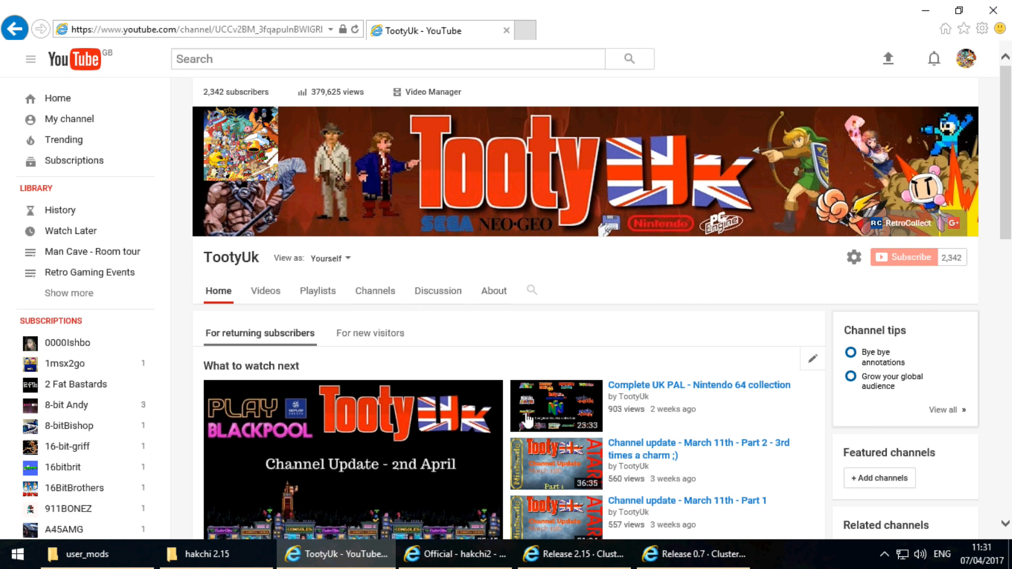
Review the hakchi2 thread on the GBAtemp forum, covering the download link, system requirements and feature list
{"action": "left_click", "coordinate": [455, 555]}
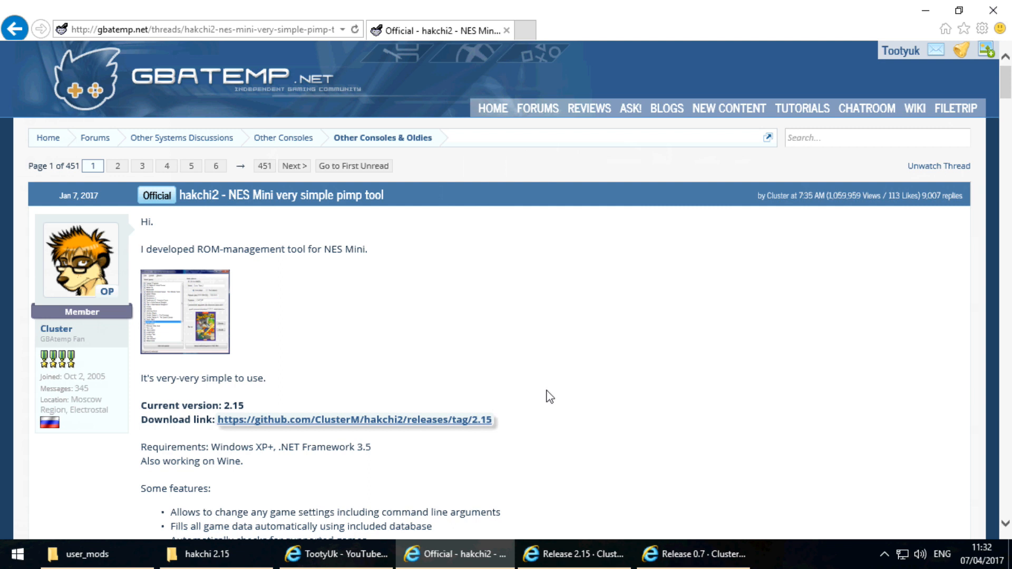
{"action": "scroll", "coordinate": [551, 394], "scroll_direction": "down", "scroll_amount": 1}
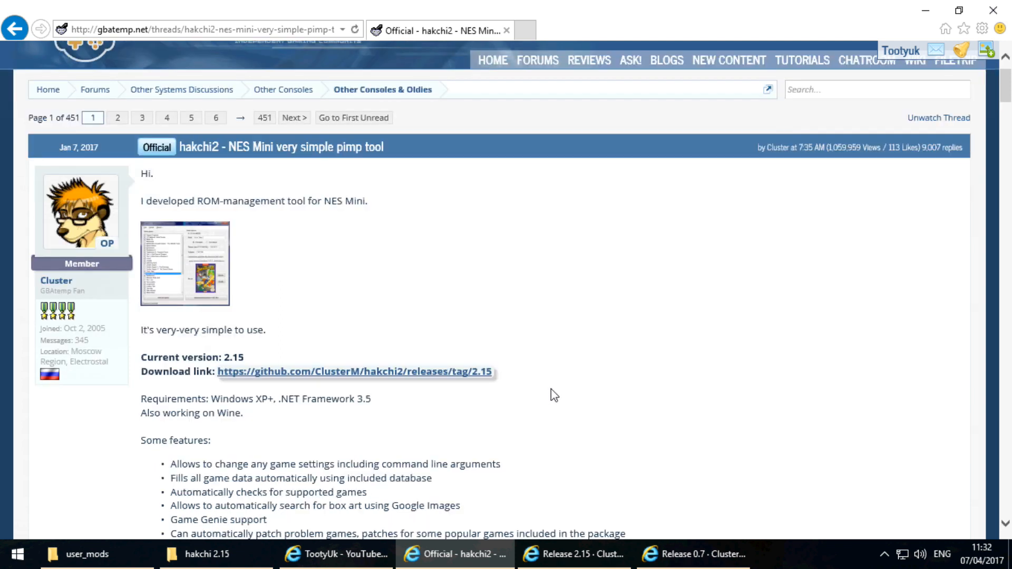
{"action": "scroll", "coordinate": [553, 395], "scroll_direction": "down", "scroll_amount": 3}
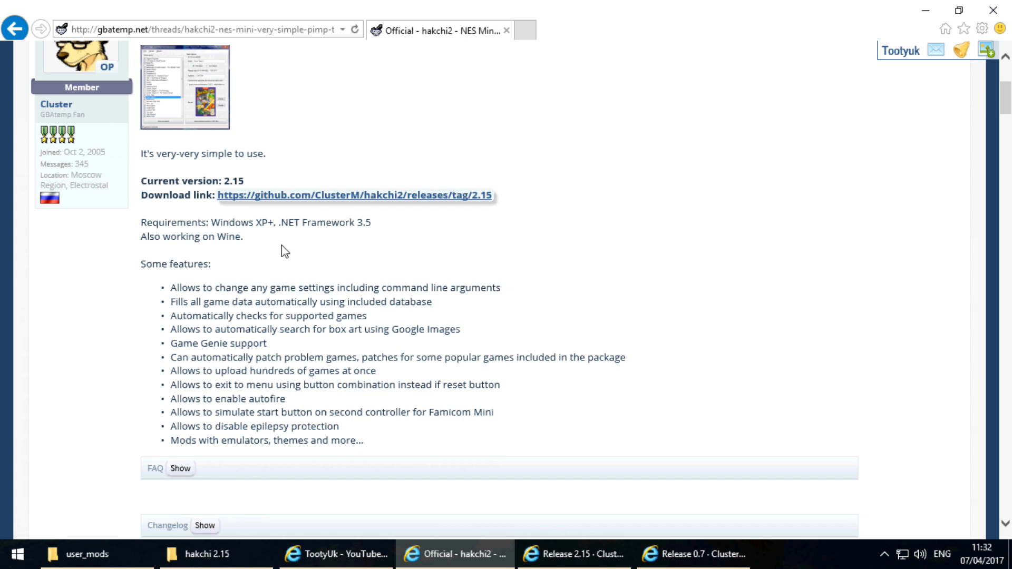
{"action": "left_click_drag", "start_coordinate": [215, 221], "coordinate": [278, 223]}
{"action": "left_click", "coordinate": [258, 225]}
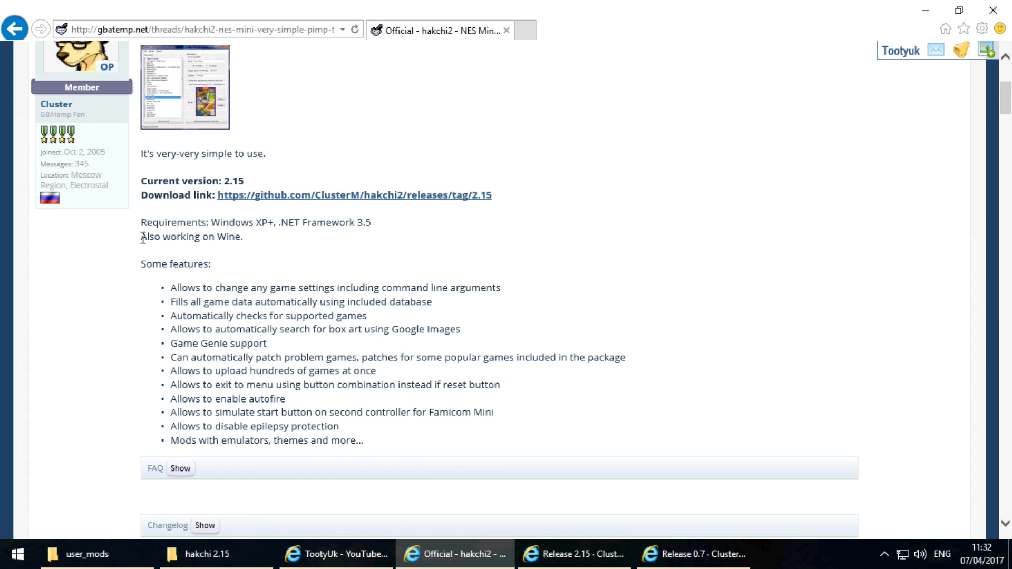
{"action": "left_click_drag", "start_coordinate": [141, 237], "coordinate": [262, 249]}
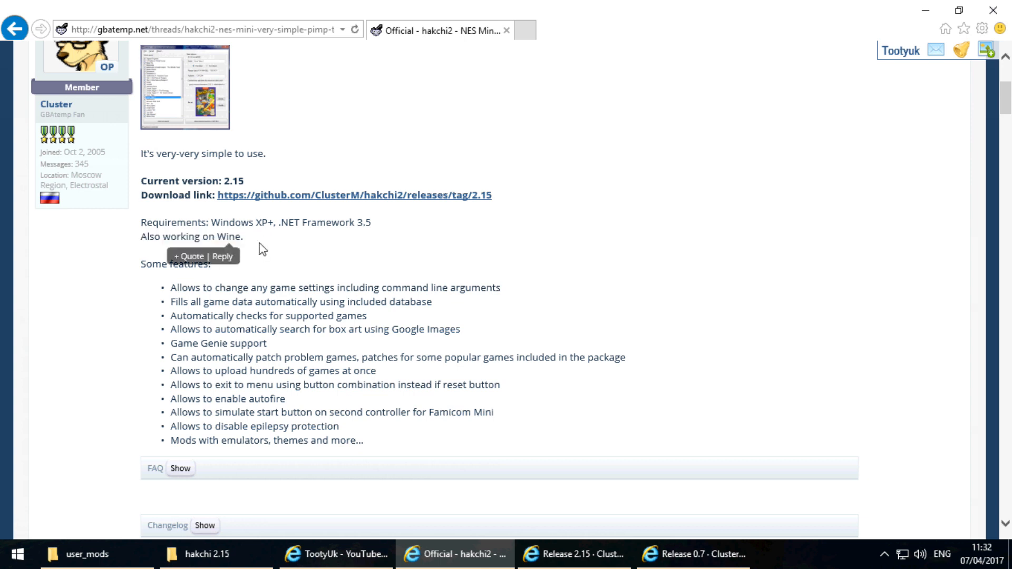
{"action": "left_click", "coordinate": [227, 240]}
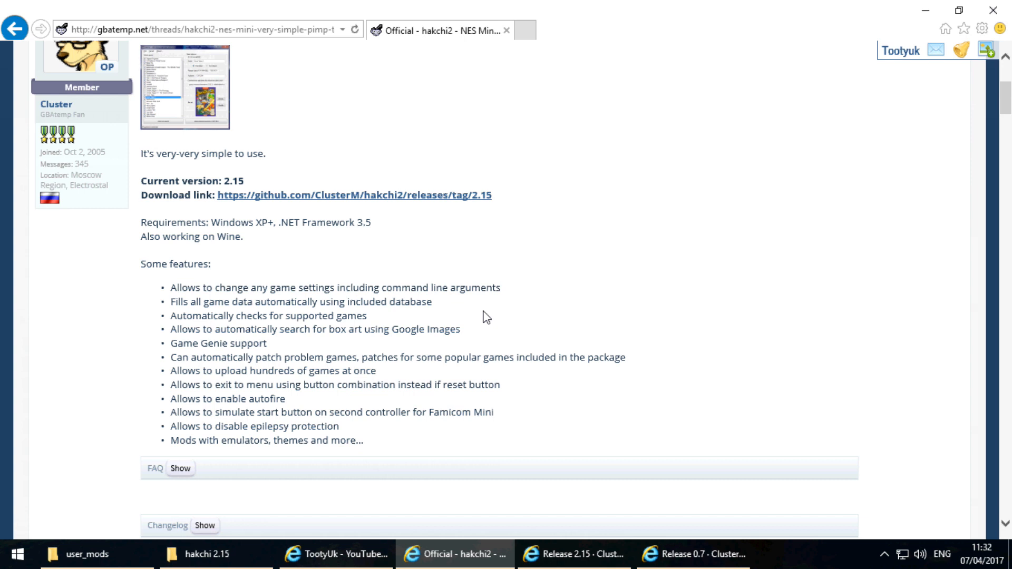
{"action": "scroll", "coordinate": [486, 314], "scroll_direction": "down", "scroll_amount": 1}
{"action": "scroll", "coordinate": [286, 283], "scroll_direction": "up", "scroll_amount": 2}
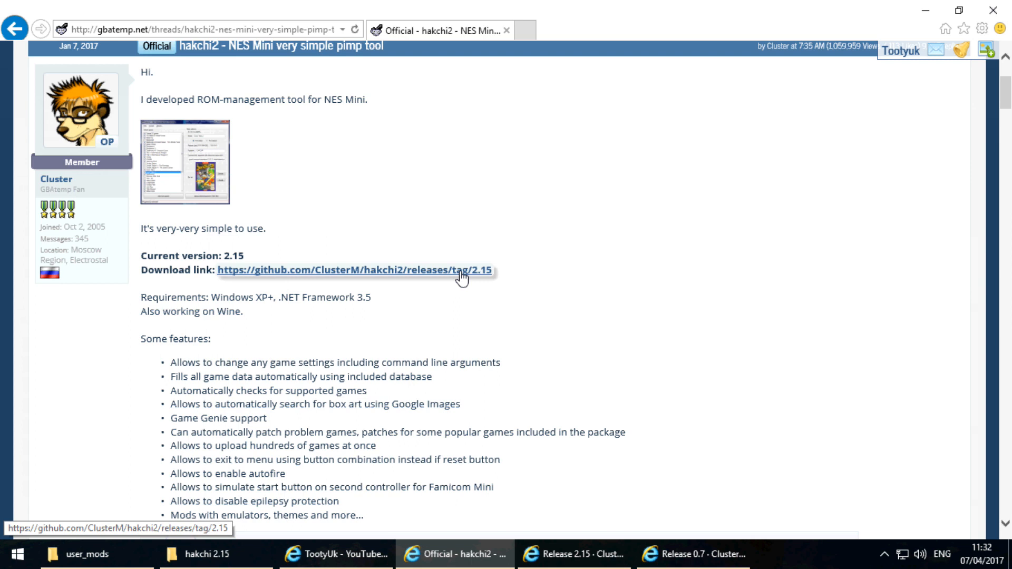
Switch to the hakchi2 2.15 release page on GitHub and read its change notes and download list
{"action": "left_click", "coordinate": [557, 552]}
{"action": "scroll", "coordinate": [463, 312], "scroll_direction": "down", "scroll_amount": 3}
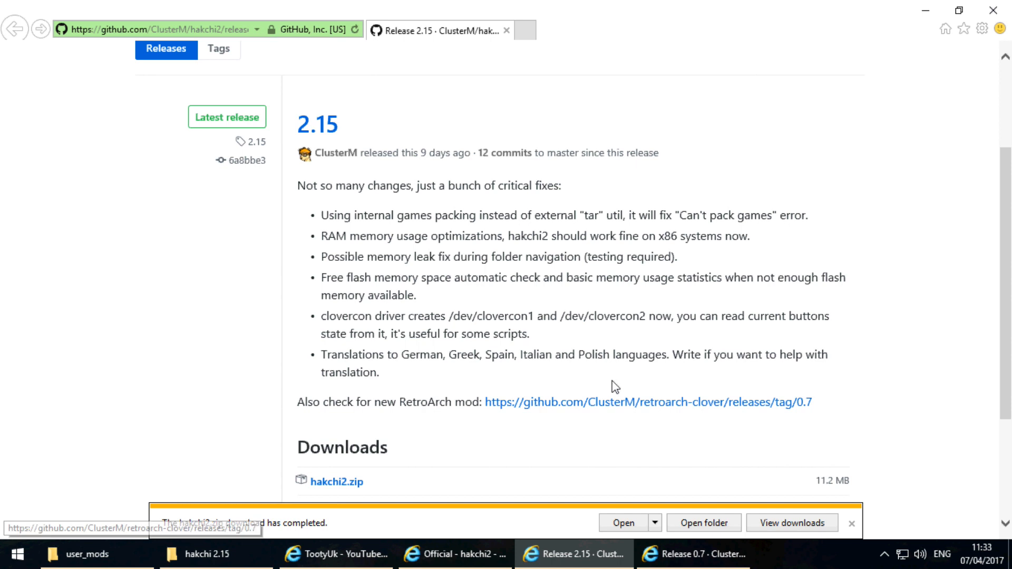
{"action": "scroll", "coordinate": [615, 386], "scroll_direction": "down", "scroll_amount": 3}
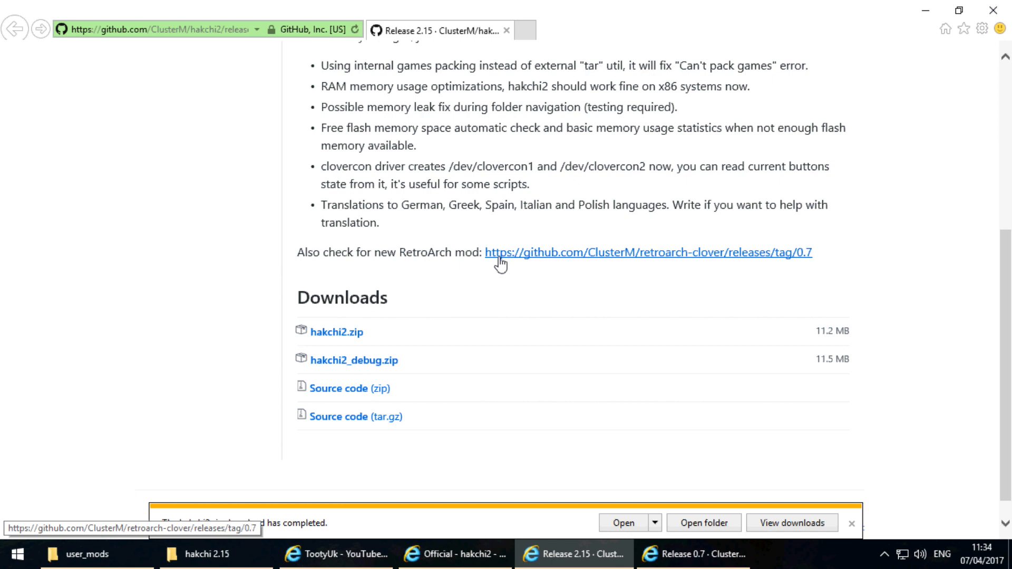
Switch to the retroarch-clover 0.7 release page and read its changes, install instructions and download list
{"action": "left_click", "coordinate": [683, 561]}
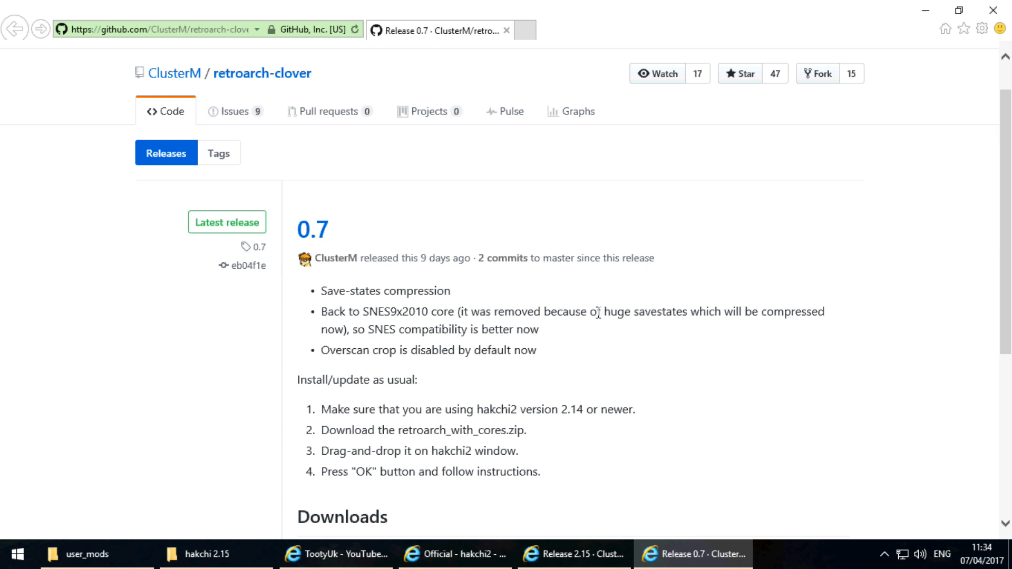
{"action": "scroll", "coordinate": [598, 313], "scroll_direction": "down", "scroll_amount": 1}
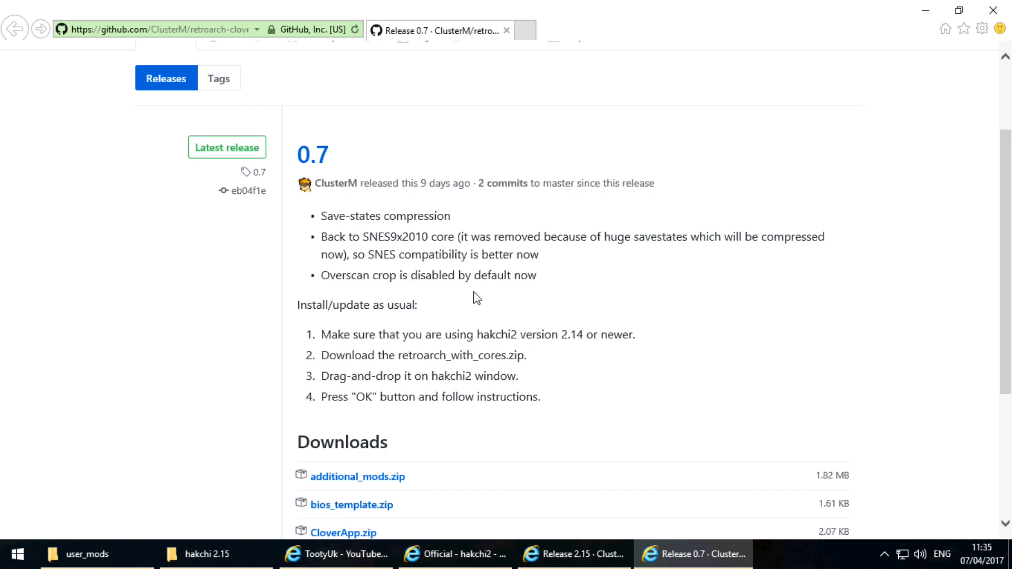
{"action": "scroll", "coordinate": [315, 225], "scroll_direction": "down", "scroll_amount": 2}
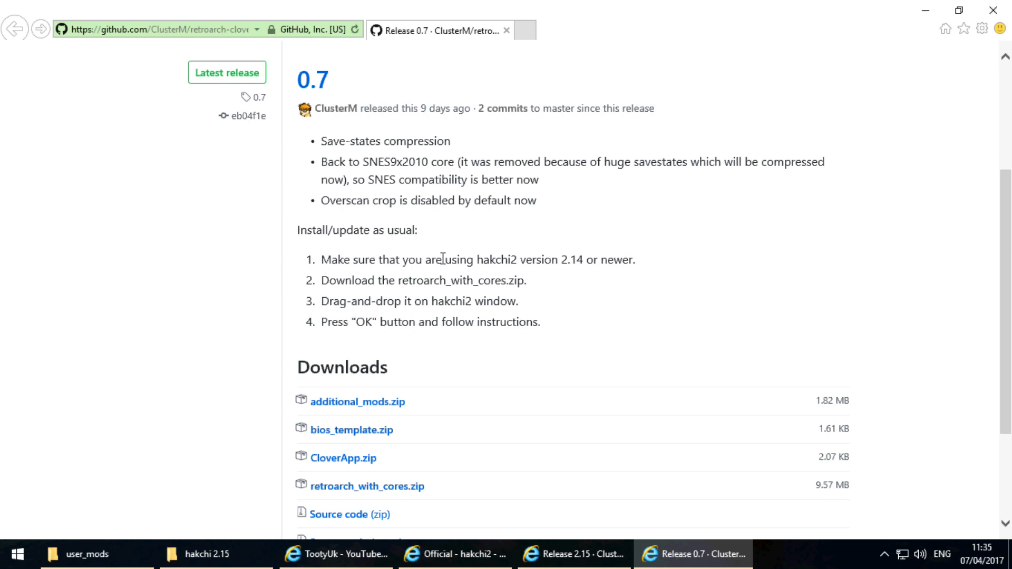
{"action": "left_click_drag", "start_coordinate": [541, 323], "coordinate": [444, 266]}
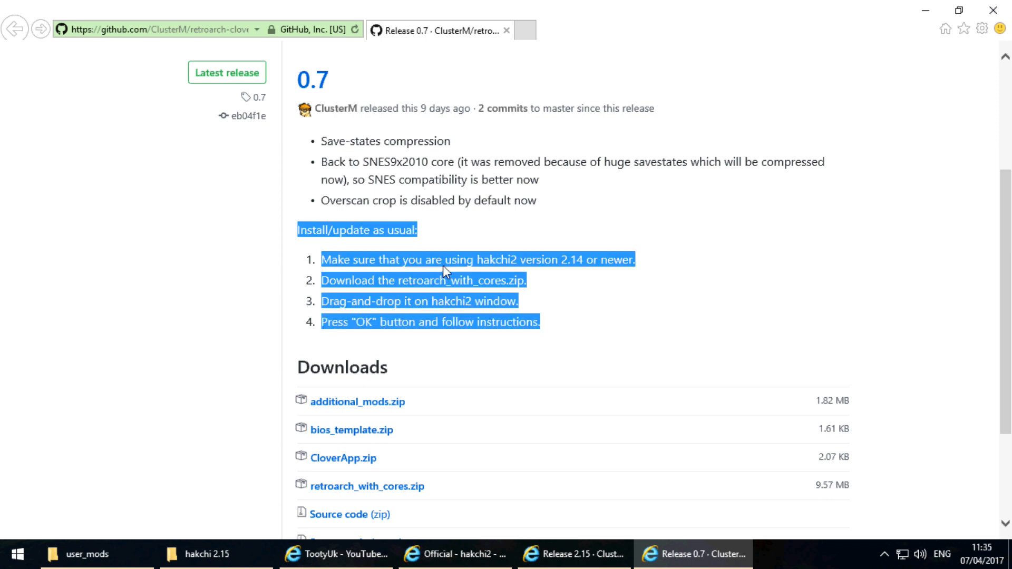
{"action": "left_click", "coordinate": [481, 306]}
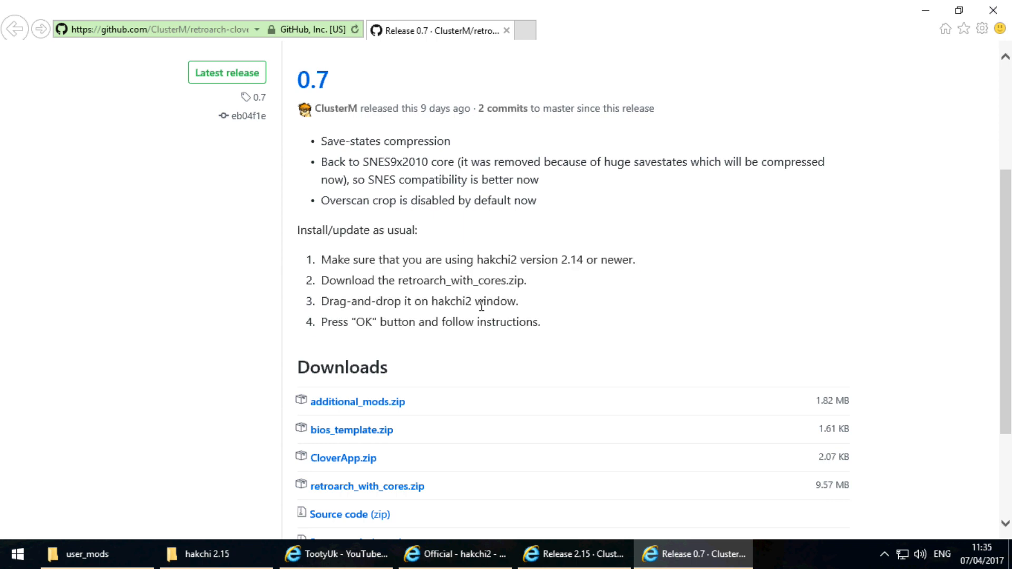
{"action": "scroll", "coordinate": [493, 261], "scroll_direction": "down", "scroll_amount": 1}
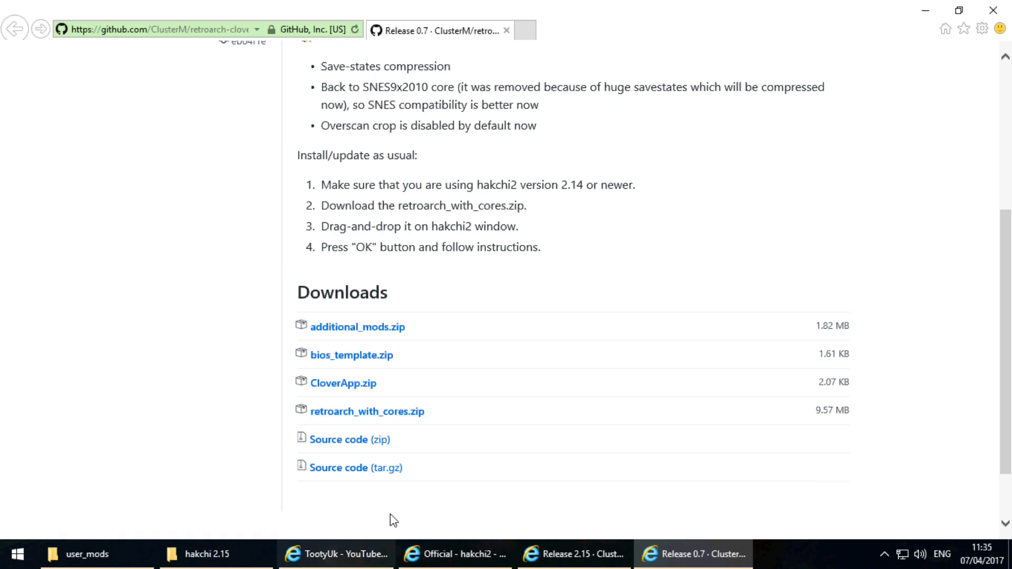
Locate hakchi2.zip on the 2.15 release page and return to the RetroArch 0.7 downloads
{"action": "left_click", "coordinate": [524, 548]}
{"action": "scroll", "coordinate": [507, 445], "scroll_direction": "up", "scroll_amount": 2}
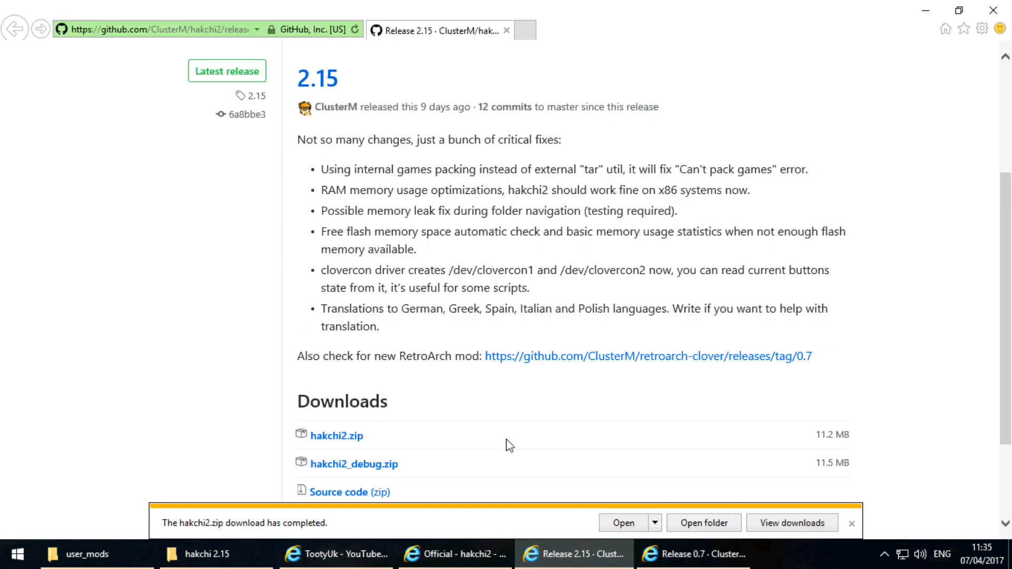
{"action": "scroll", "coordinate": [509, 446], "scroll_direction": "down", "scroll_amount": 2}
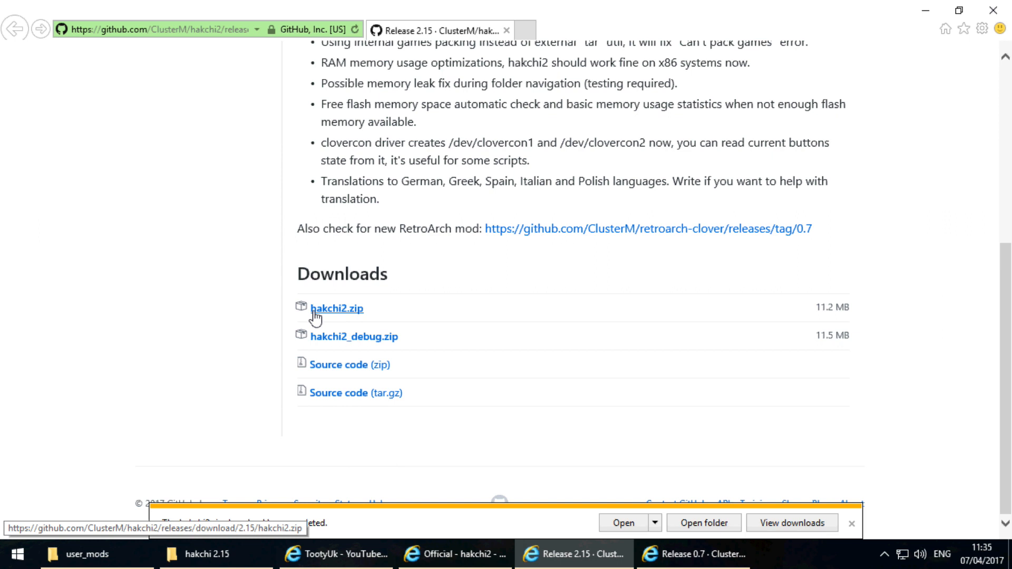
{"action": "left_click", "coordinate": [672, 554]}
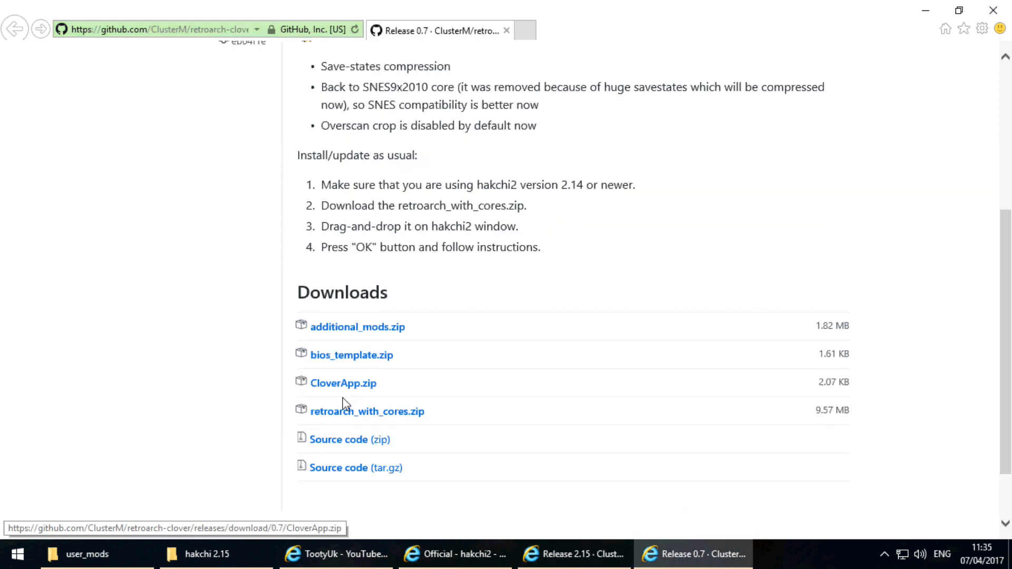
Open hakchi2.zip from the hakchi 2.15 folder and check the version information of 7-Zip
{"action": "left_click", "coordinate": [200, 563]}
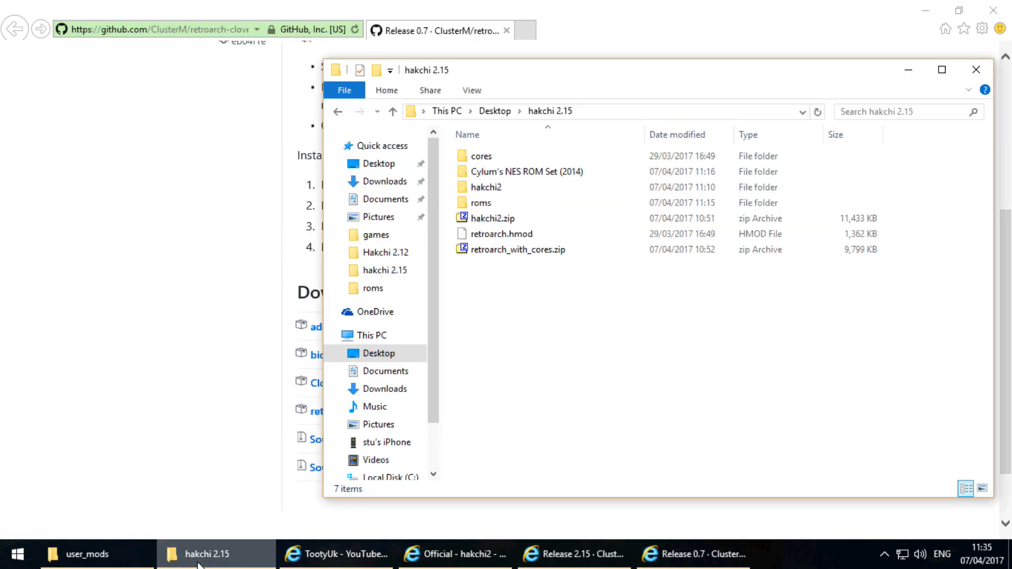
{"action": "double_click", "coordinate": [483, 219]}
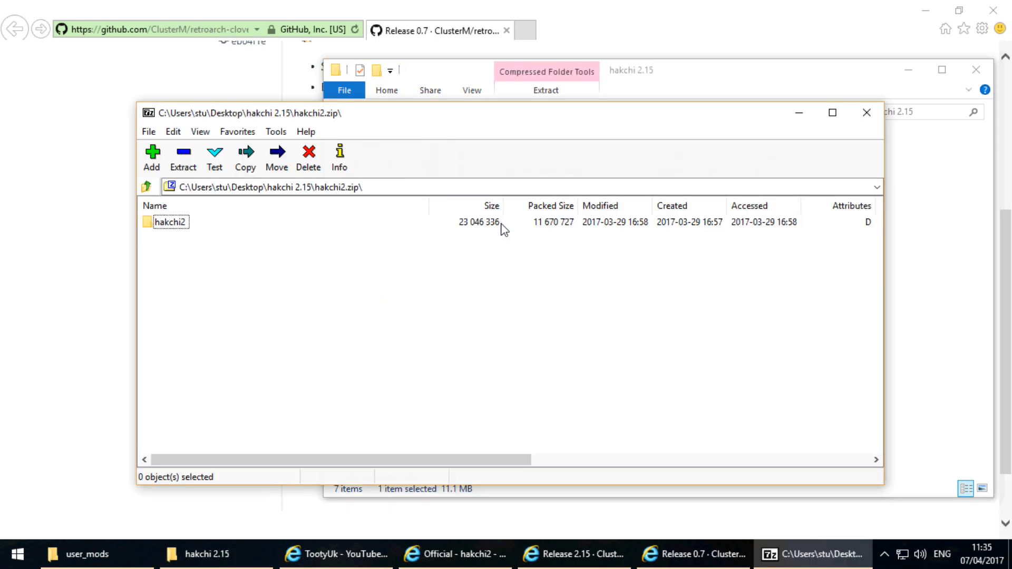
{"action": "left_click", "coordinate": [306, 132]}
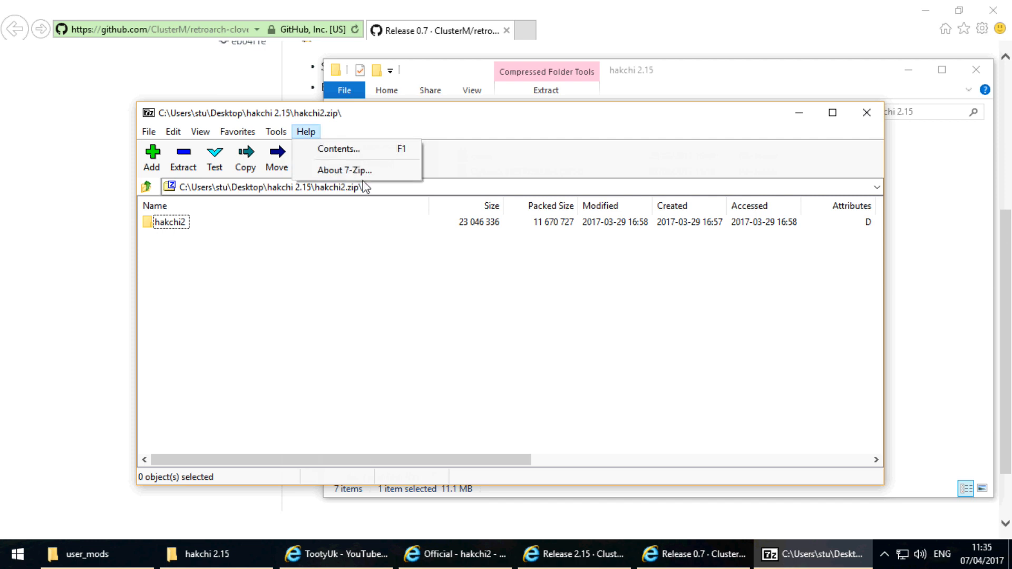
{"action": "left_click", "coordinate": [345, 170]}
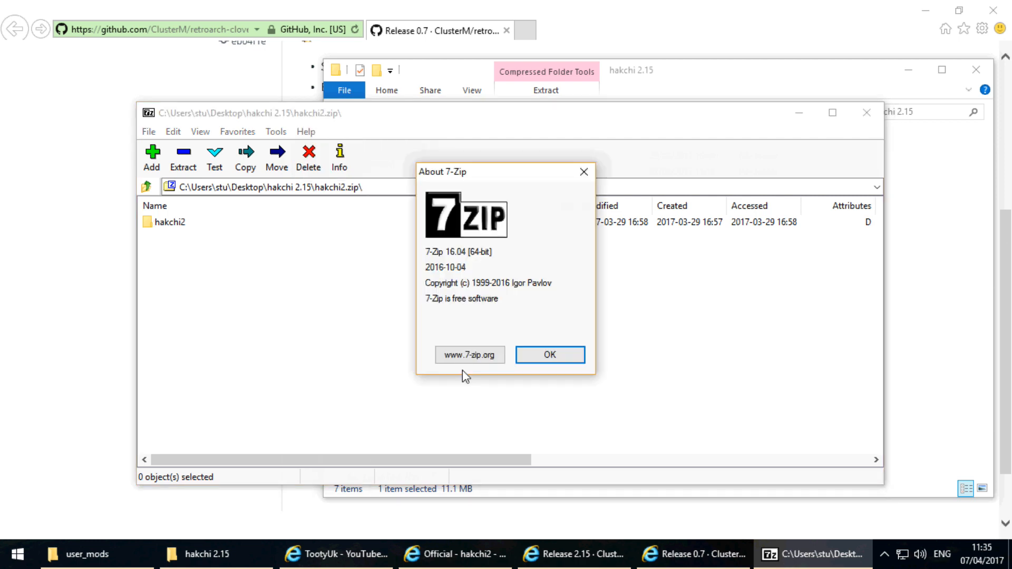
{"action": "left_click", "coordinate": [536, 361]}
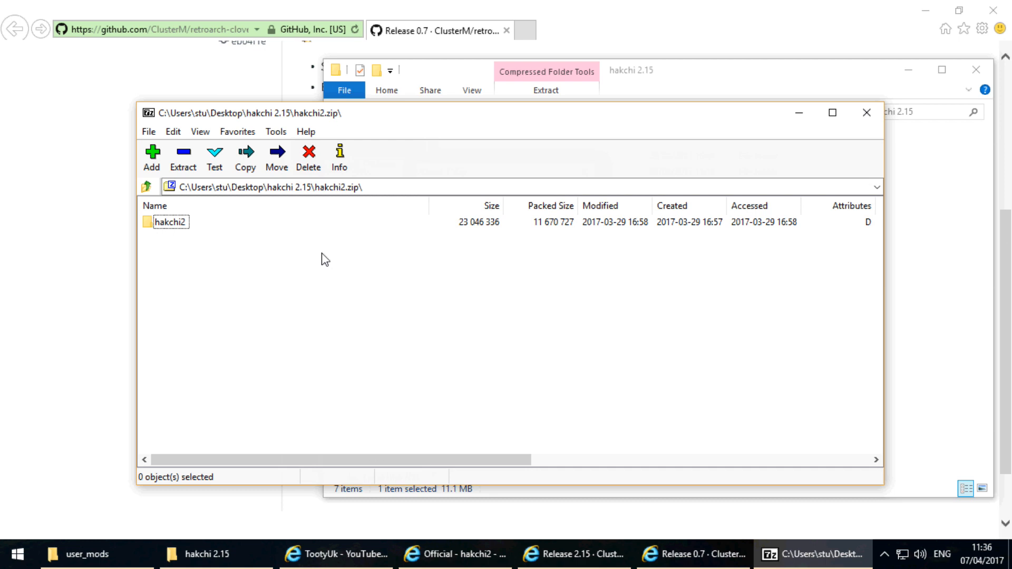
Check the extraction destination for hakchi2.zip, cancel without extracting, and select the existing hakchi2 folder after closing the archive
{"action": "left_click", "coordinate": [183, 163]}
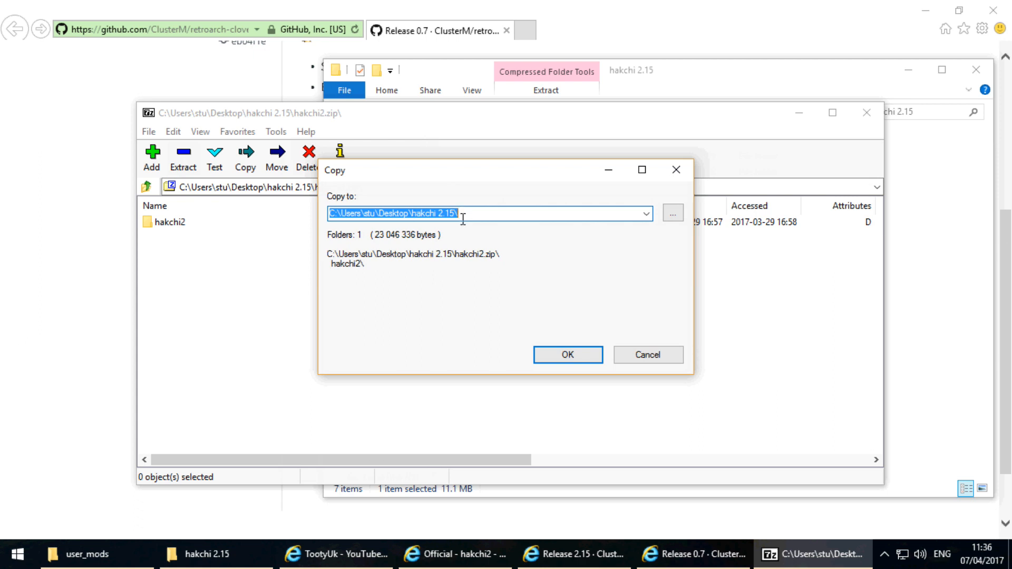
{"action": "left_click", "coordinate": [647, 355]}
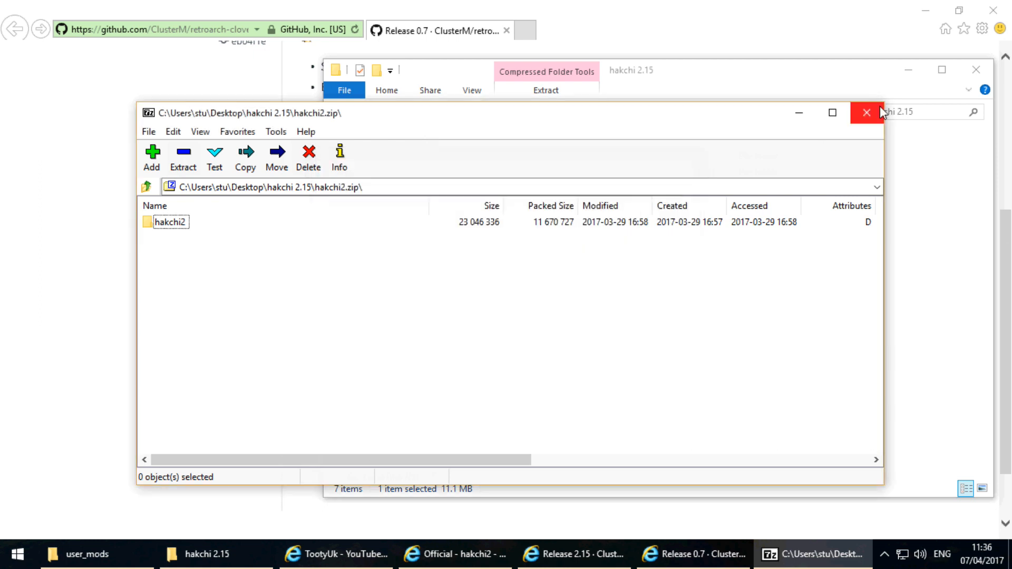
{"action": "left_click", "coordinate": [866, 113]}
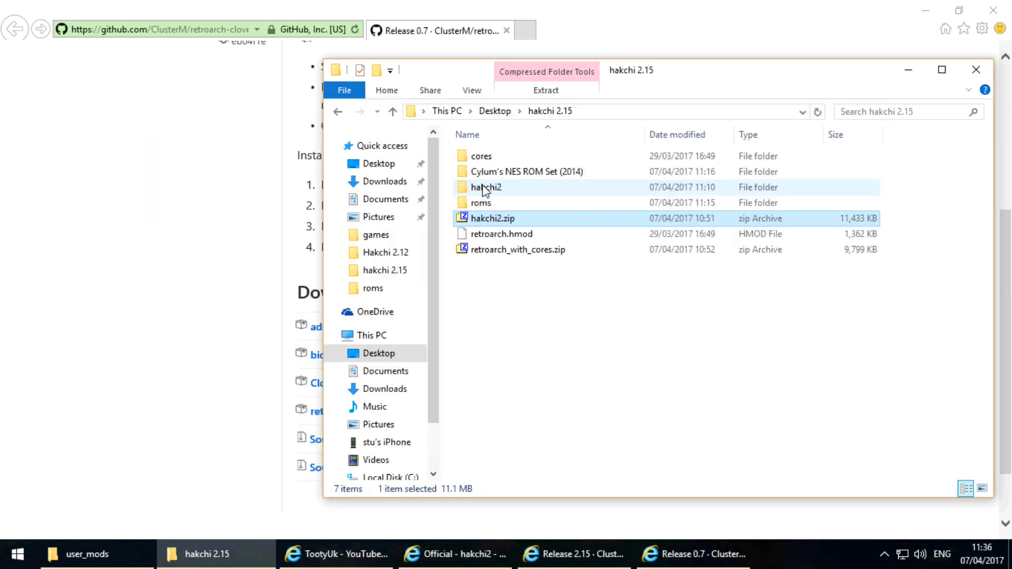
{"action": "left_click", "coordinate": [486, 189]}
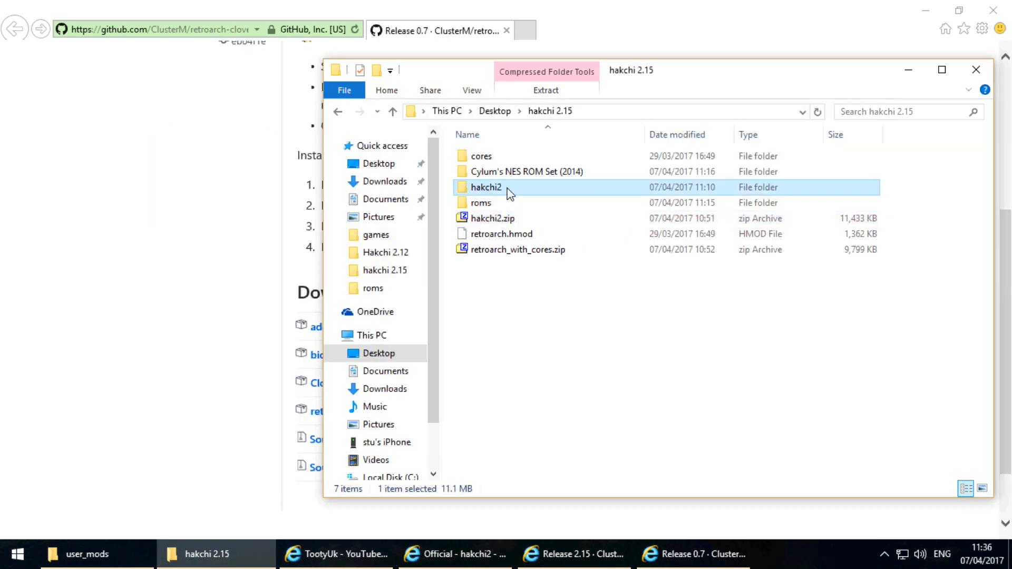
Open retroarch_with_cores.zip, check the destination for copying out its contents, cancel, and close the archive
{"action": "left_click", "coordinate": [463, 249]}
{"action": "double_click", "coordinate": [540, 252]}
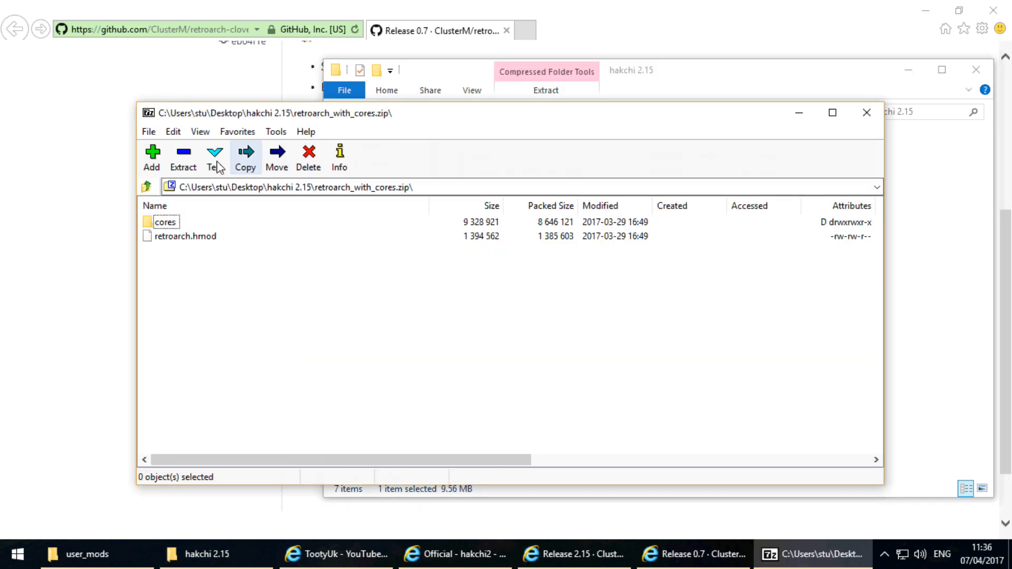
{"action": "left_click", "coordinate": [245, 158]}
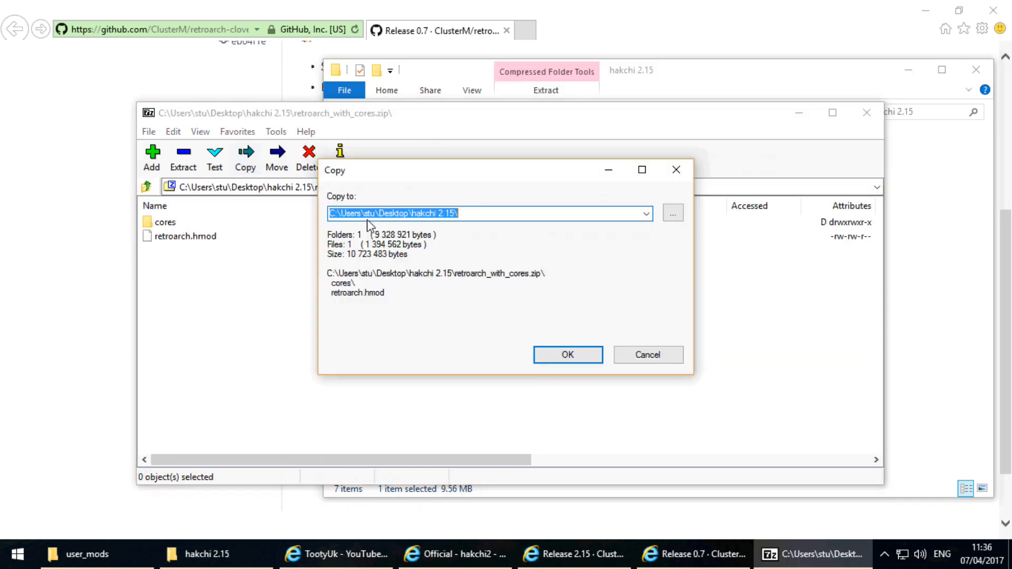
{"action": "left_click", "coordinate": [640, 357]}
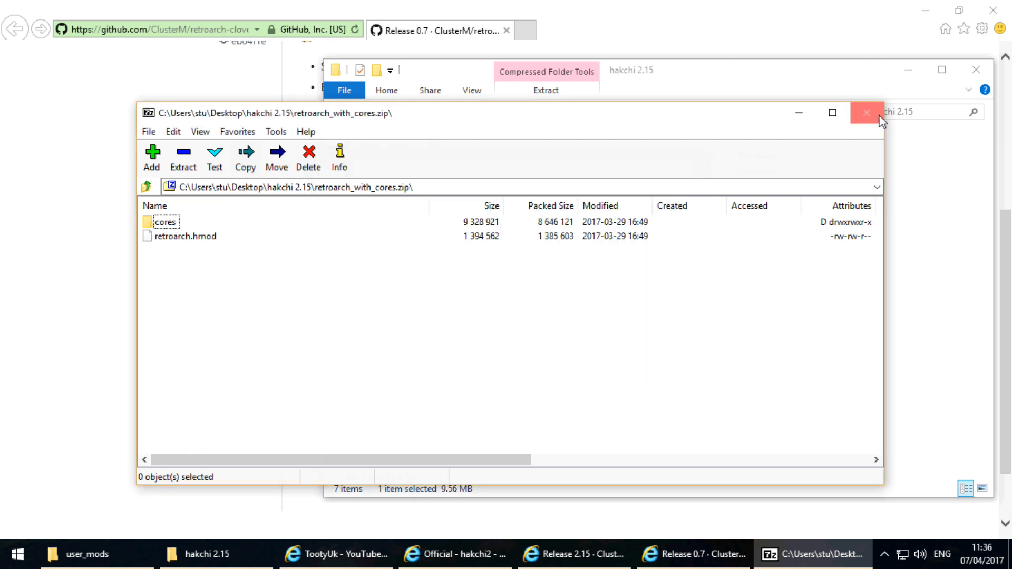
{"action": "left_click", "coordinate": [879, 115]}
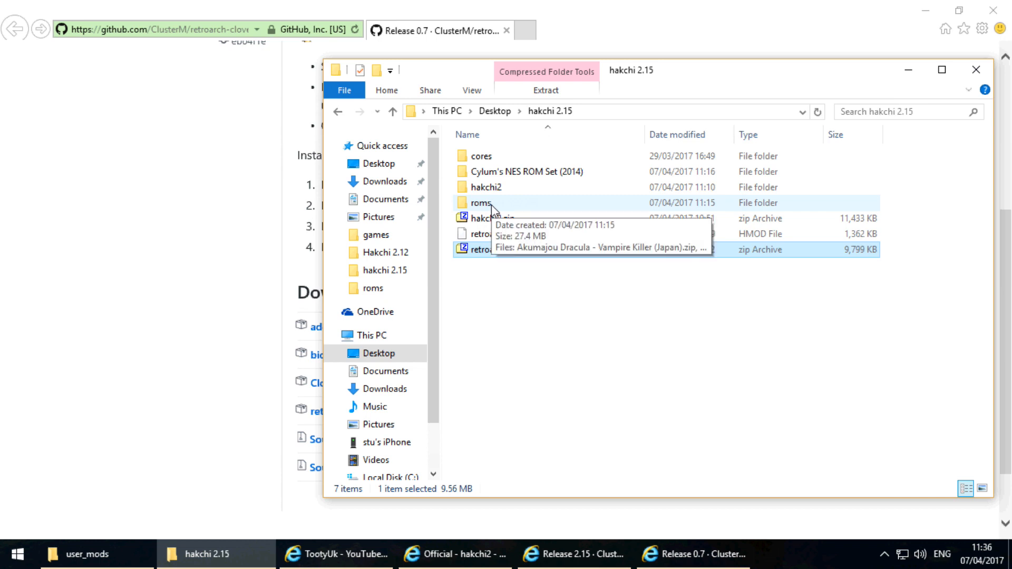
Launch hakchi.exe from the extracted hakchi2 folder
{"action": "left_click", "coordinate": [538, 305]}
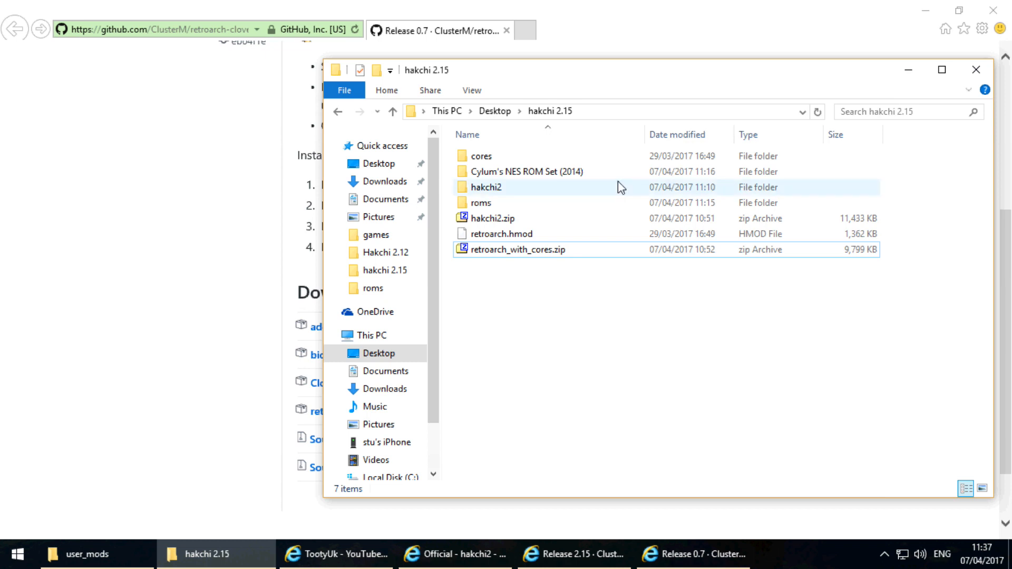
{"action": "double_click", "coordinate": [494, 190]}
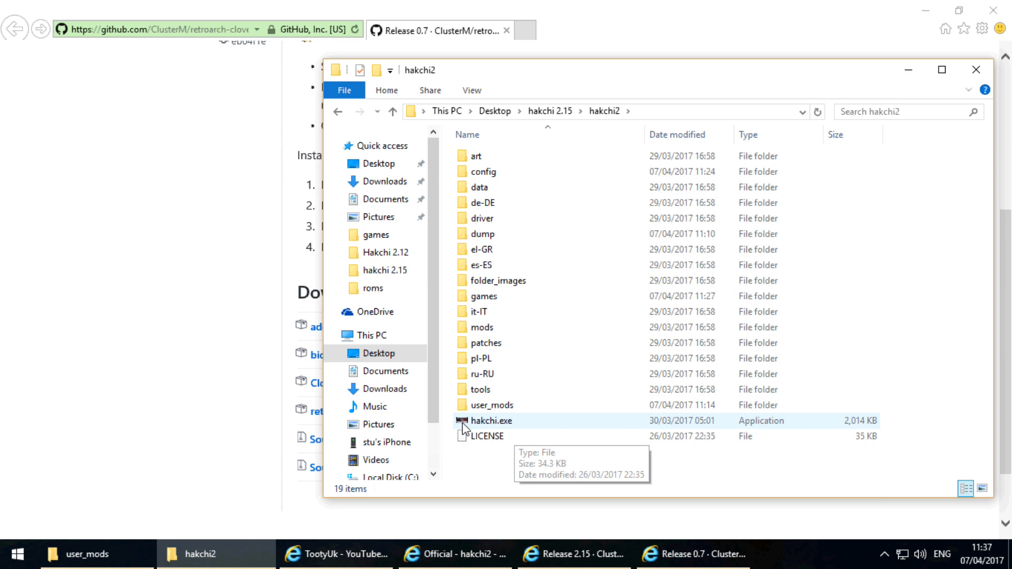
{"action": "left_click", "coordinate": [503, 424]}
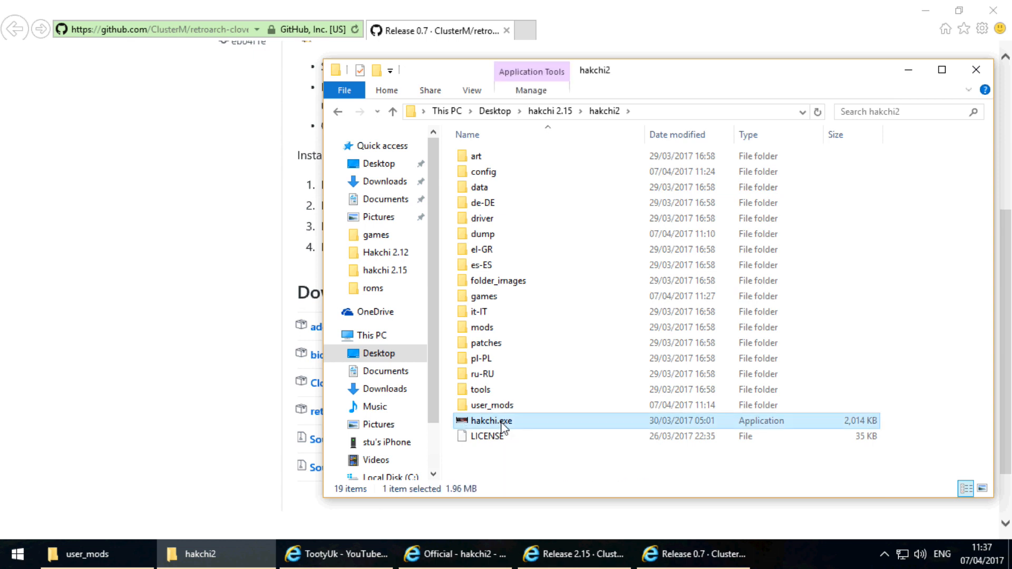
{"action": "double_click", "coordinate": [502, 421]}
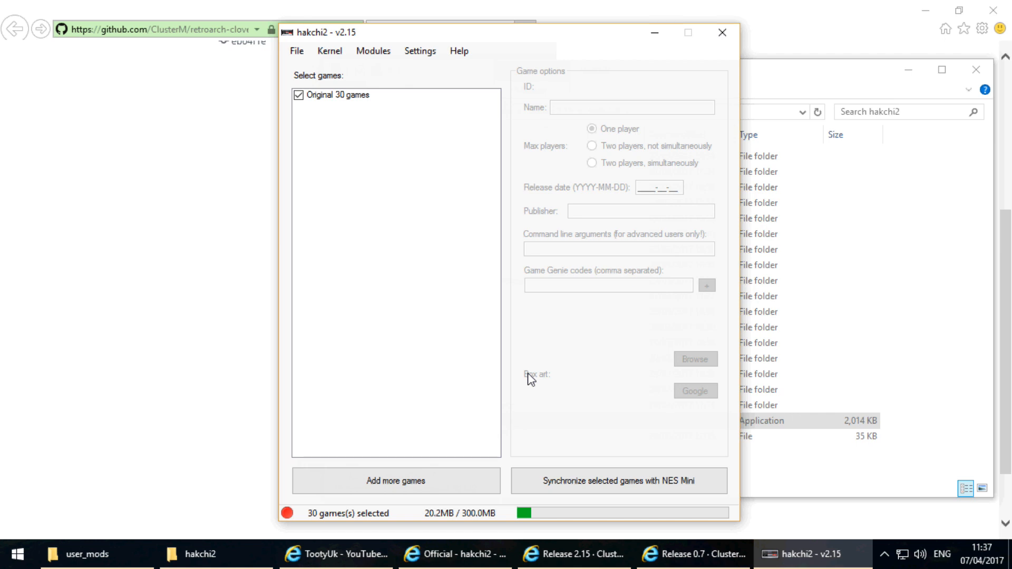
Review the available kernel dump, flash and uninstall commands without running any of them
{"action": "left_click", "coordinate": [330, 52]}
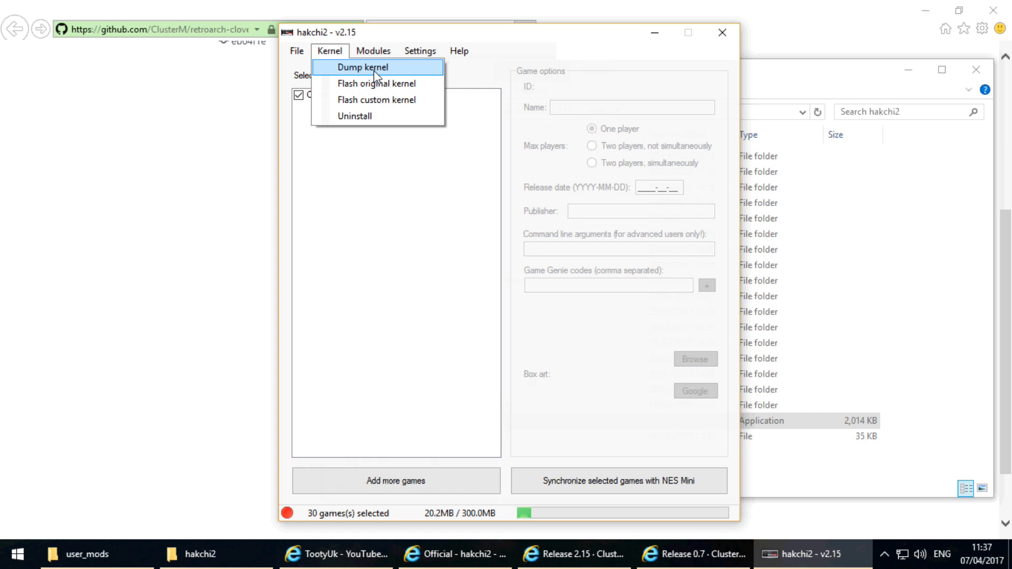
{"action": "left_click", "coordinate": [453, 188]}
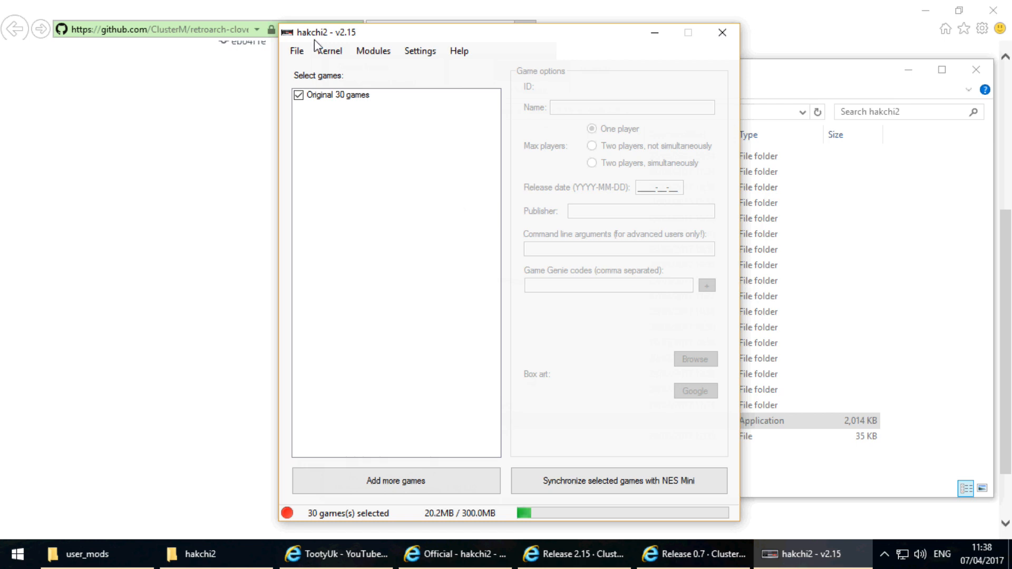
{"action": "left_click", "coordinate": [330, 51]}
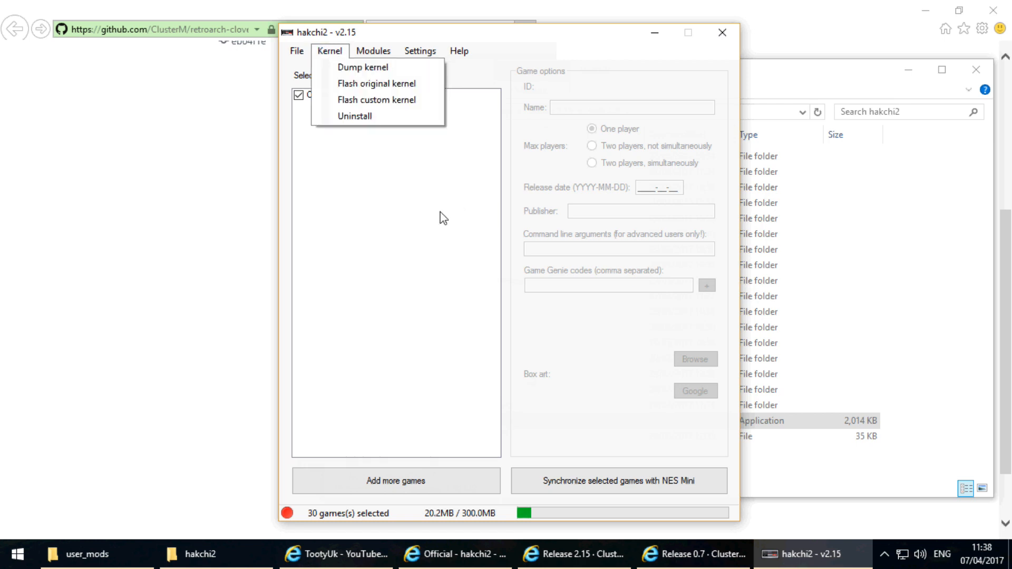
{"action": "left_click", "coordinate": [447, 280]}
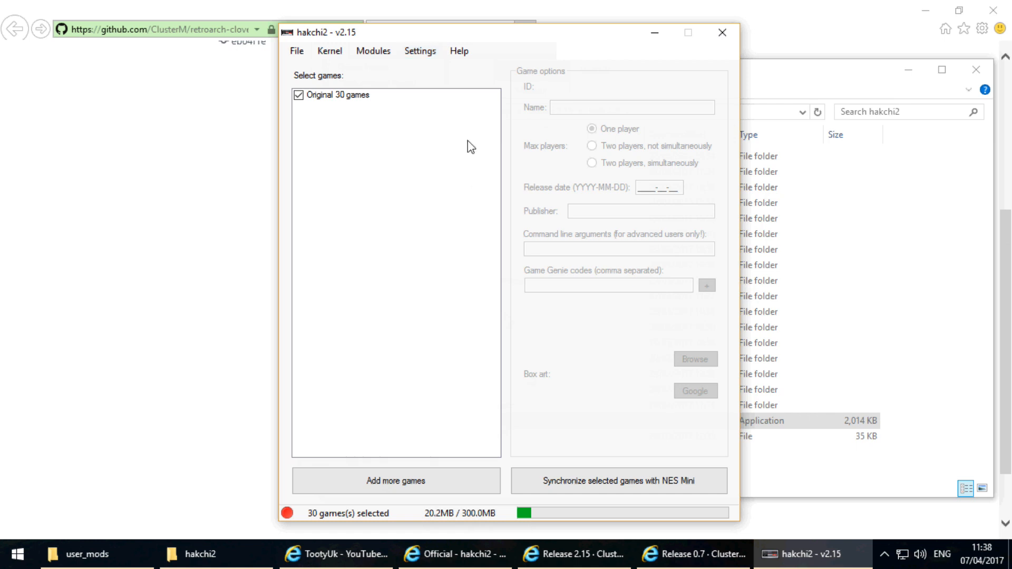
Review the pages/folders structure options and the controller hacks in the settings without changing any
{"action": "left_click", "coordinate": [432, 52]}
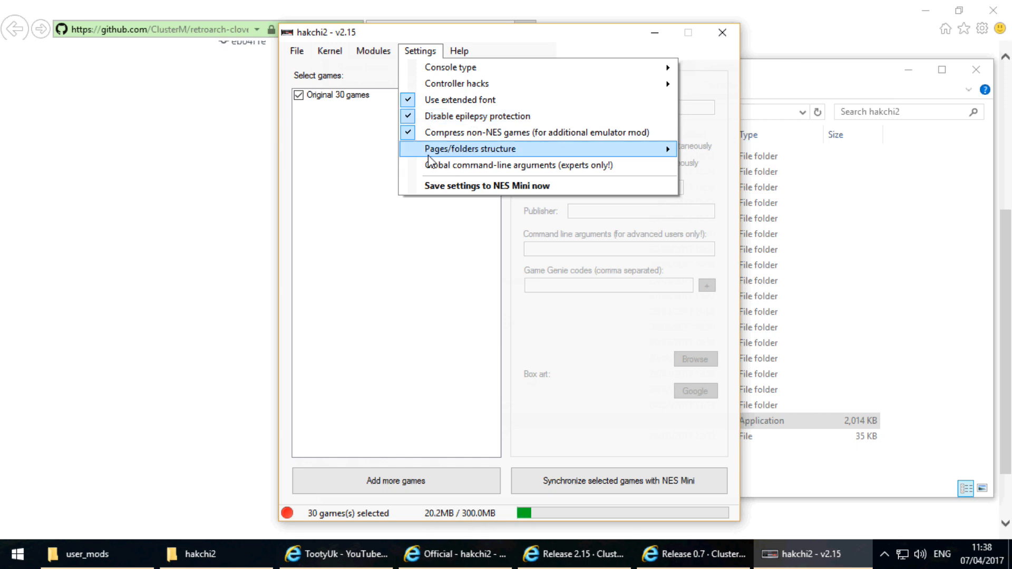
{"action": "left_click", "coordinate": [462, 151]}
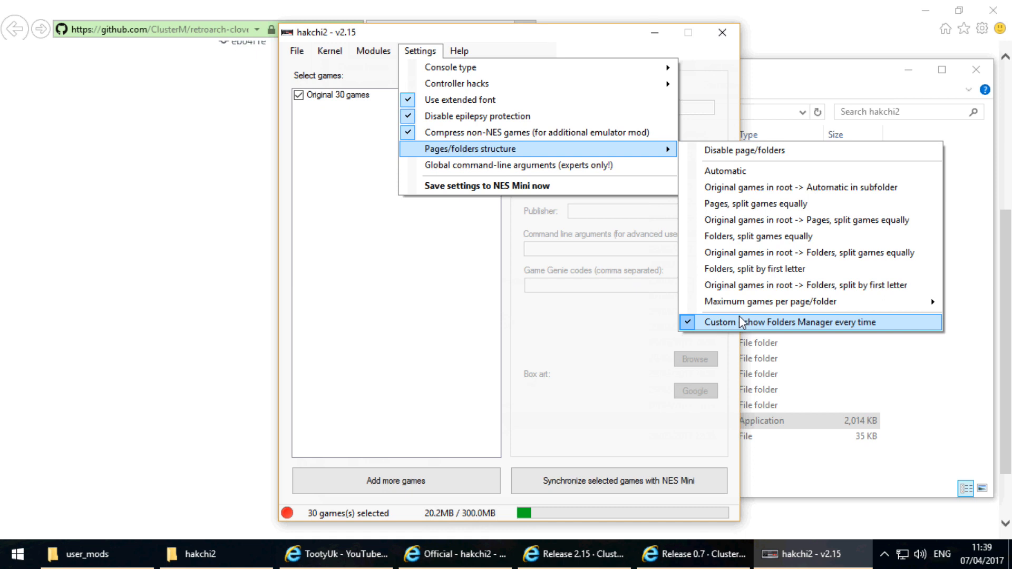
{"action": "mouse_move", "coordinate": [745, 306]}
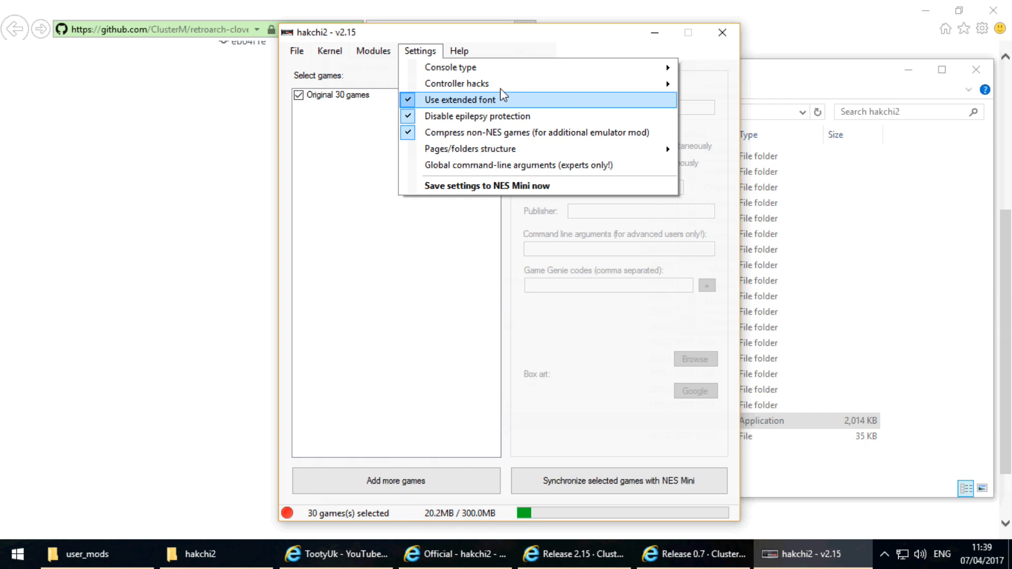
{"action": "mouse_move", "coordinate": [481, 69]}
{"action": "mouse_move", "coordinate": [495, 87]}
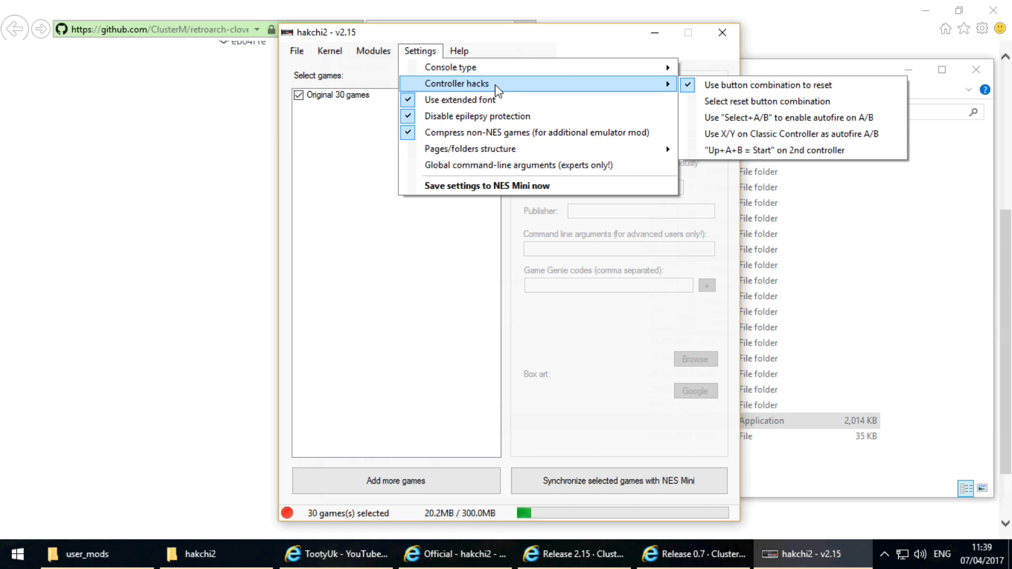
Check which extra modules can be installed on the NES Mini, and close the list without installing any
{"action": "left_click", "coordinate": [380, 52]}
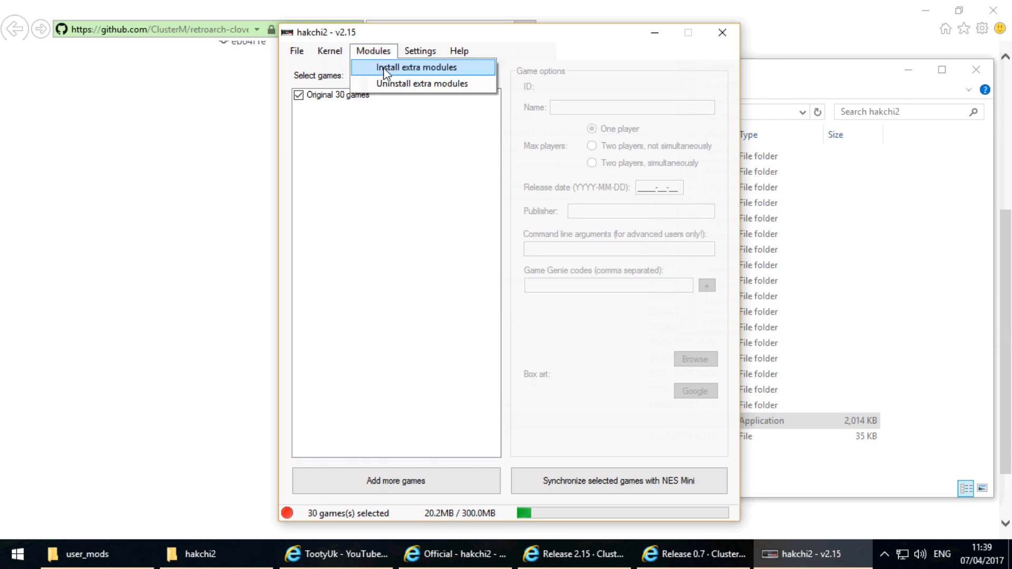
{"action": "left_click", "coordinate": [417, 68]}
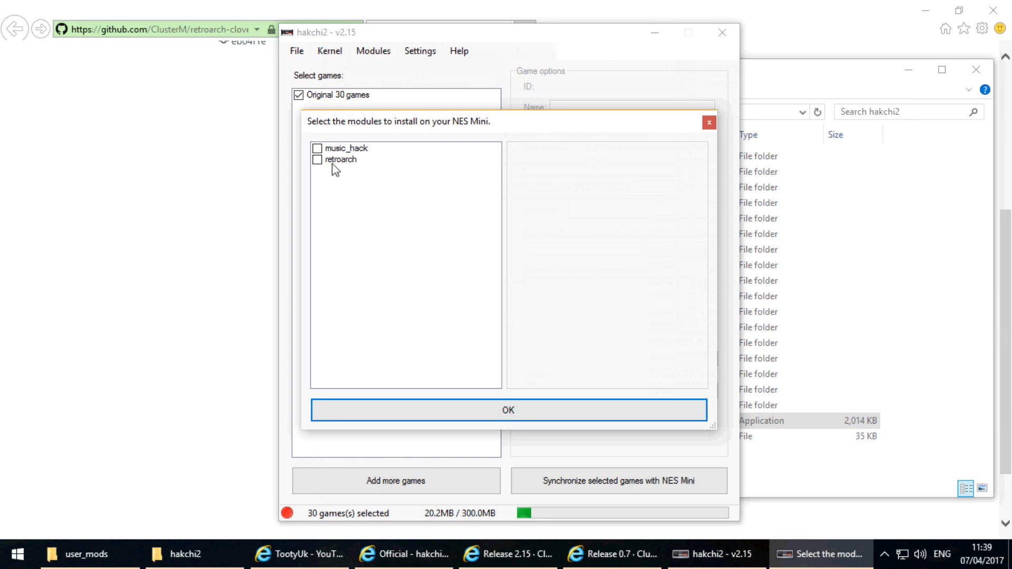
{"action": "left_click", "coordinate": [710, 124]}
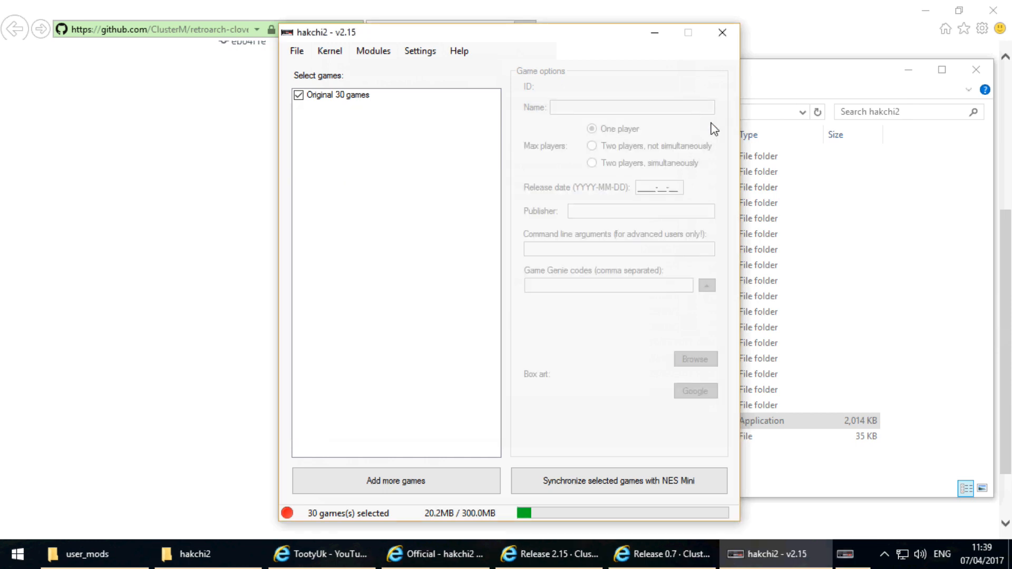
Switch to the user_mods Explorer window, go up to the hakchi 2.15 folder, and copy the cores folder and retroarch.hmod
{"action": "left_click", "coordinate": [87, 554]}
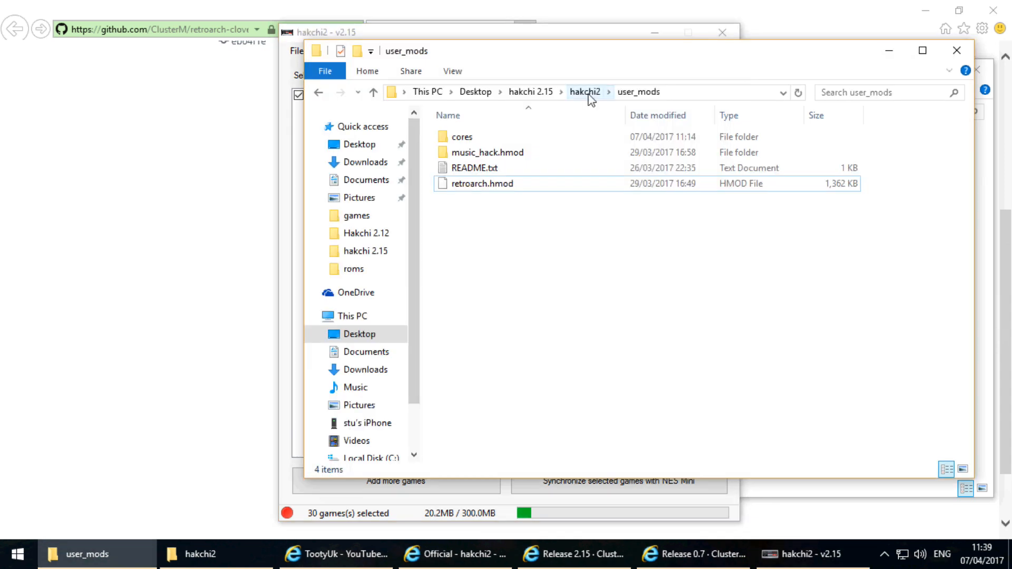
{"action": "left_click", "coordinate": [585, 93]}
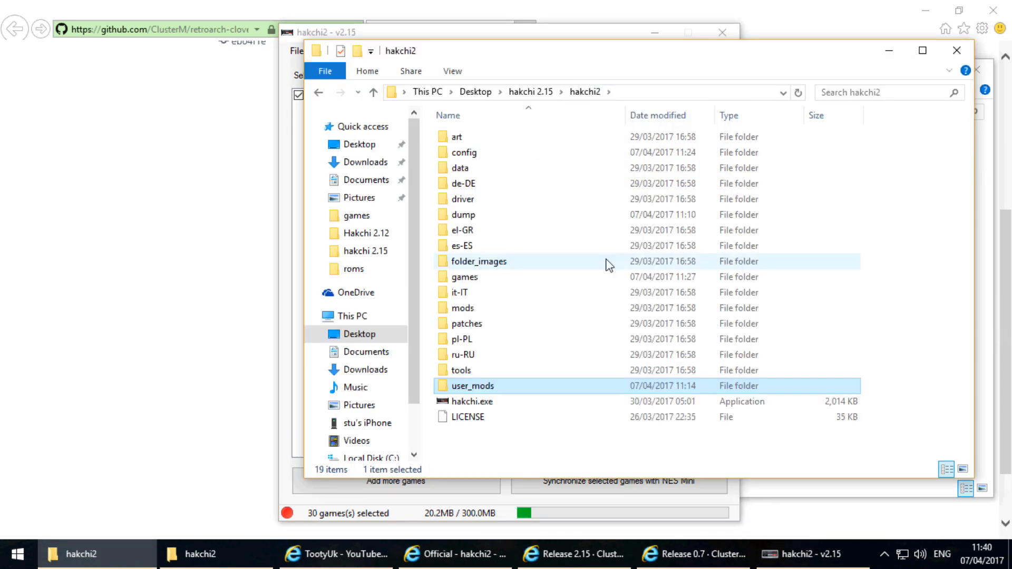
{"action": "left_click", "coordinate": [533, 92]}
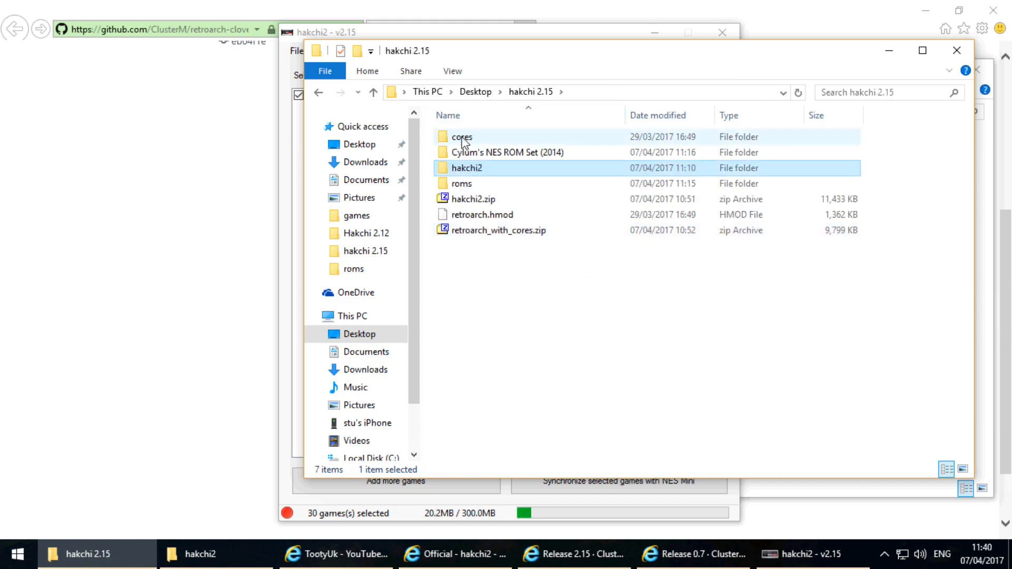
{"action": "left_click", "coordinate": [462, 138]}
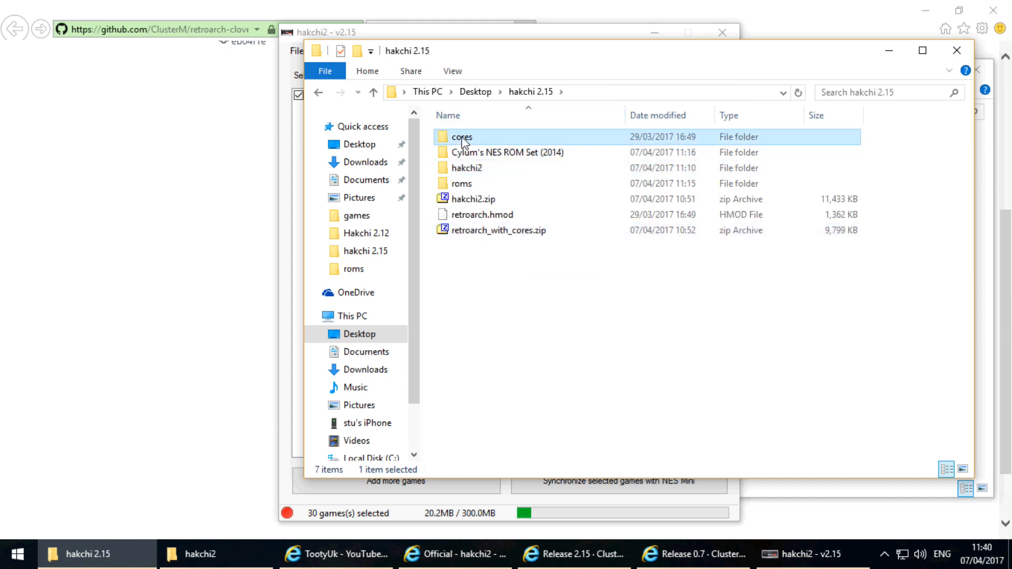
{"action": "left_click", "coordinate": [486, 220], "text": "ctrl"}
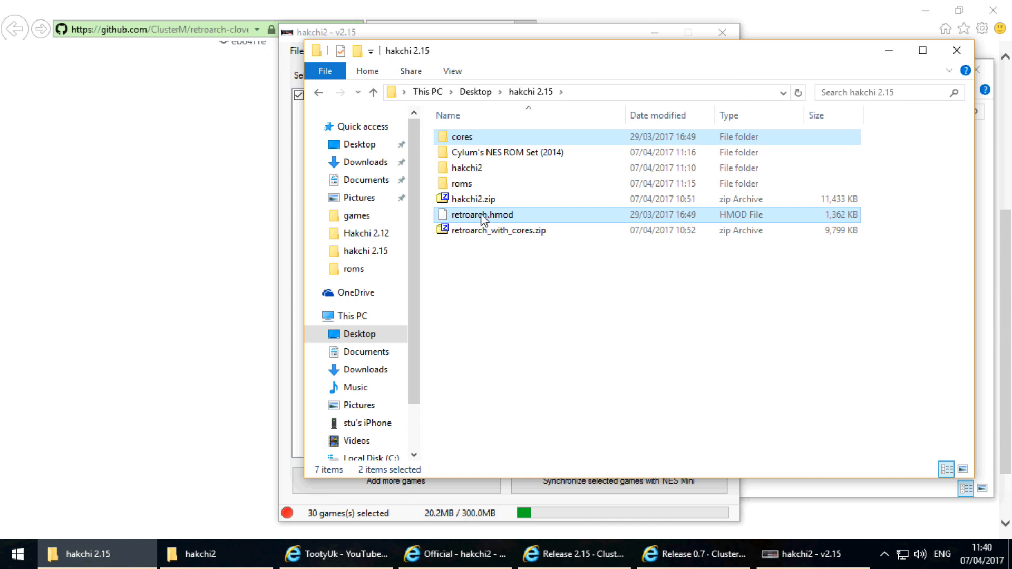
{"action": "right_click", "coordinate": [483, 219]}
{"action": "left_click", "coordinate": [545, 457]}
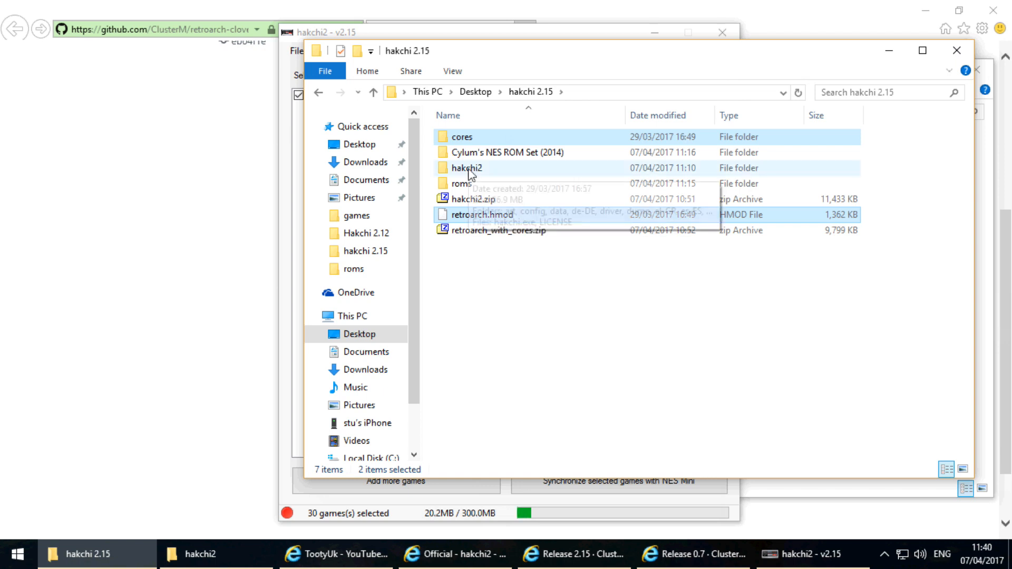
Go to the user_mods folder inside hakchi2, read its README.txt, and close the file
{"action": "double_click", "coordinate": [468, 168]}
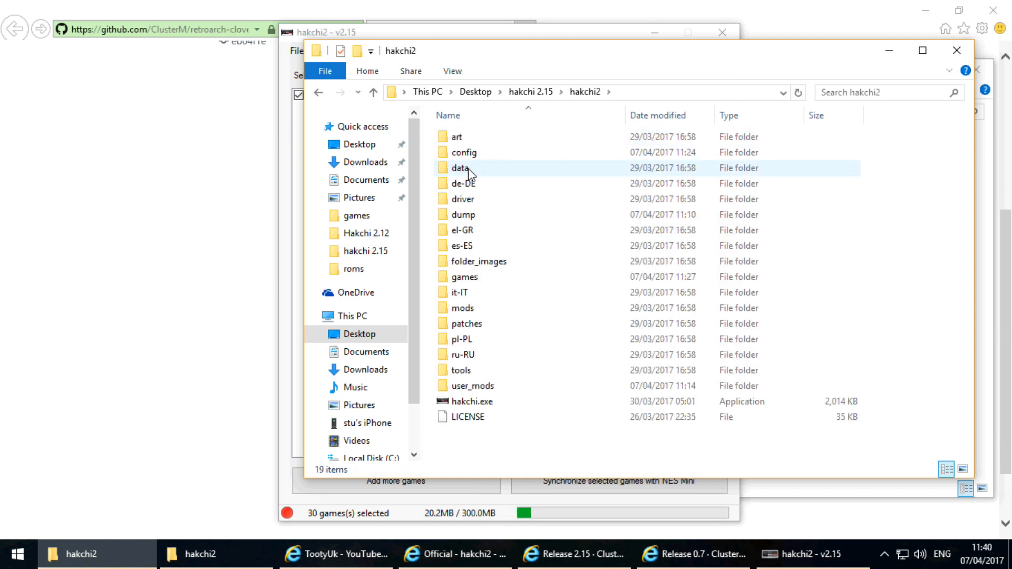
{"action": "mouse_move", "coordinate": [462, 312]}
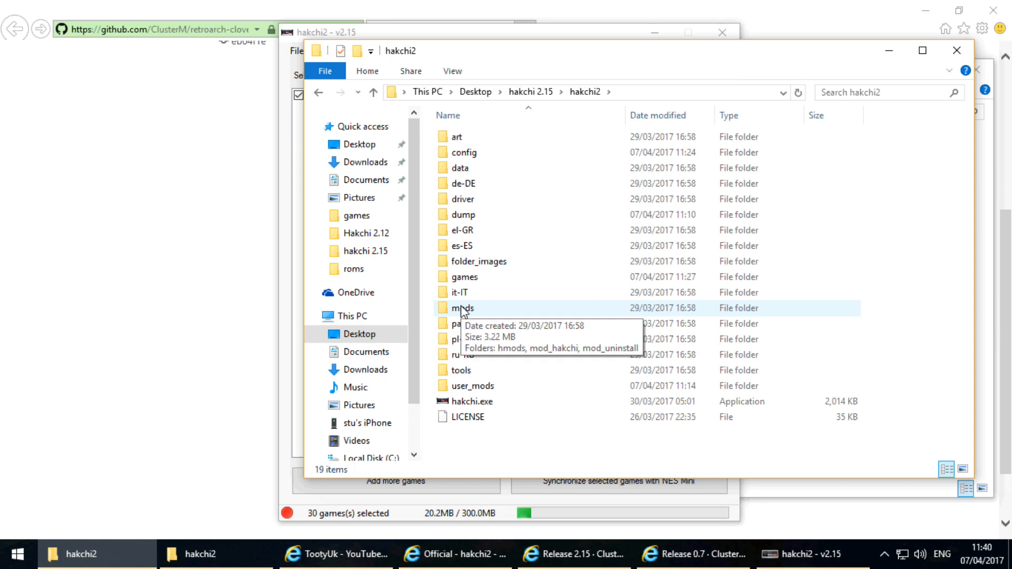
{"action": "double_click", "coordinate": [478, 390]}
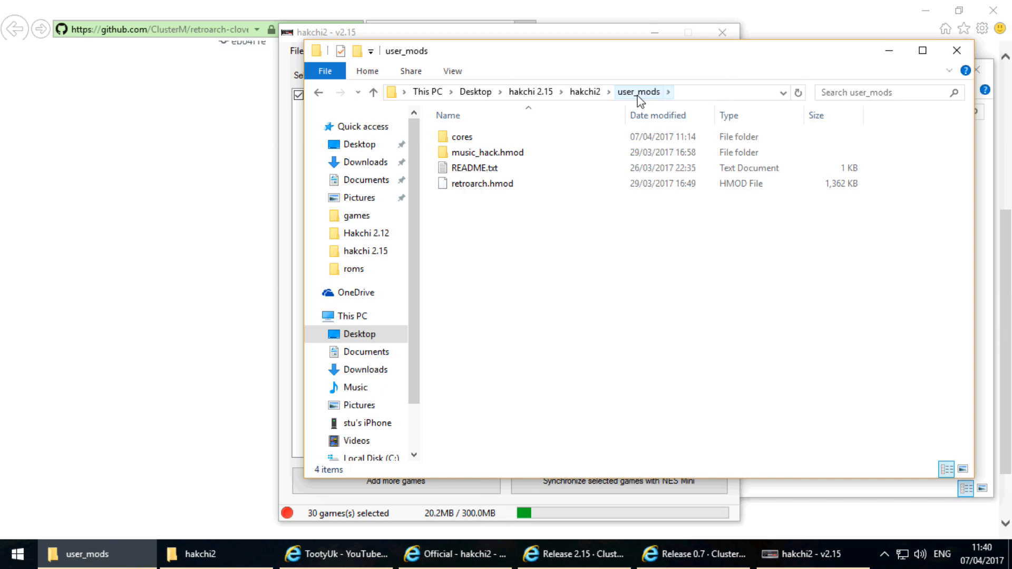
{"action": "double_click", "coordinate": [466, 168]}
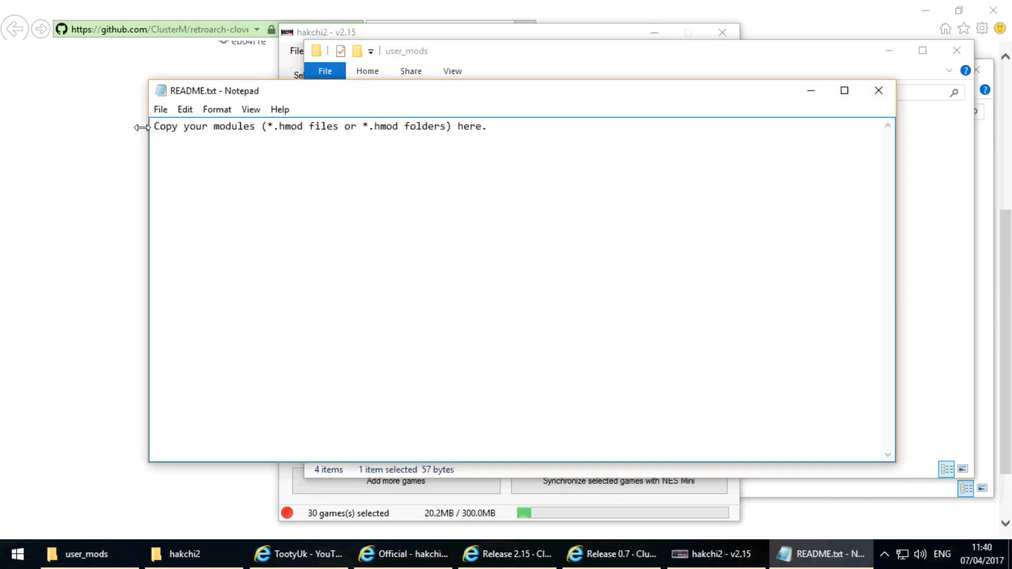
{"action": "left_click", "coordinate": [878, 90]}
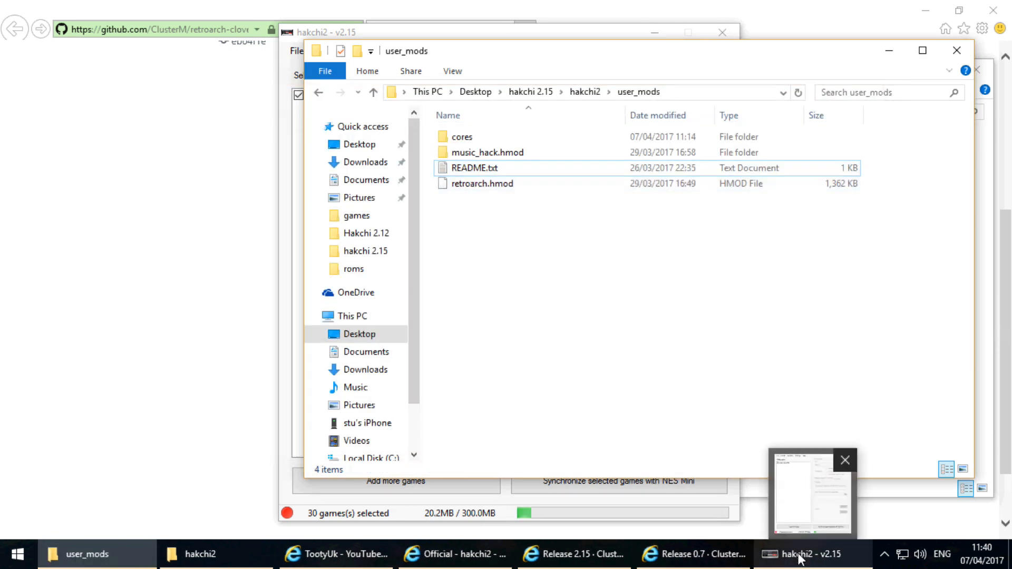
Switch back to hakchi2 and install the retroarch extra module on the NES Mini
{"action": "left_click", "coordinate": [801, 558]}
{"action": "left_click", "coordinate": [375, 52]}
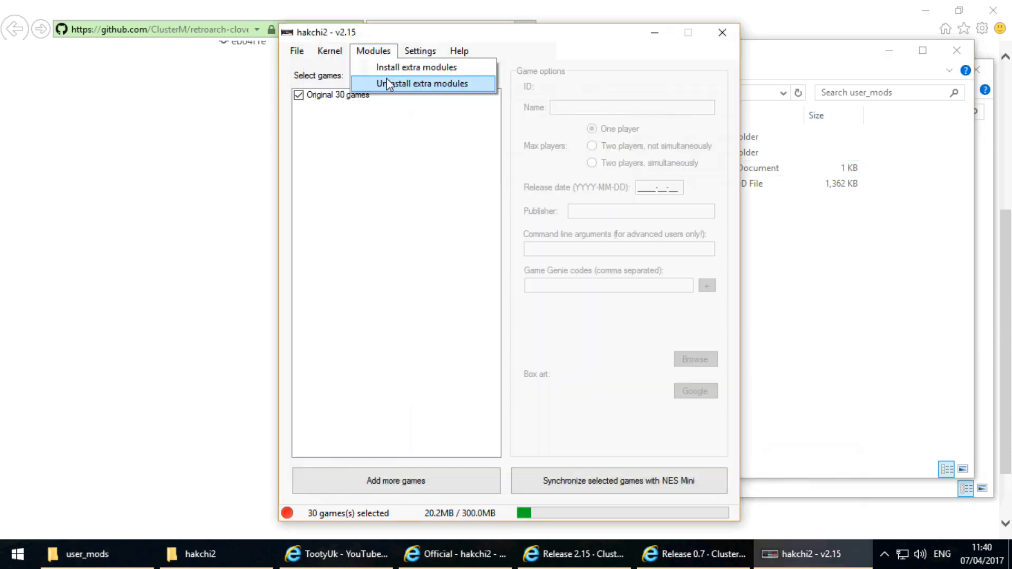
{"action": "left_click", "coordinate": [388, 83]}
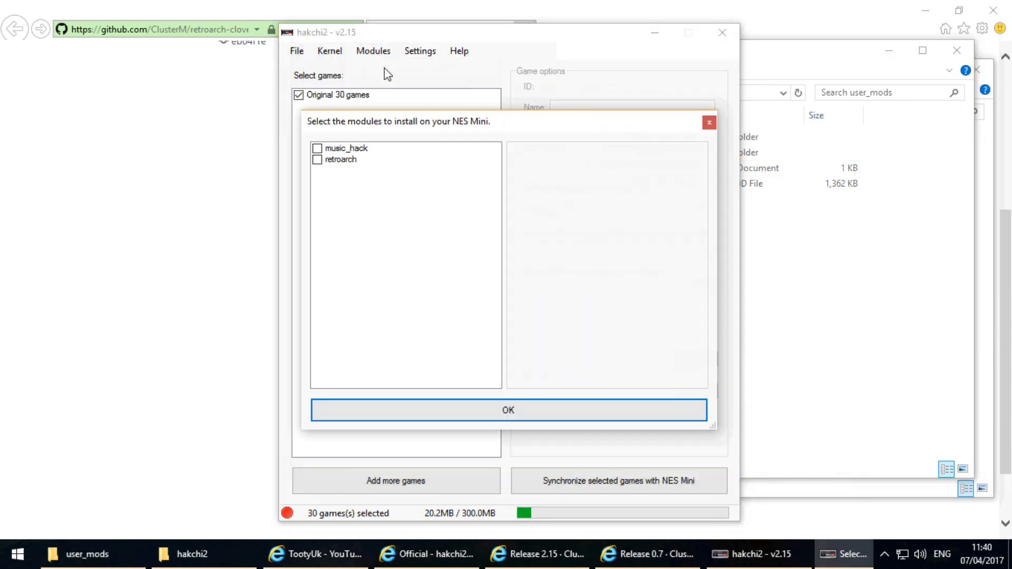
{"action": "left_click", "coordinate": [317, 162]}
{"action": "left_click", "coordinate": [317, 161]}
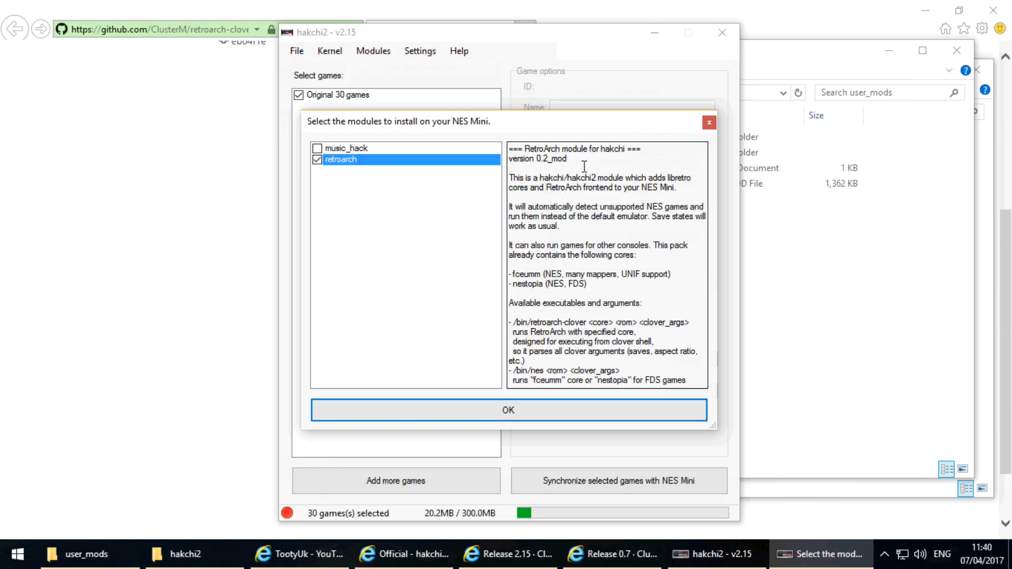
{"action": "left_click", "coordinate": [516, 417]}
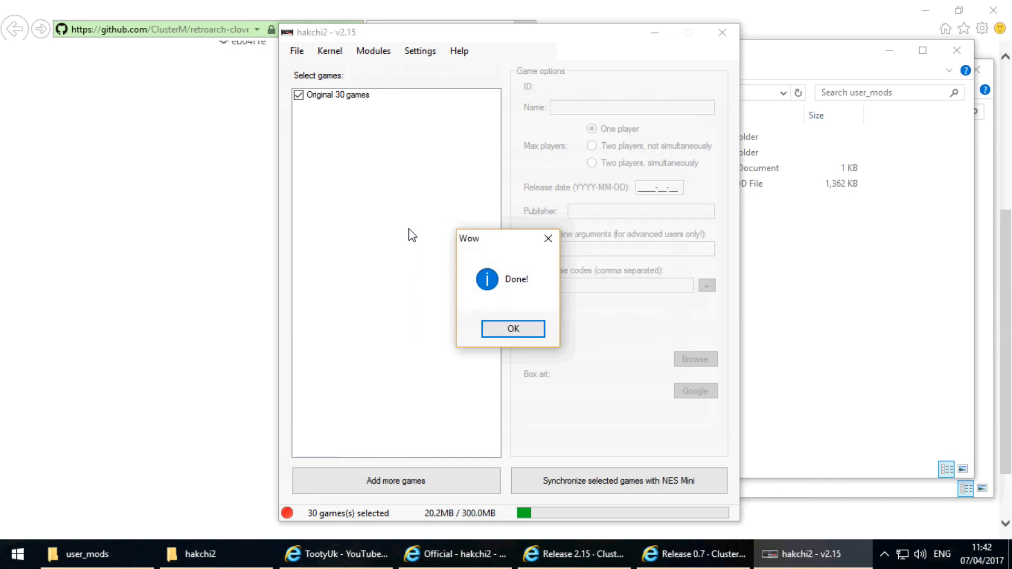
{"action": "left_click", "coordinate": [514, 329]}
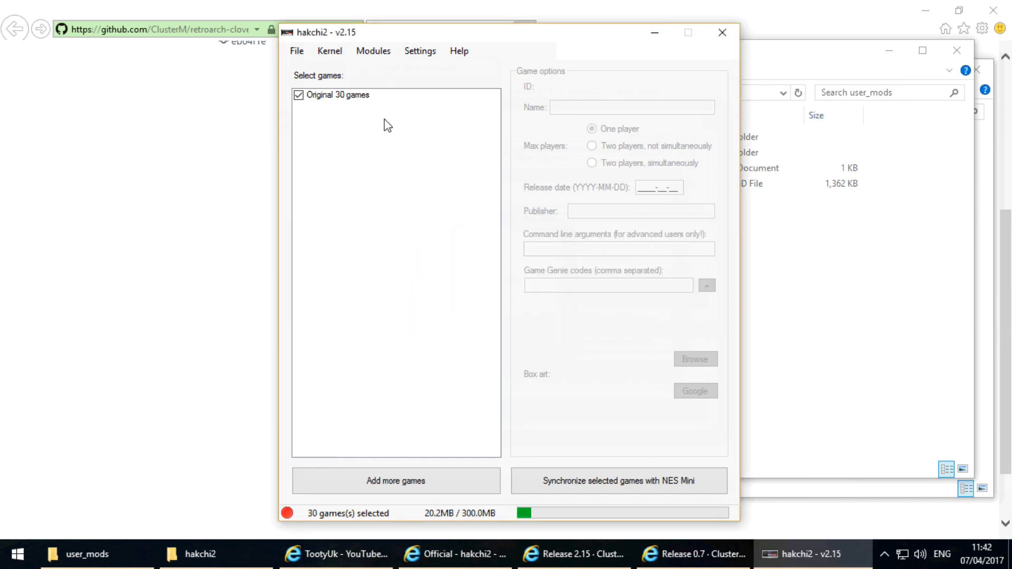
Reopen the list of installable extra modules and close it without selecting music_hack or retroarch
{"action": "left_click", "coordinate": [379, 60]}
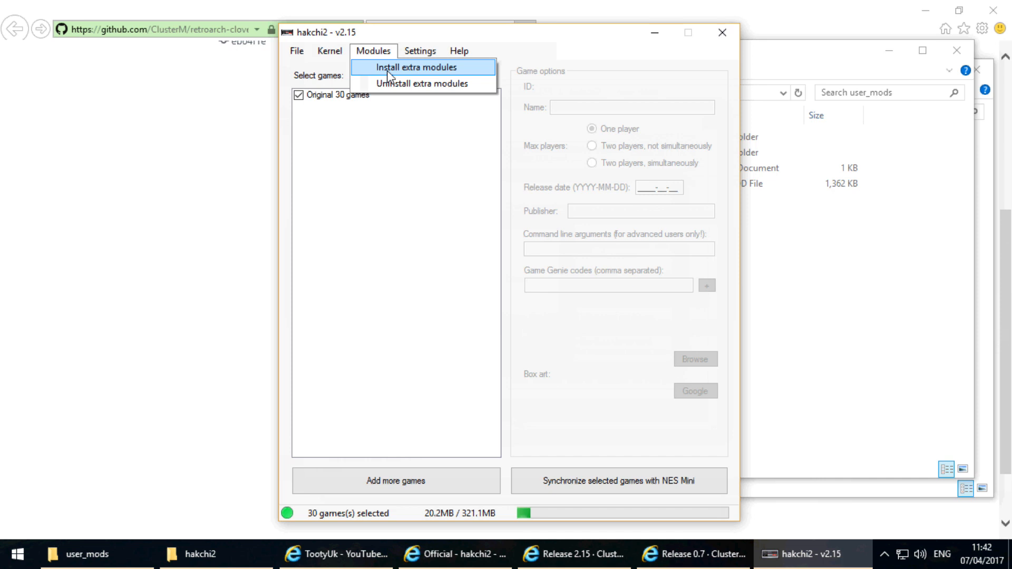
{"action": "left_click", "coordinate": [388, 68]}
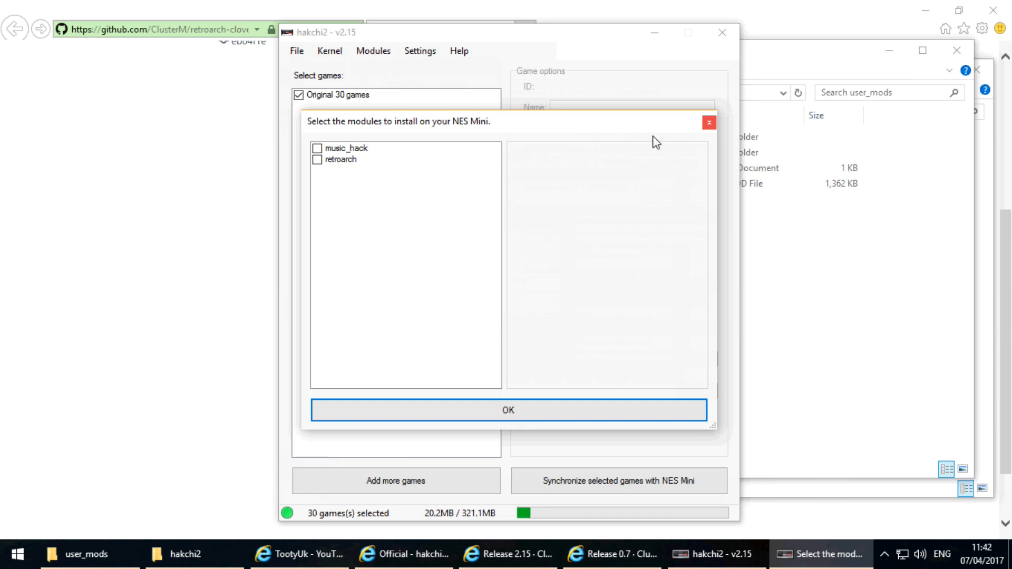
{"action": "left_click", "coordinate": [710, 123]}
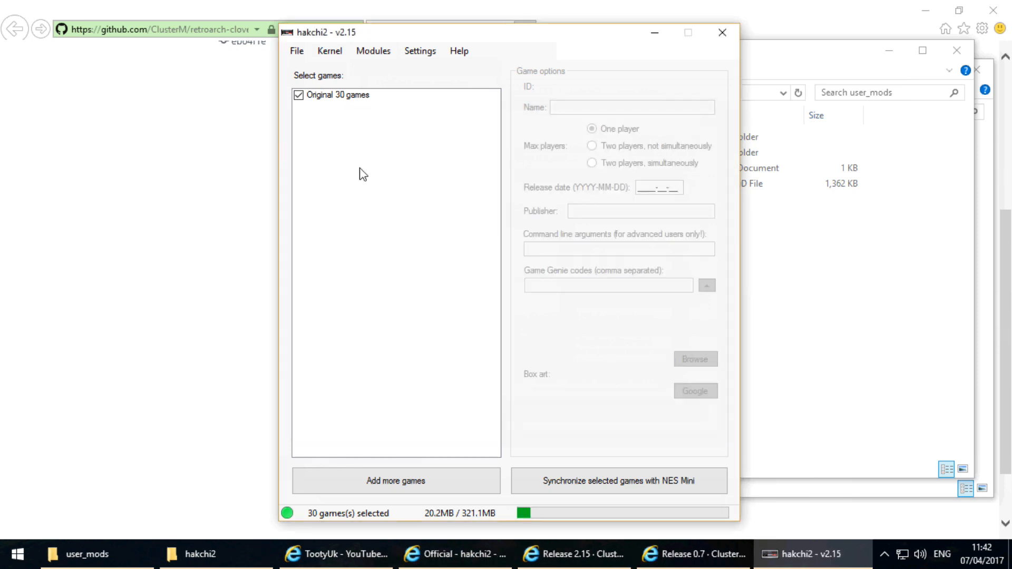
Display the individual titles in the Original 30 games entry
{"action": "left_click", "coordinate": [422, 493]}
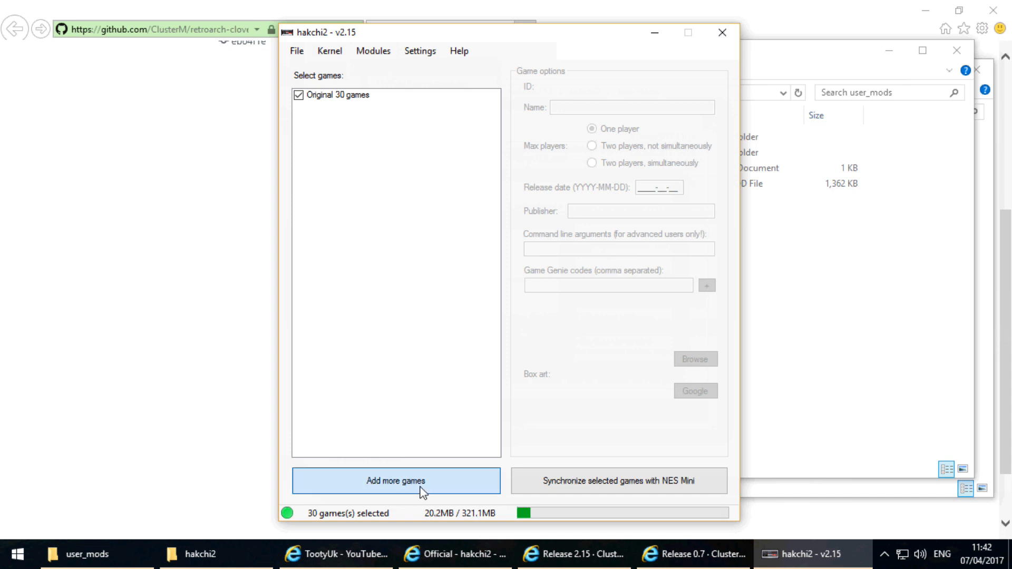
{"action": "left_click", "coordinate": [331, 98]}
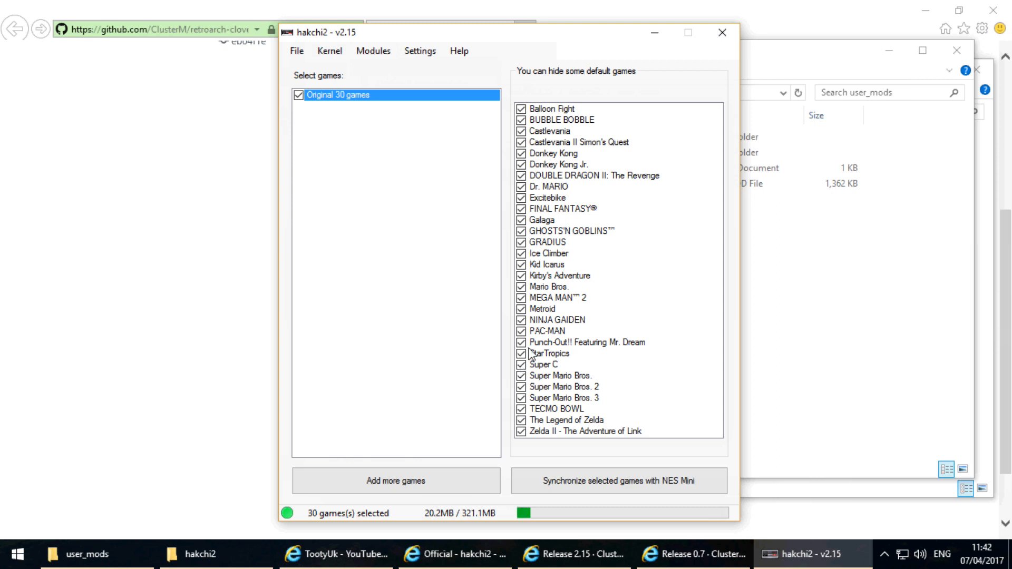
Start adding more games and go to the roms folder inside hakchi 2.15 on the Desktop, widening the Name column
{"action": "left_click", "coordinate": [391, 477]}
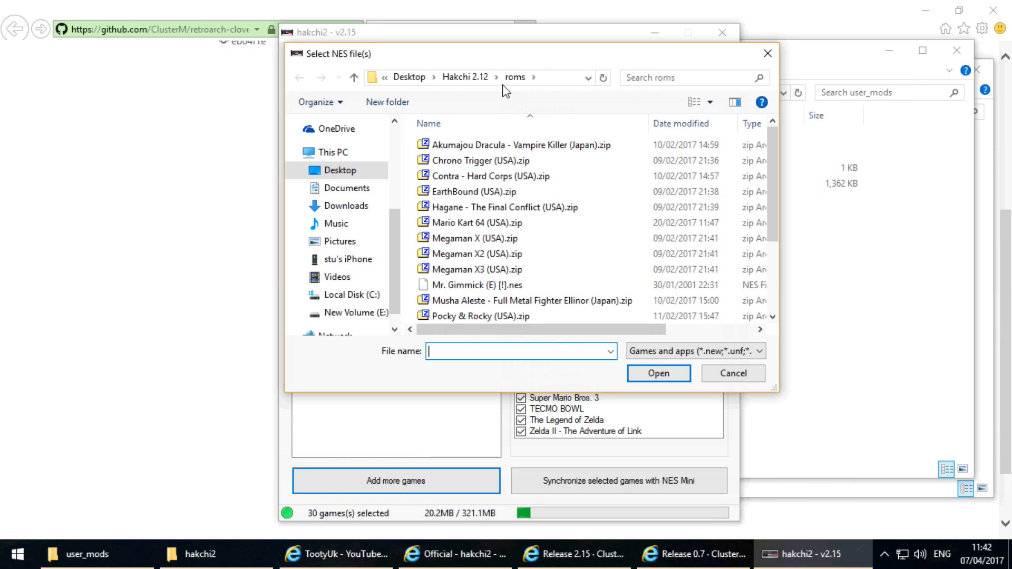
{"action": "left_click", "coordinate": [467, 78]}
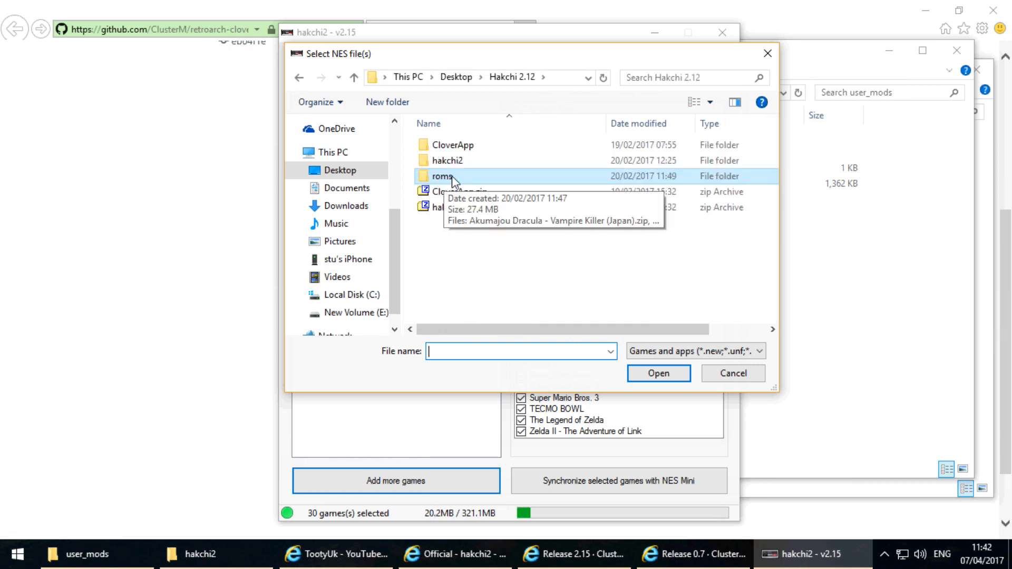
{"action": "left_click", "coordinate": [456, 78]}
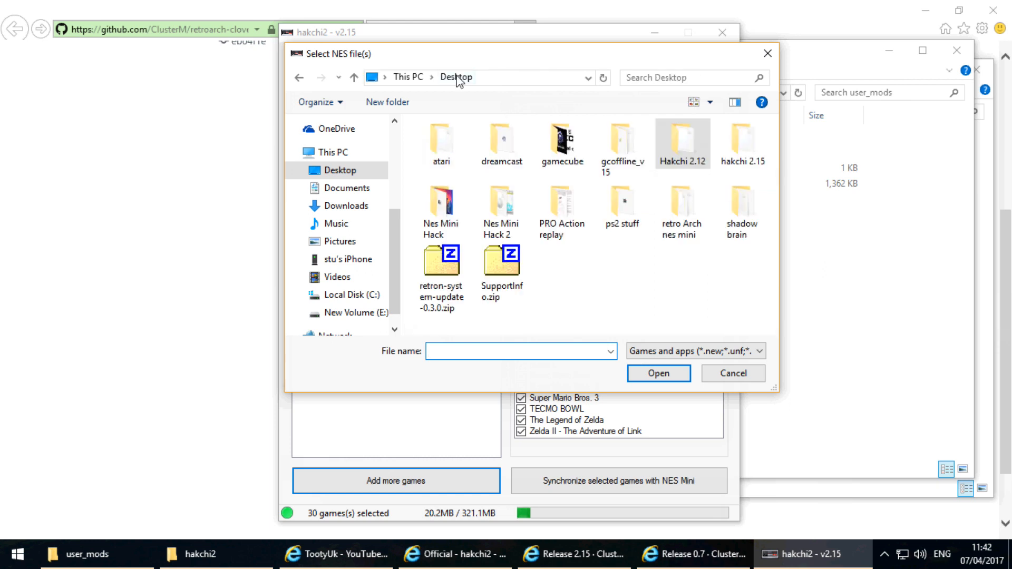
{"action": "double_click", "coordinate": [730, 145]}
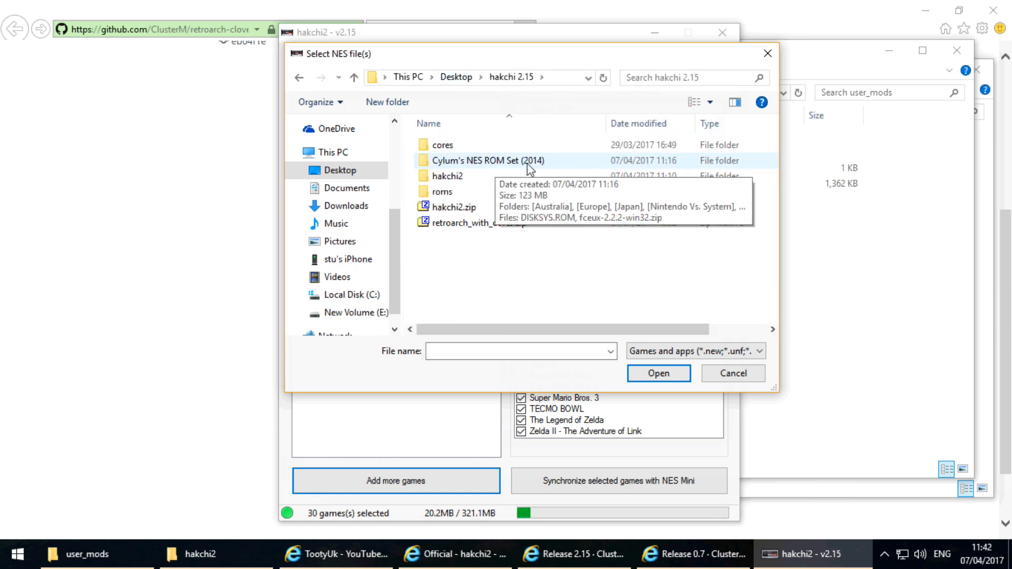
{"action": "double_click", "coordinate": [441, 193]}
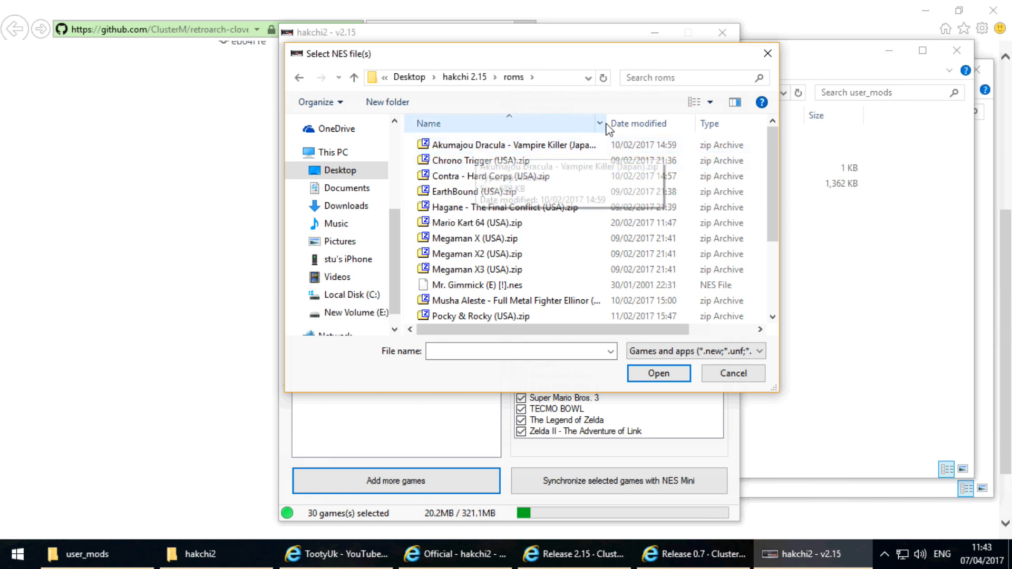
{"action": "left_click_drag", "start_coordinate": [606, 123], "coordinate": [642, 122]}
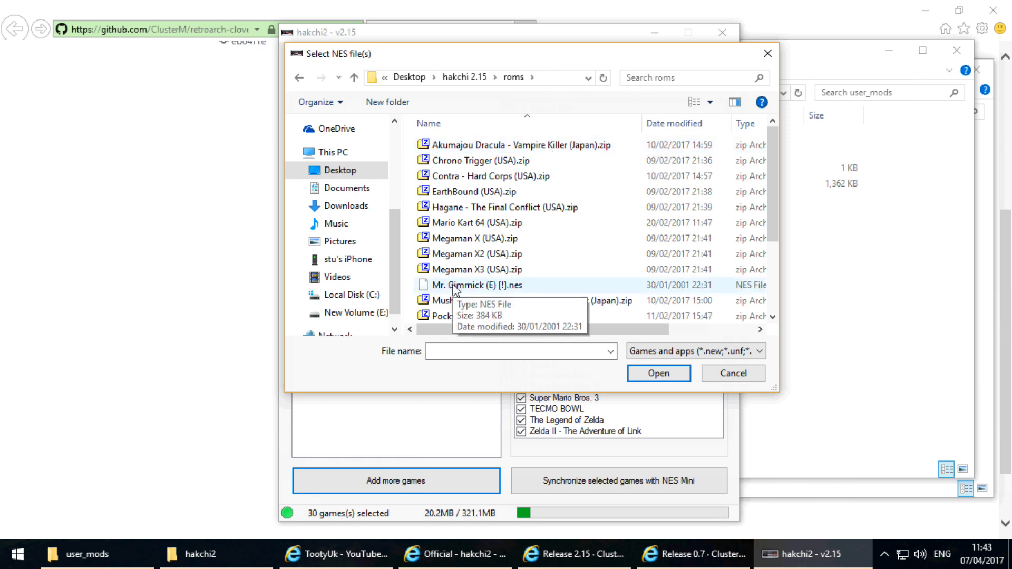
Add all the ROM files in the folder, accepting Mr. Gimmick and Wai Wai World 2 despite their unsupported mappers
{"action": "left_click", "coordinate": [523, 286]}
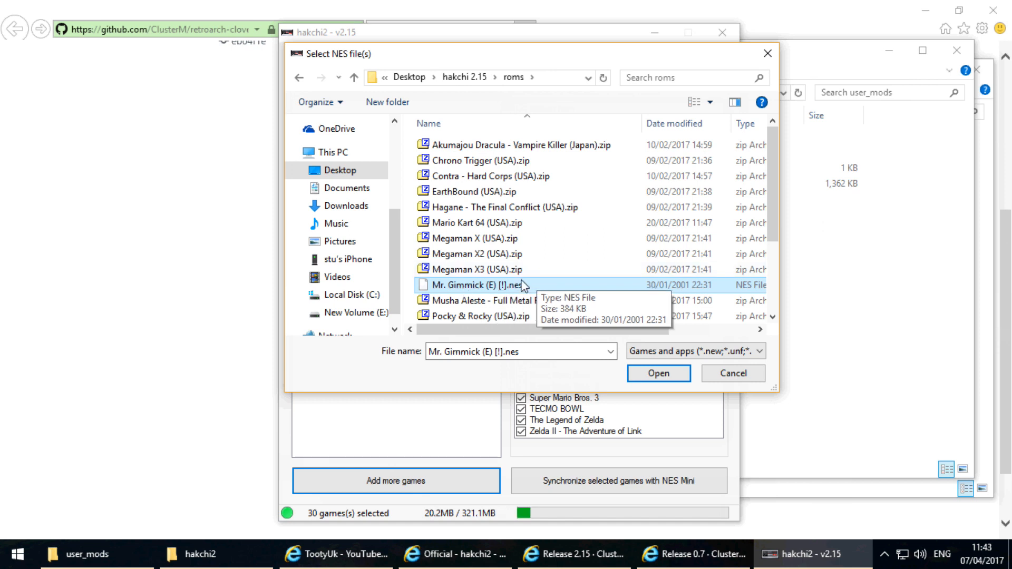
{"action": "scroll", "coordinate": [525, 281], "scroll_direction": "down", "scroll_amount": 2}
{"action": "scroll", "coordinate": [522, 264], "scroll_direction": "up", "scroll_amount": 2}
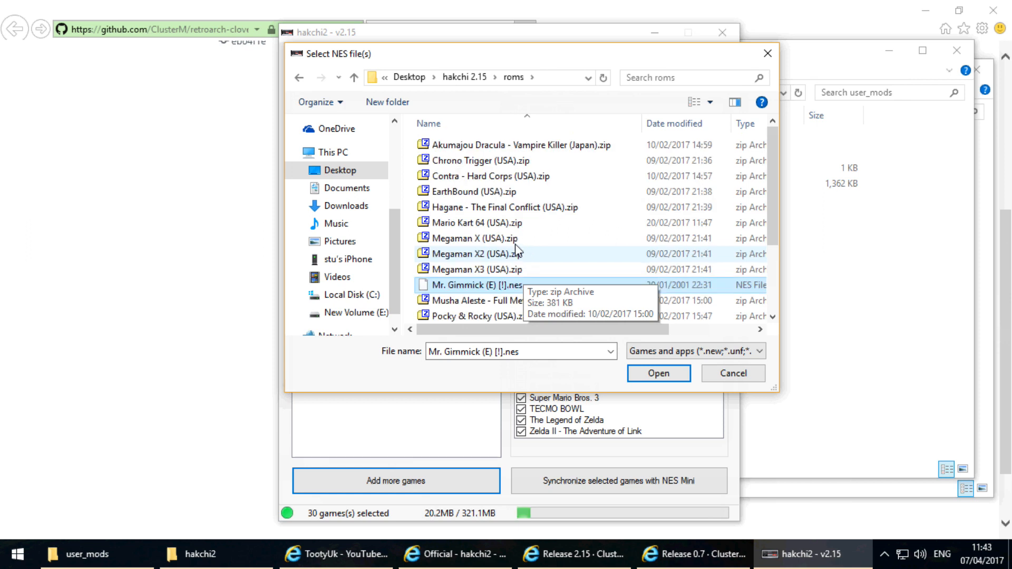
{"action": "left_click", "coordinate": [476, 148]}
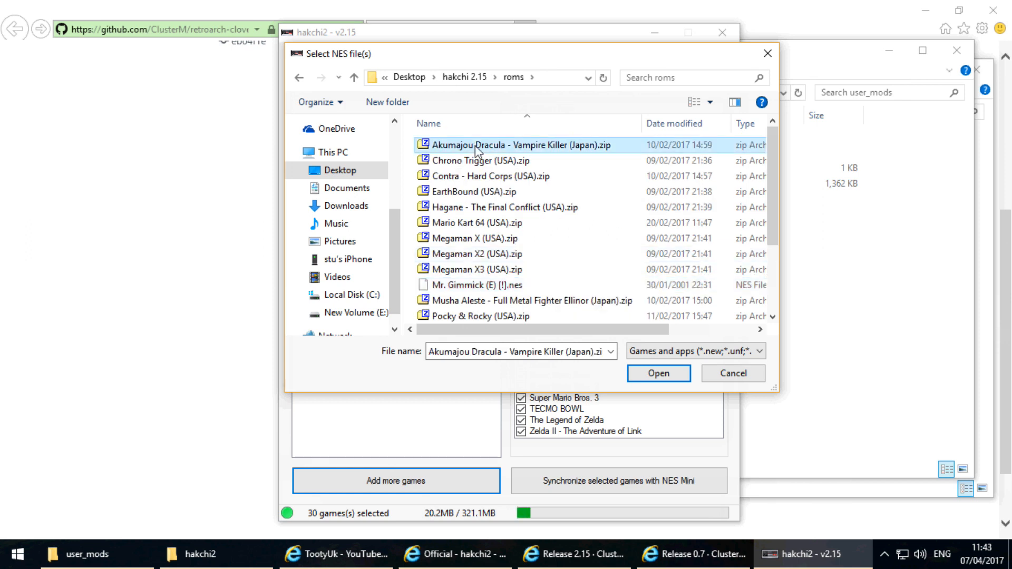
{"action": "key", "text": "ctrl+a"}
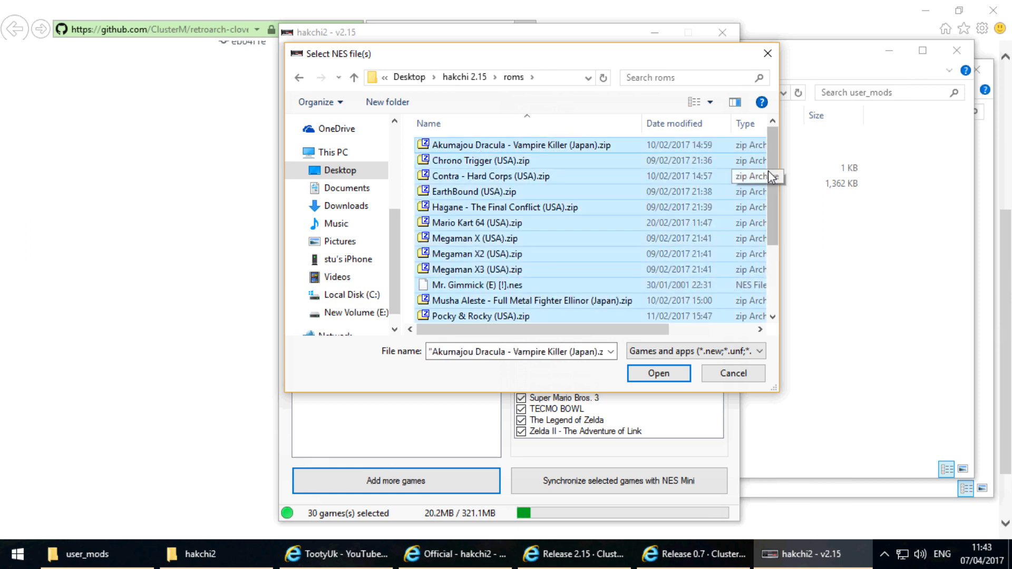
{"action": "left_click_drag", "start_coordinate": [771, 177], "coordinate": [772, 271]}
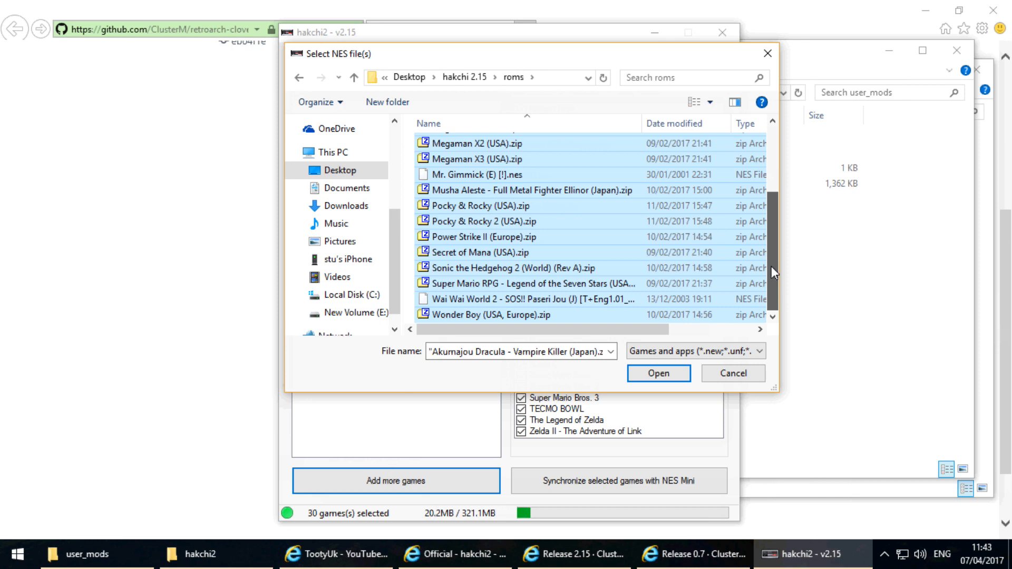
{"action": "scroll", "coordinate": [770, 266], "scroll_direction": "up", "scroll_amount": 3}
{"action": "left_click", "coordinate": [656, 375]}
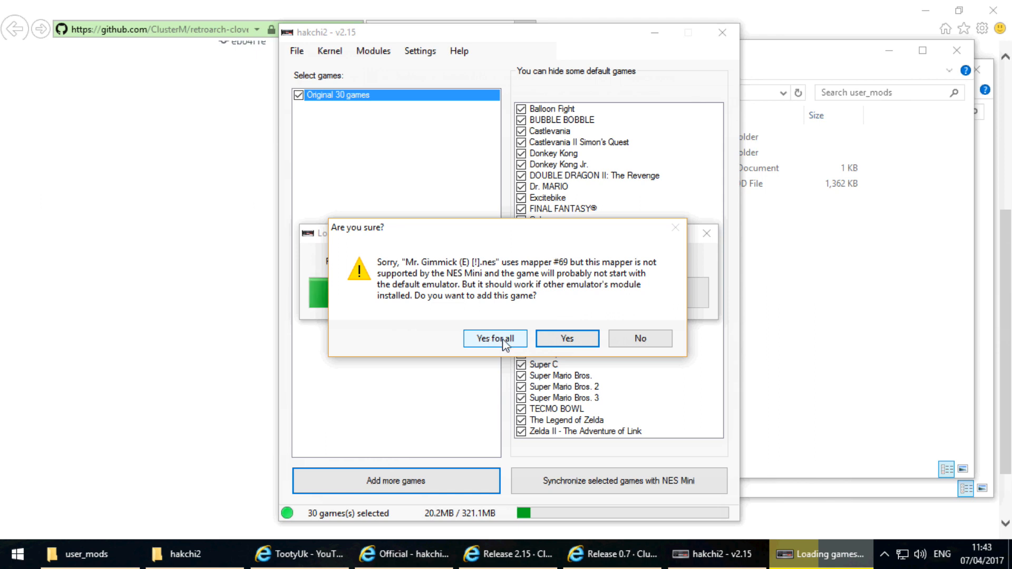
{"action": "left_click", "coordinate": [567, 339]}
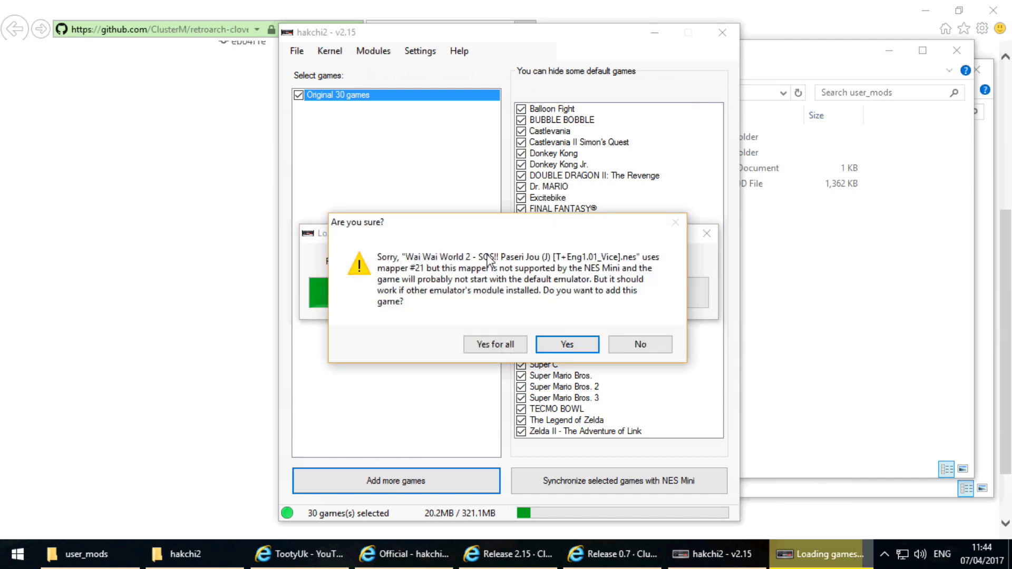
{"action": "left_click", "coordinate": [572, 347]}
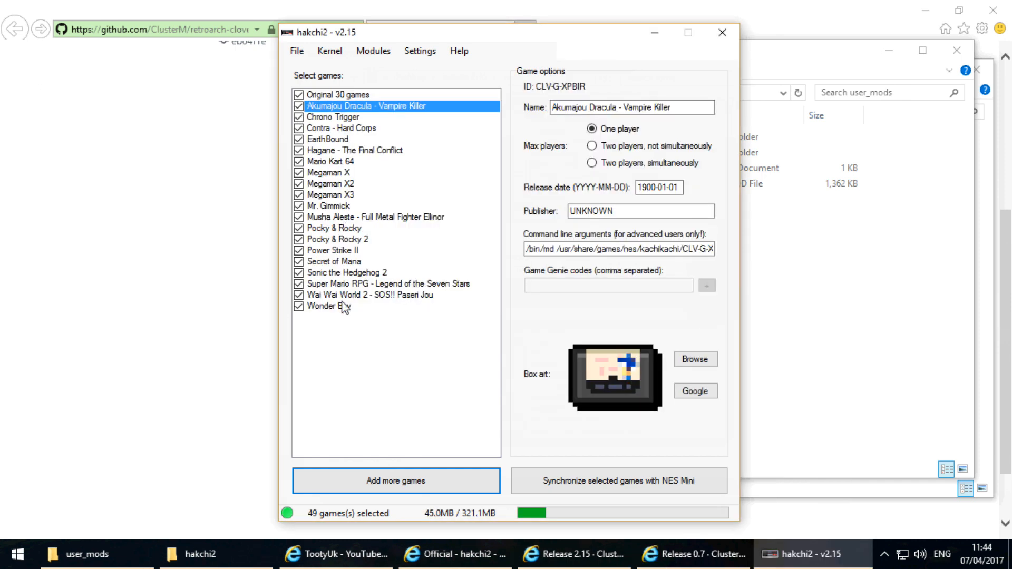
Set Chrono Trigger's box art to the 857x600 Super Nintendo cover from the Google image results
{"action": "left_click", "coordinate": [338, 118]}
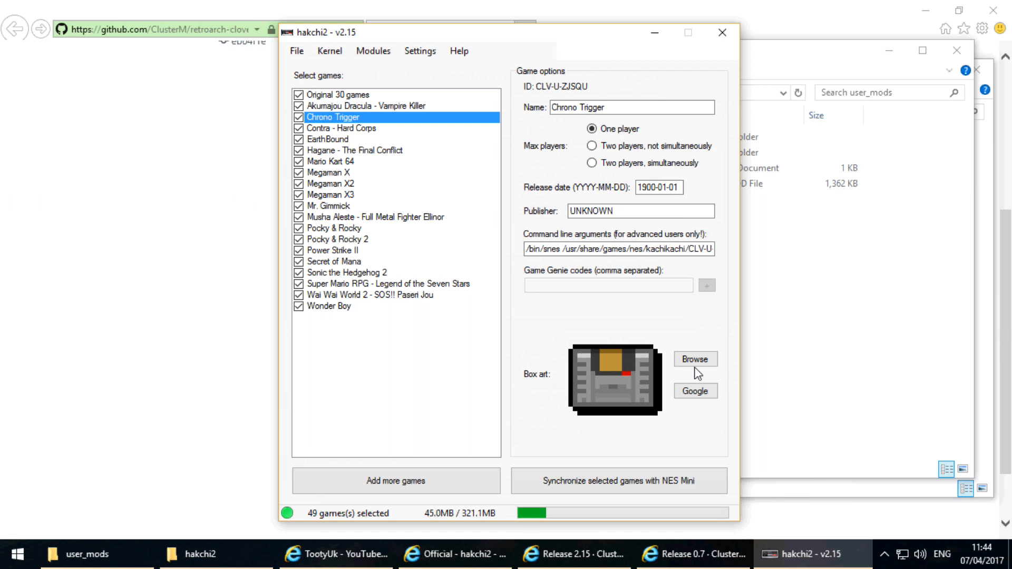
{"action": "left_click", "coordinate": [701, 402]}
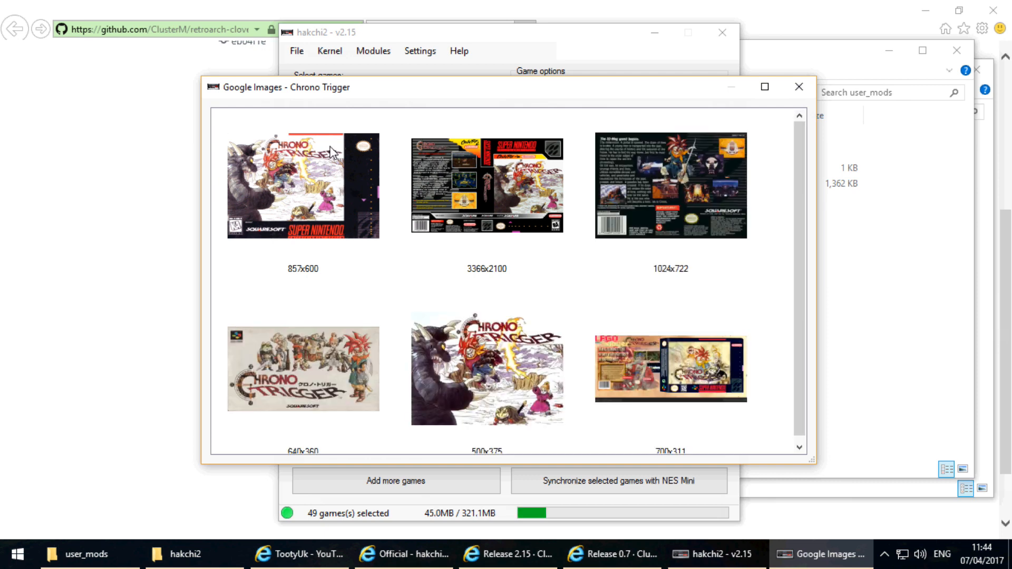
{"action": "left_click", "coordinate": [302, 202]}
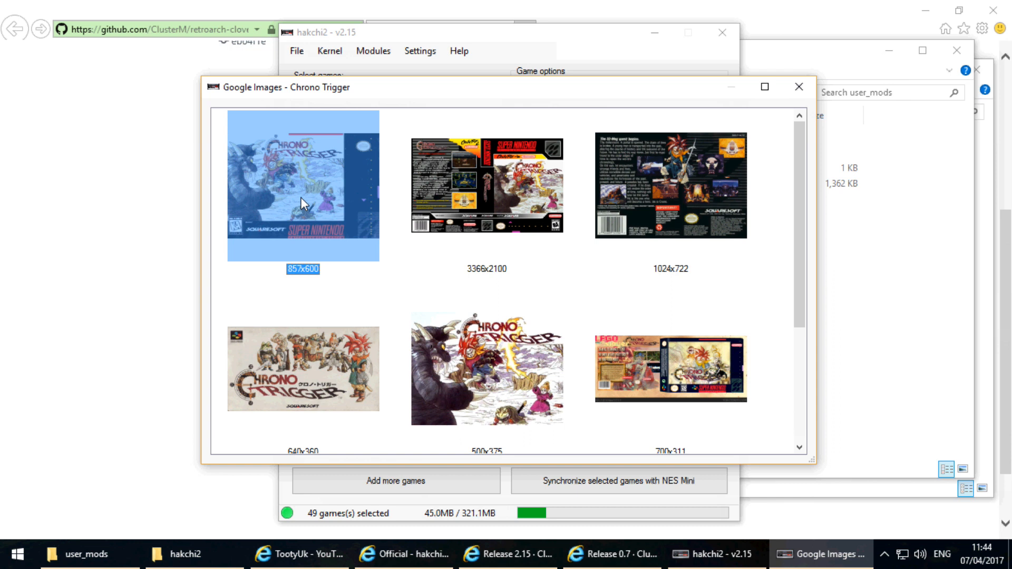
{"action": "double_click", "coordinate": [300, 197]}
Set Mario Kart 64's box art to the 795x552 cover from the Google image results
{"action": "left_click", "coordinate": [328, 140]}
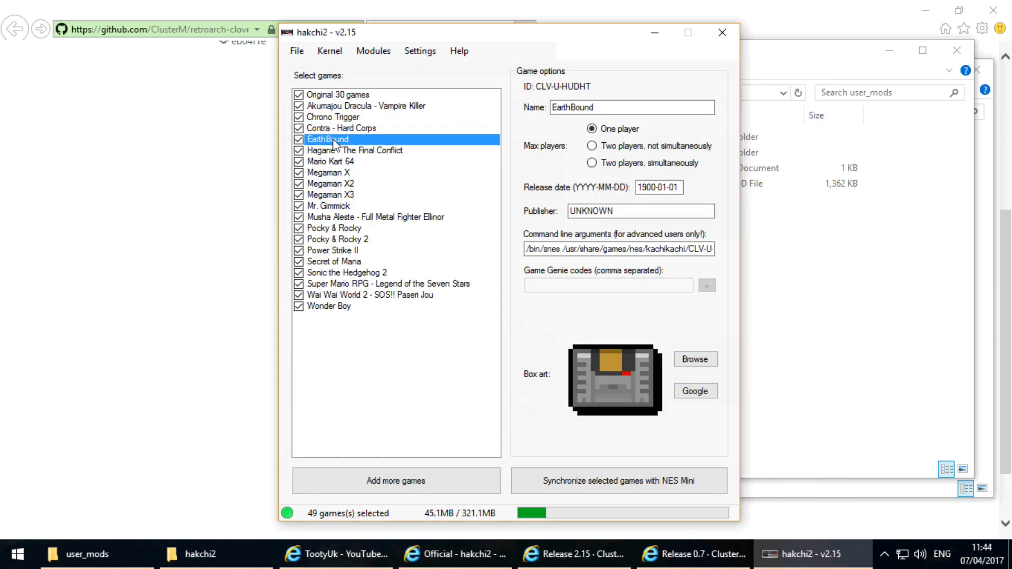
{"action": "left_click", "coordinate": [340, 162]}
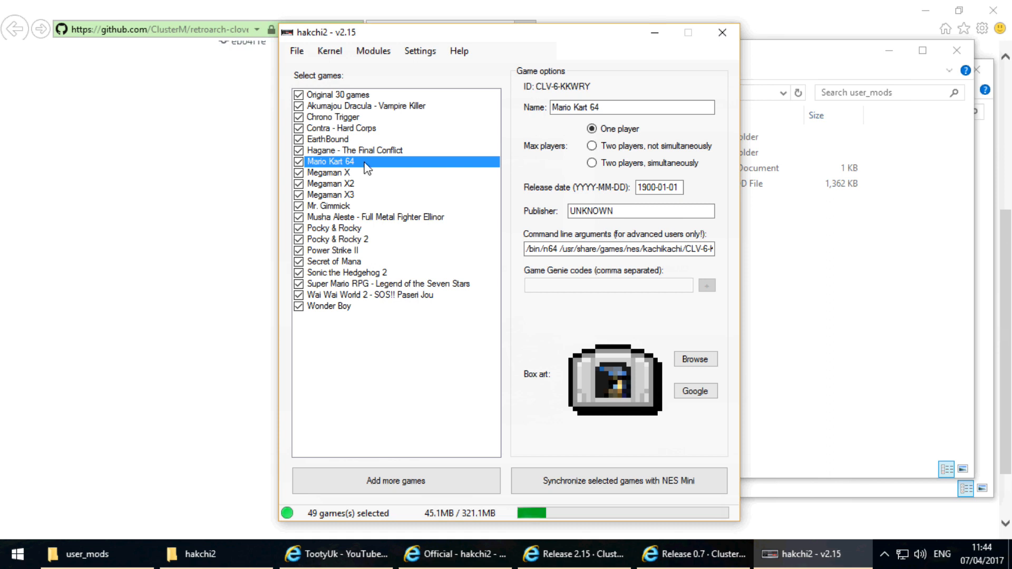
{"action": "left_click", "coordinate": [696, 391]}
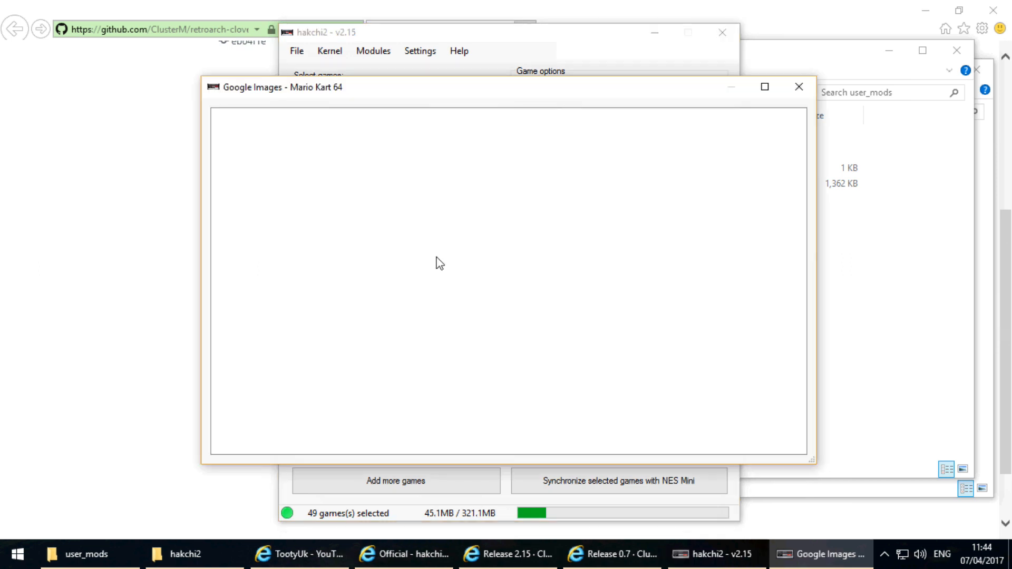
{"action": "left_click", "coordinate": [313, 186]}
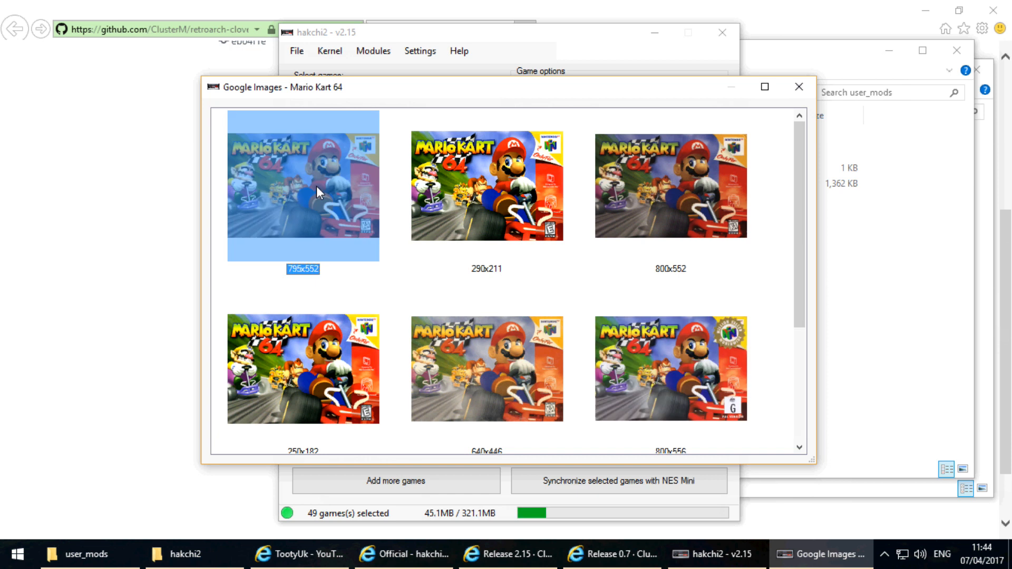
{"action": "double_click", "coordinate": [316, 185]}
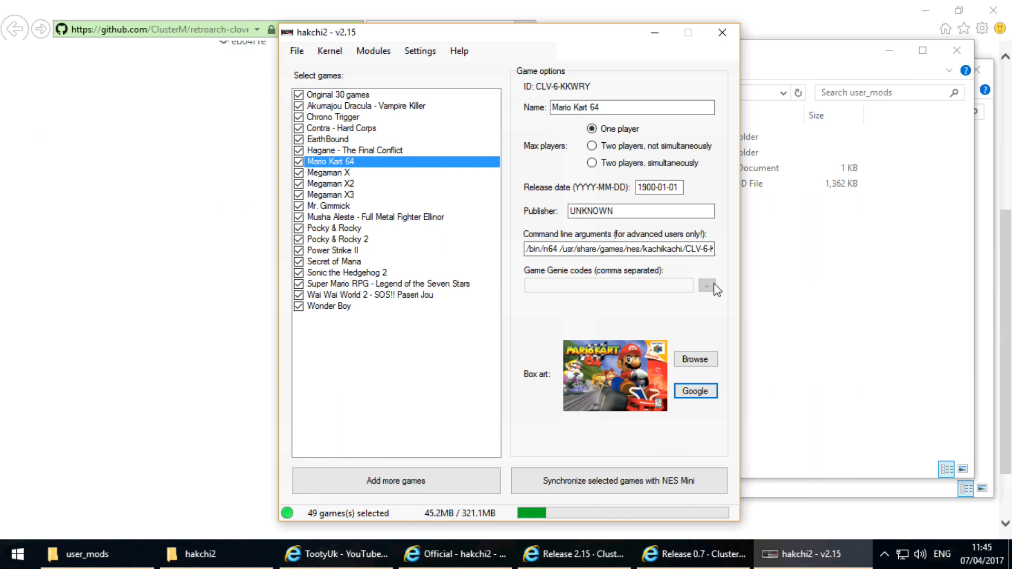
Look at EarthBound's options and the Balloon Fight entry among the Original 30 games
{"action": "left_click", "coordinate": [337, 139]}
{"action": "left_click", "coordinate": [323, 97]}
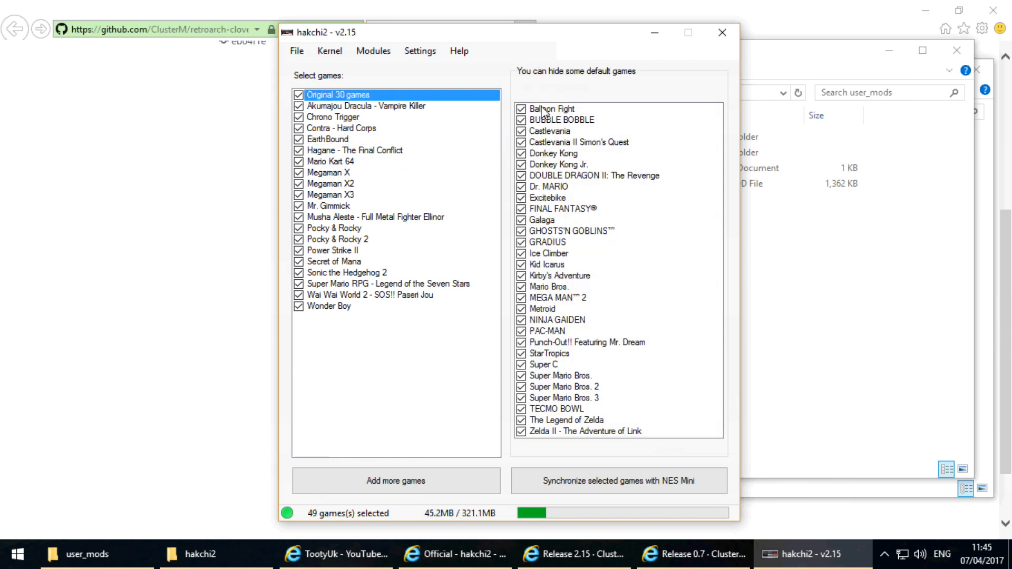
{"action": "left_click", "coordinate": [543, 111]}
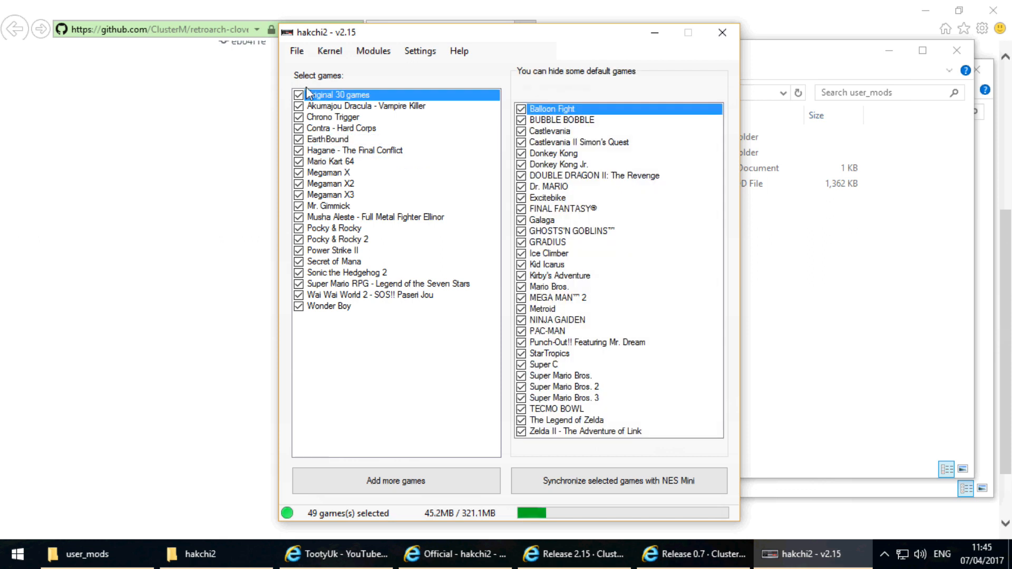
View the Game Genie code list for Mr. Gimmick and close it without adding codes
{"action": "left_click", "coordinate": [328, 206]}
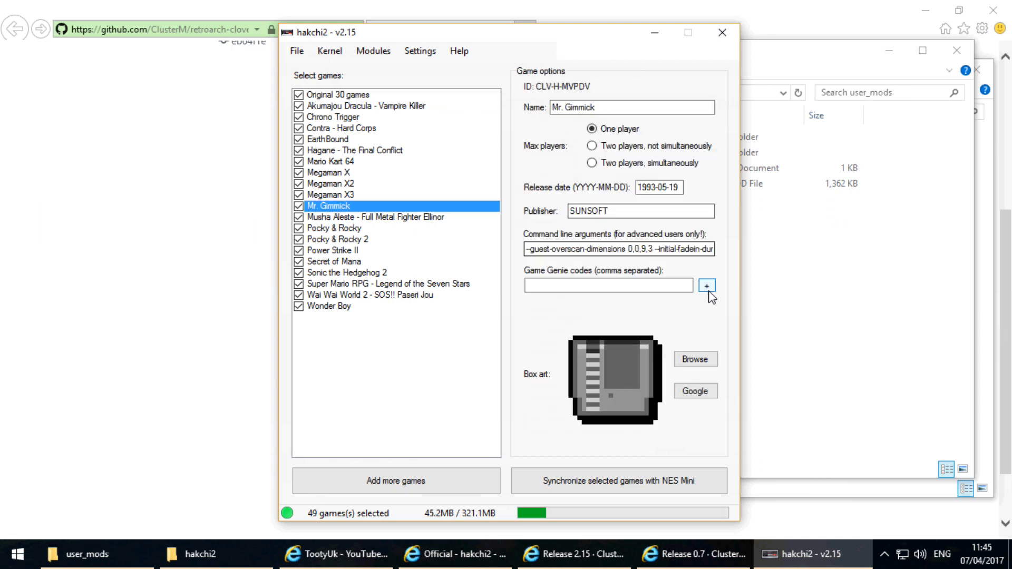
{"action": "left_click", "coordinate": [707, 286]}
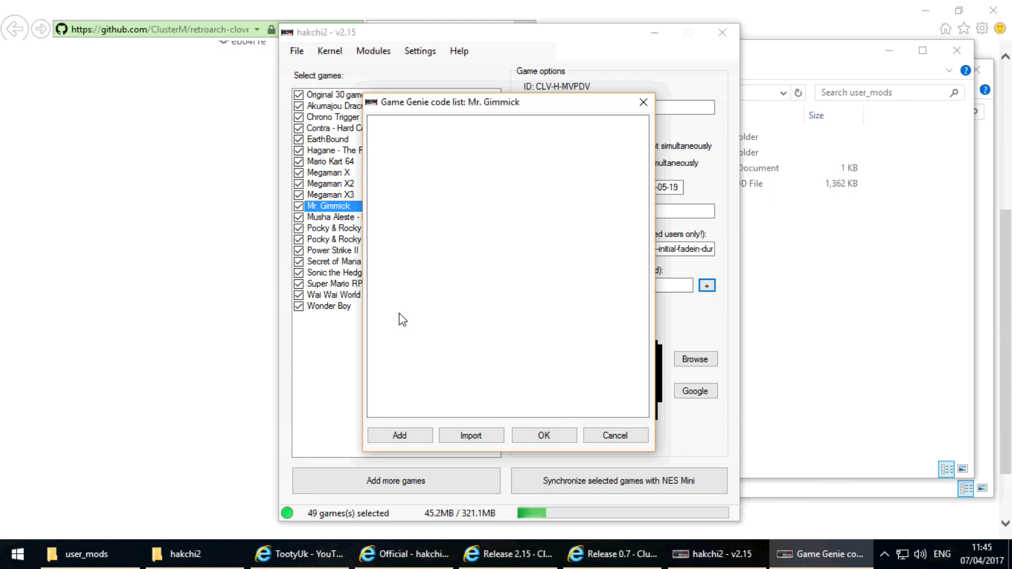
{"action": "left_click", "coordinate": [615, 436]}
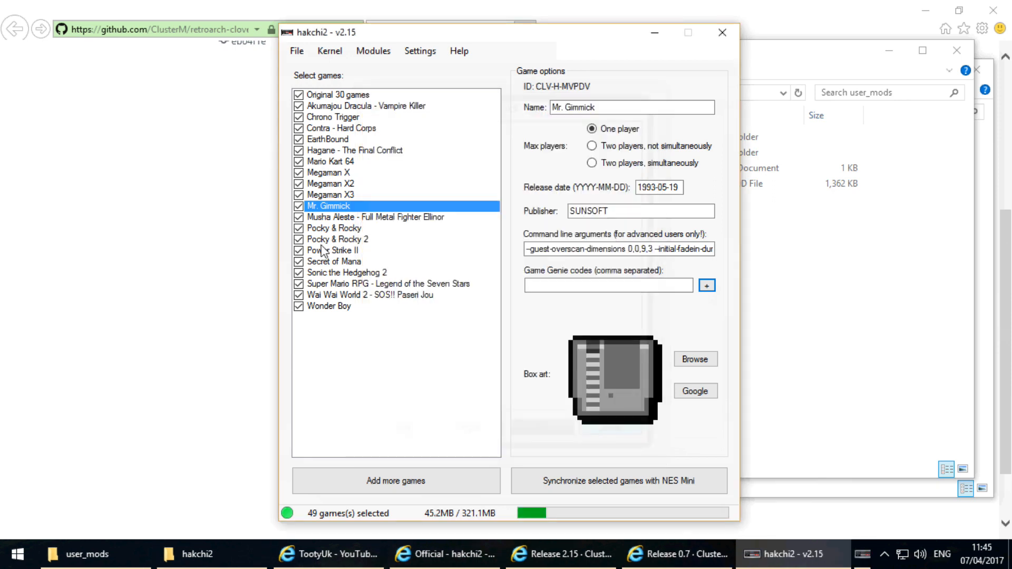
Check the options of Power Strike II and Secret of Mana, and view Wai Wai World 2's Game Genie code list without adding codes
{"action": "left_click", "coordinate": [333, 250]}
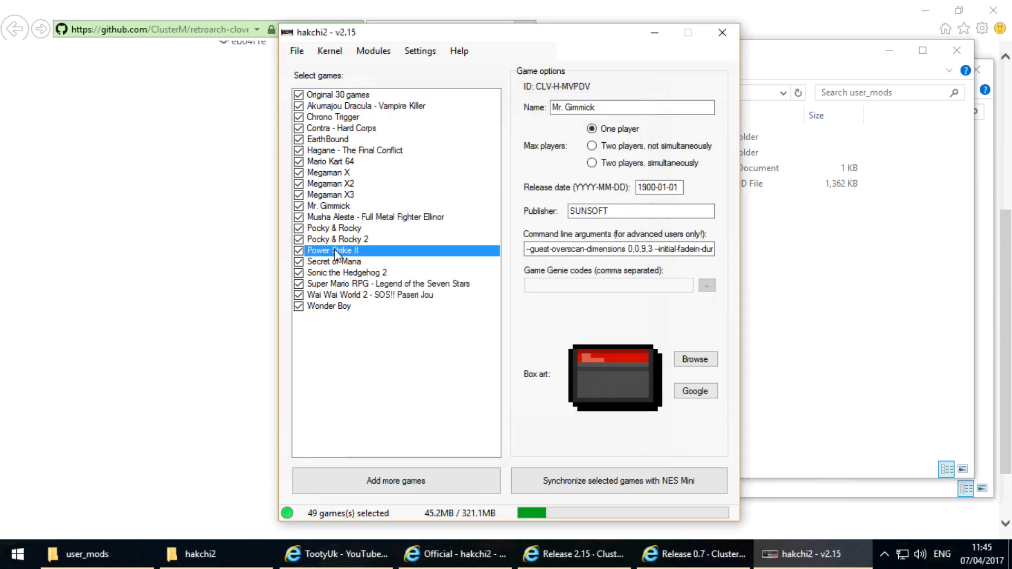
{"action": "left_click", "coordinate": [336, 263]}
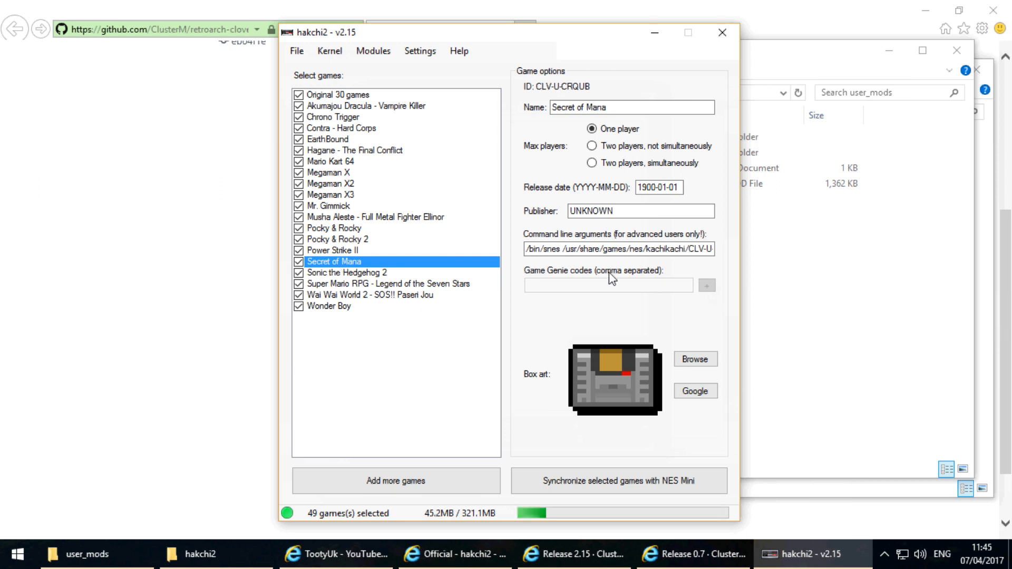
{"action": "left_click", "coordinate": [324, 293]}
{"action": "left_click", "coordinate": [707, 285]}
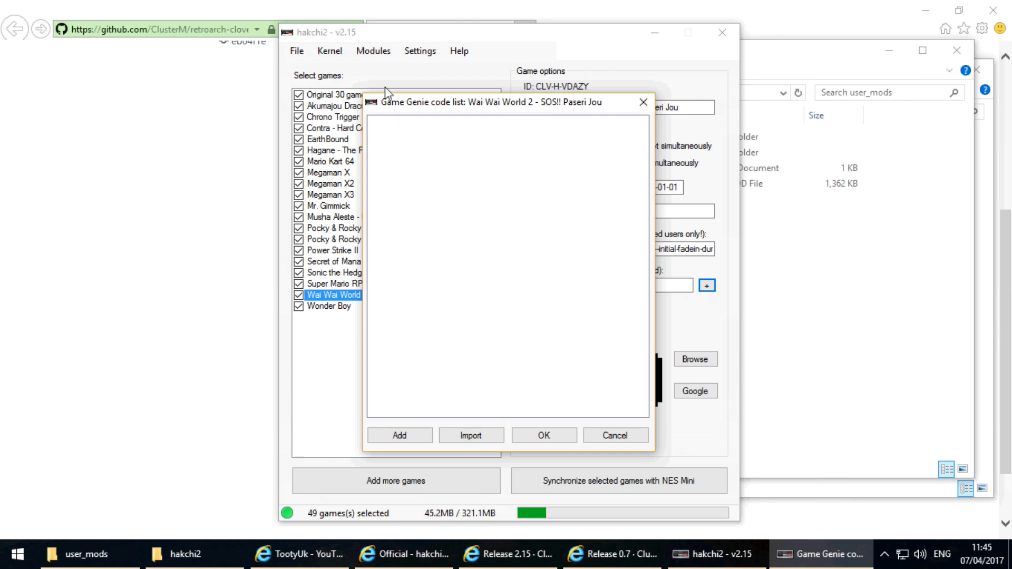
{"action": "left_click", "coordinate": [613, 437]}
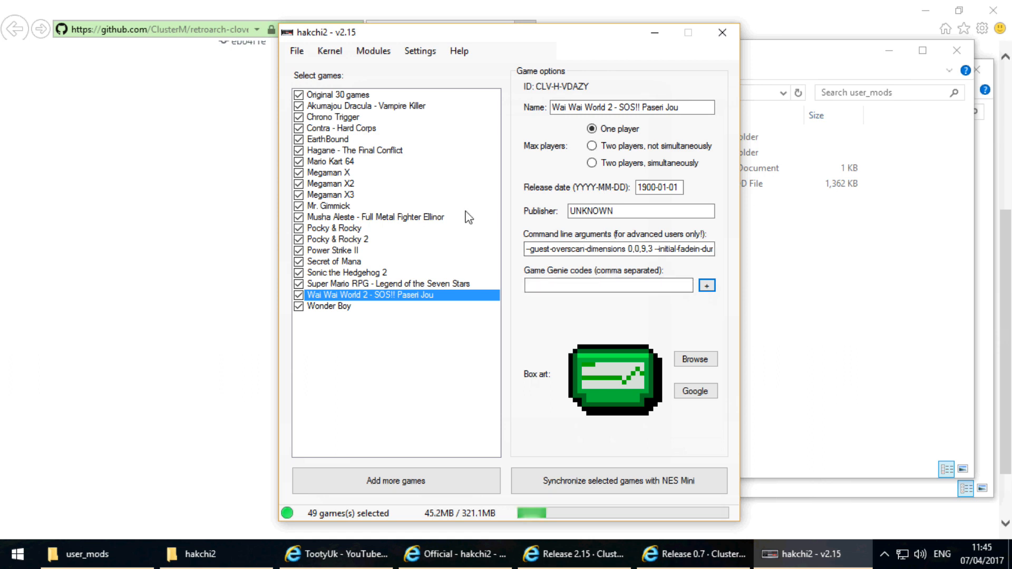
Choose the custom pages/folders structure that shows the Folders Manager every time
{"action": "left_click", "coordinate": [420, 52]}
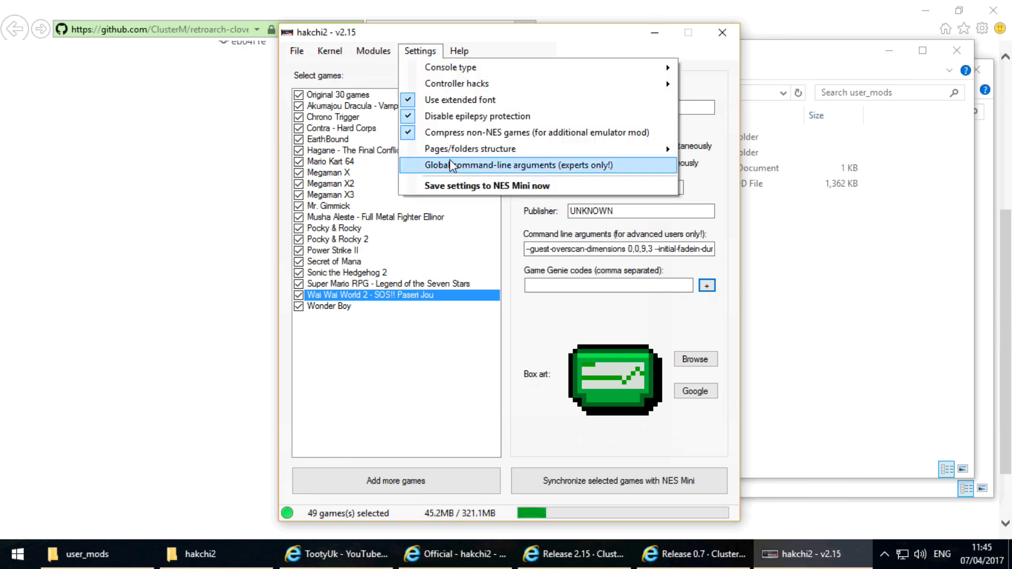
{"action": "mouse_move", "coordinate": [469, 149]}
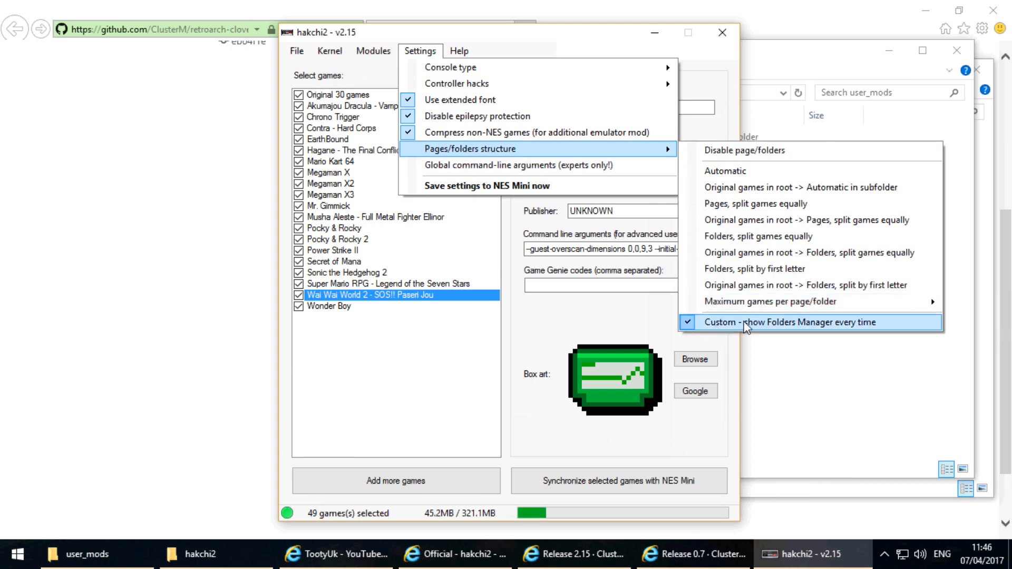
{"action": "left_click", "coordinate": [802, 321]}
Exclude Wai Wai World 2 from the games selected for synchronization and include it again
{"action": "left_click", "coordinate": [298, 295]}
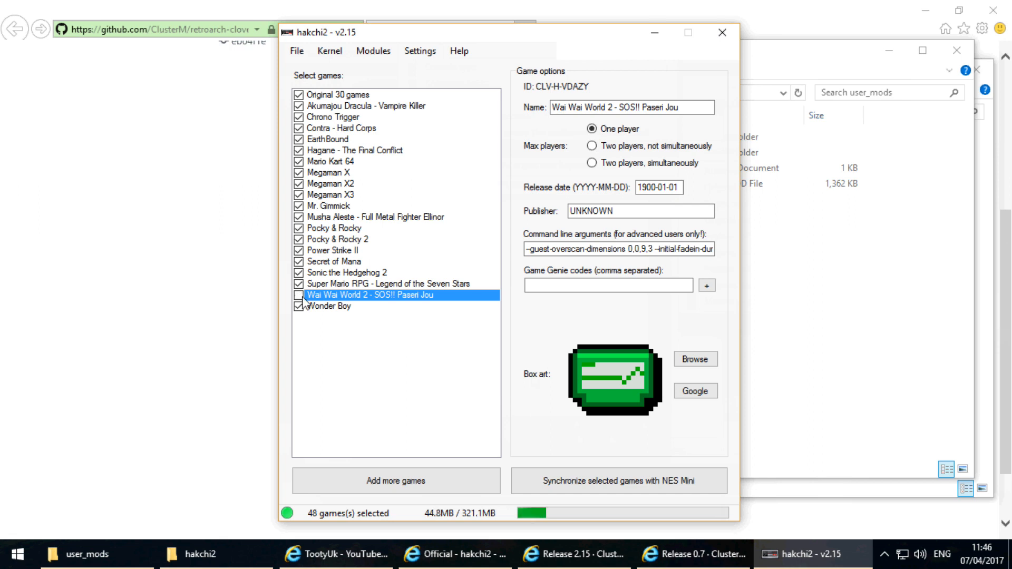
{"action": "left_click", "coordinate": [299, 295]}
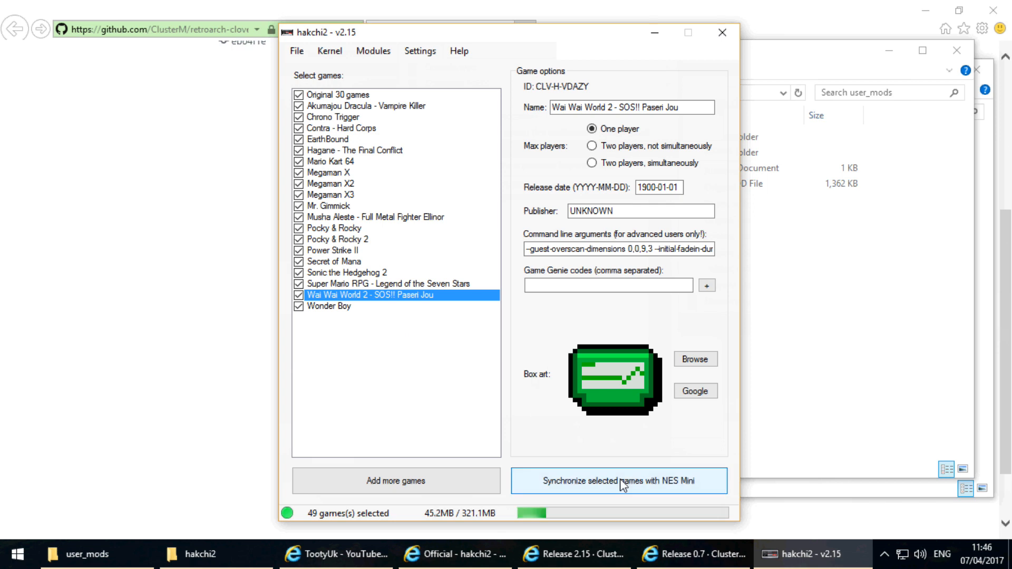
Add New Ghostbusters II.zip from the [Europe] folder of Cylum's NES ROM Set and check its Game Genie code list without adding codes
{"action": "left_click", "coordinate": [384, 484]}
{"action": "left_click", "coordinate": [463, 77]}
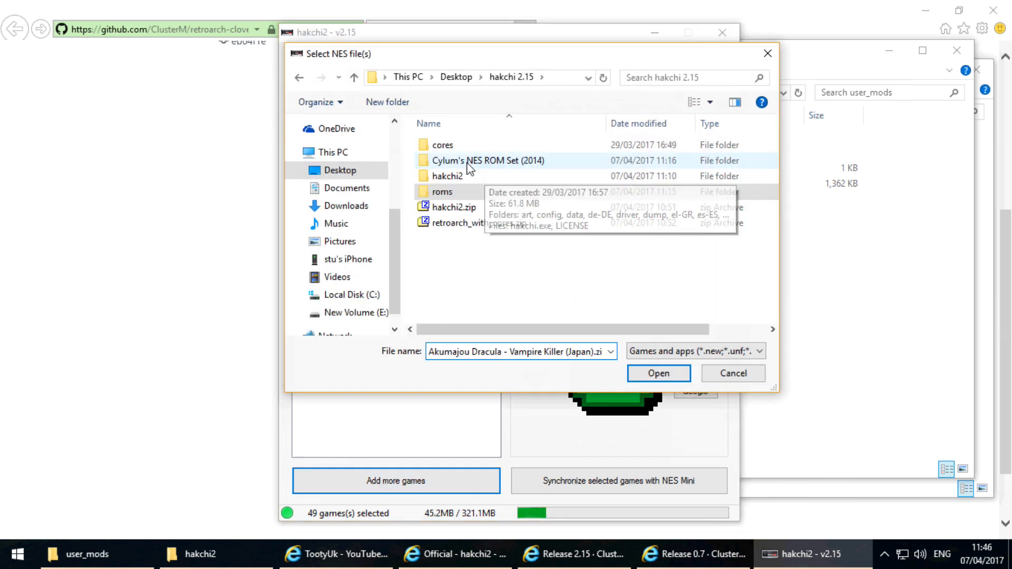
{"action": "double_click", "coordinate": [468, 161]}
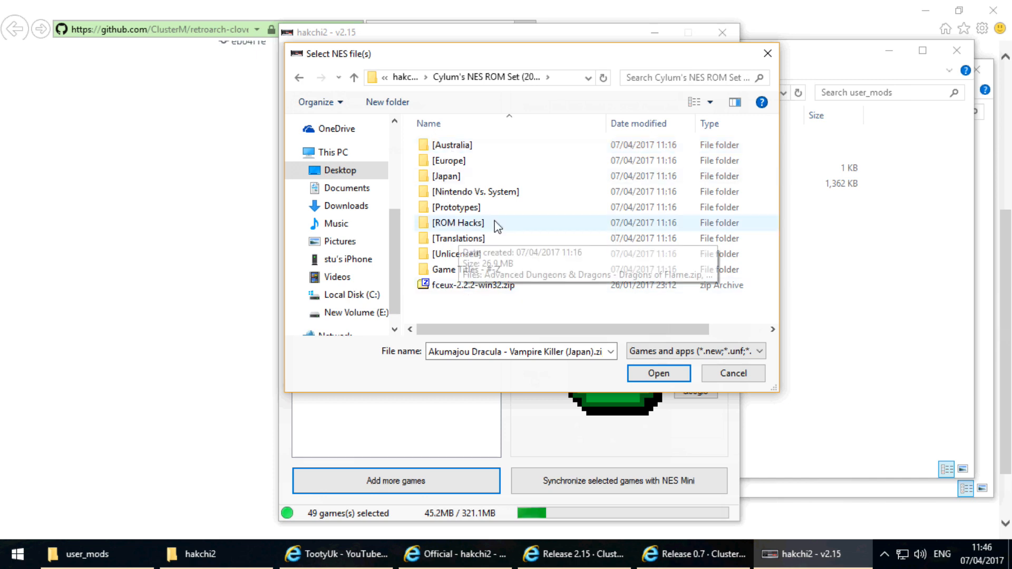
{"action": "double_click", "coordinate": [456, 240]}
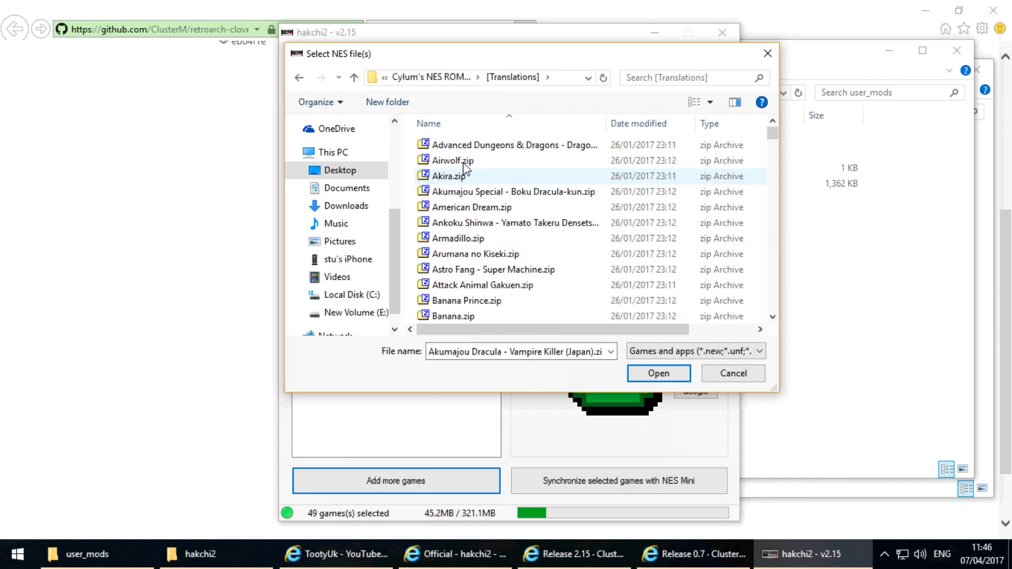
{"action": "left_click", "coordinate": [431, 77]}
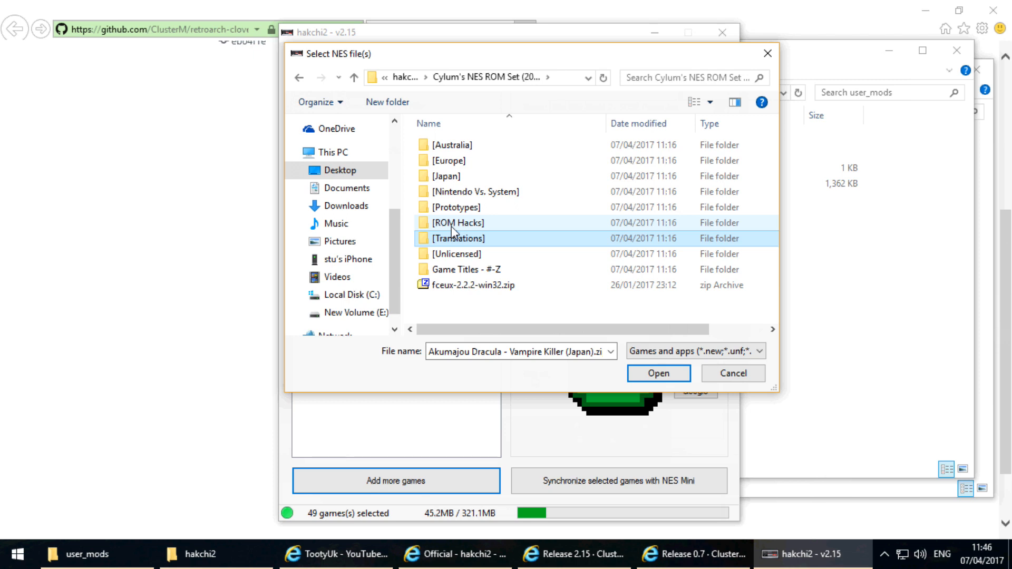
{"action": "double_click", "coordinate": [448, 161]}
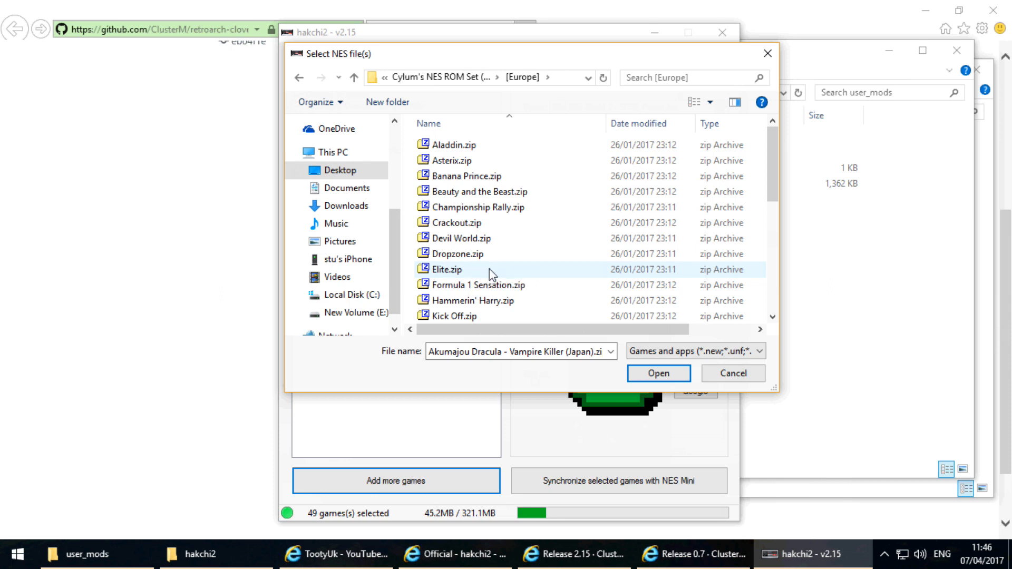
{"action": "scroll", "coordinate": [477, 305], "scroll_direction": "down", "scroll_amount": 2}
{"action": "left_click", "coordinate": [475, 284]}
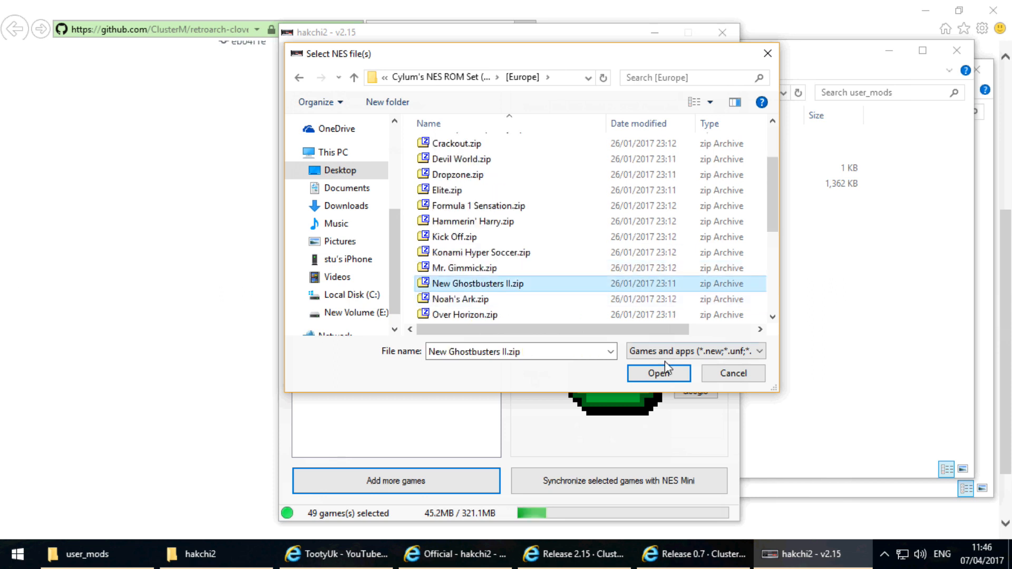
{"action": "left_click", "coordinate": [659, 372]}
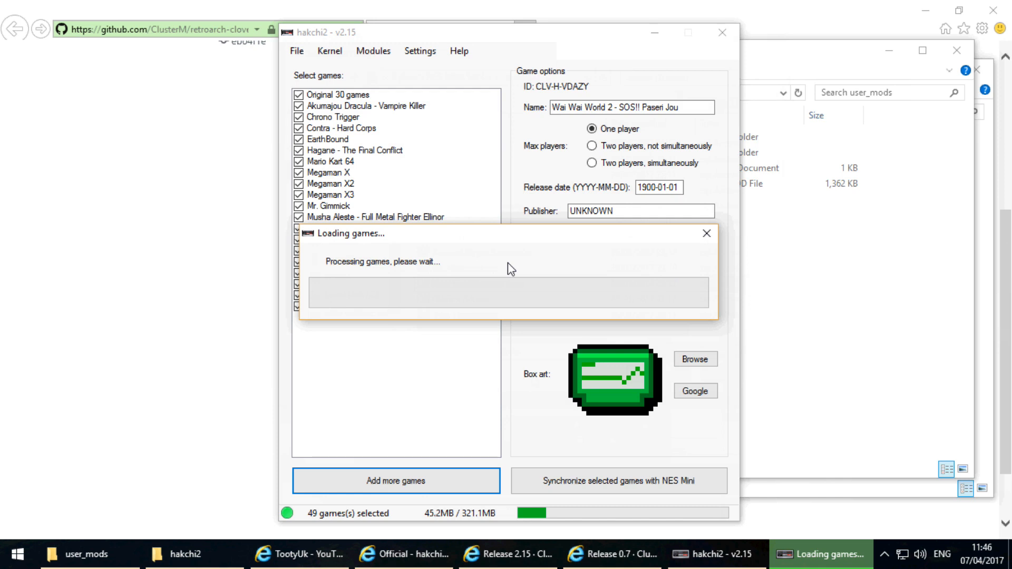
{"action": "left_click", "coordinate": [707, 286]}
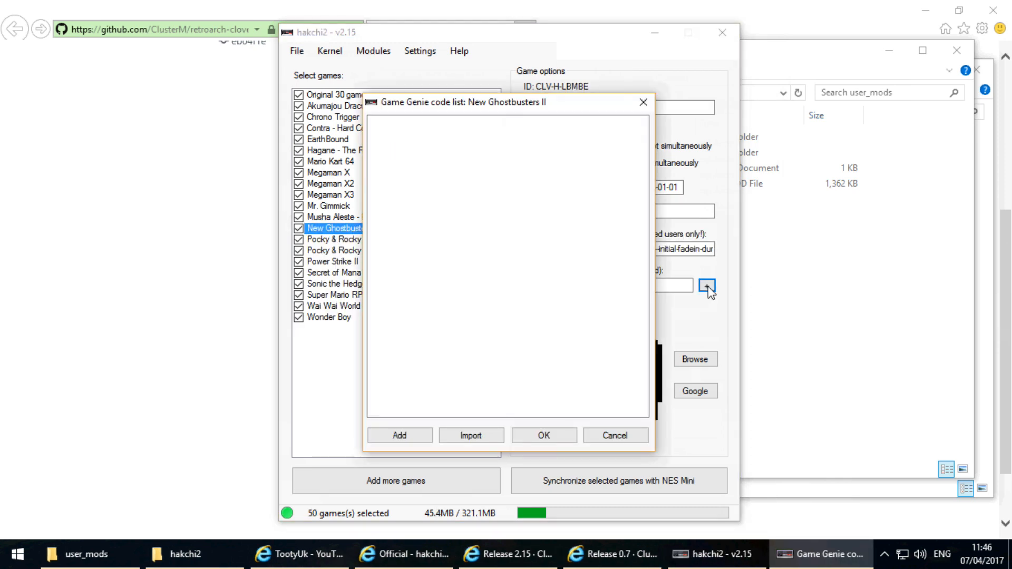
{"action": "left_click", "coordinate": [618, 436]}
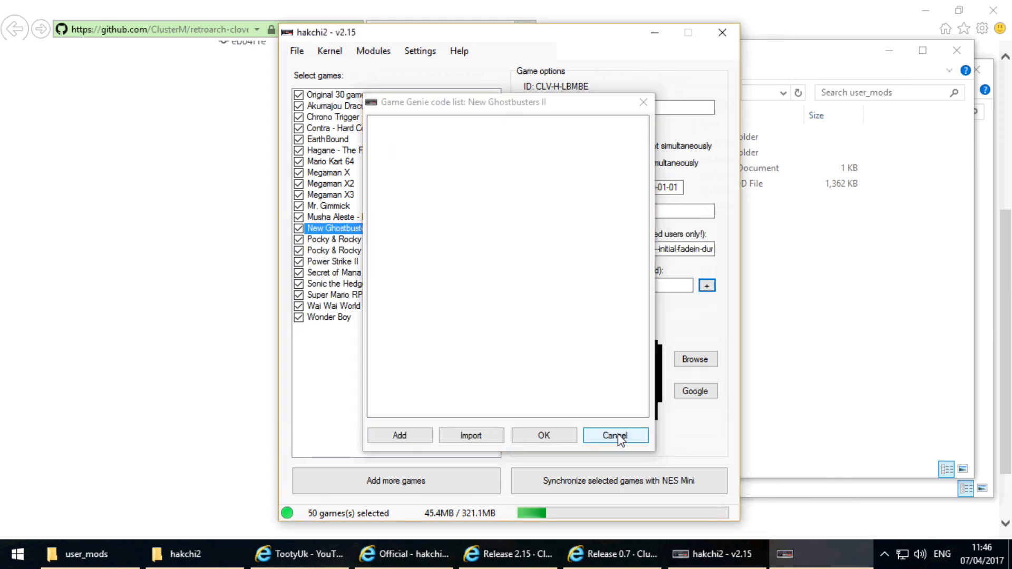
Add the 720 game zip from the Game Titles - #-Z folder of Cylum's NES ROM Set
{"action": "left_click", "coordinate": [426, 486]}
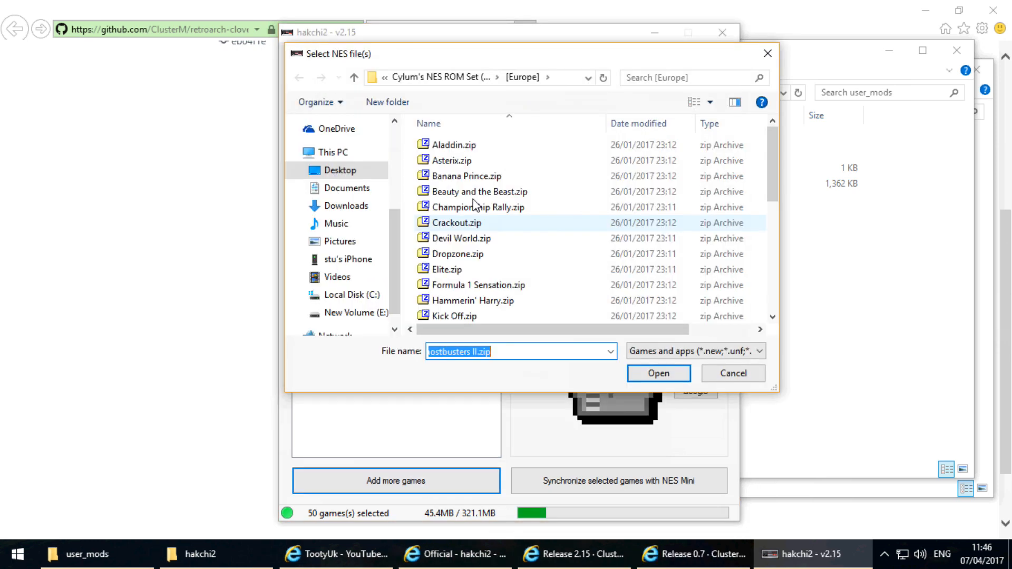
{"action": "key", "text": "alt+Up"}
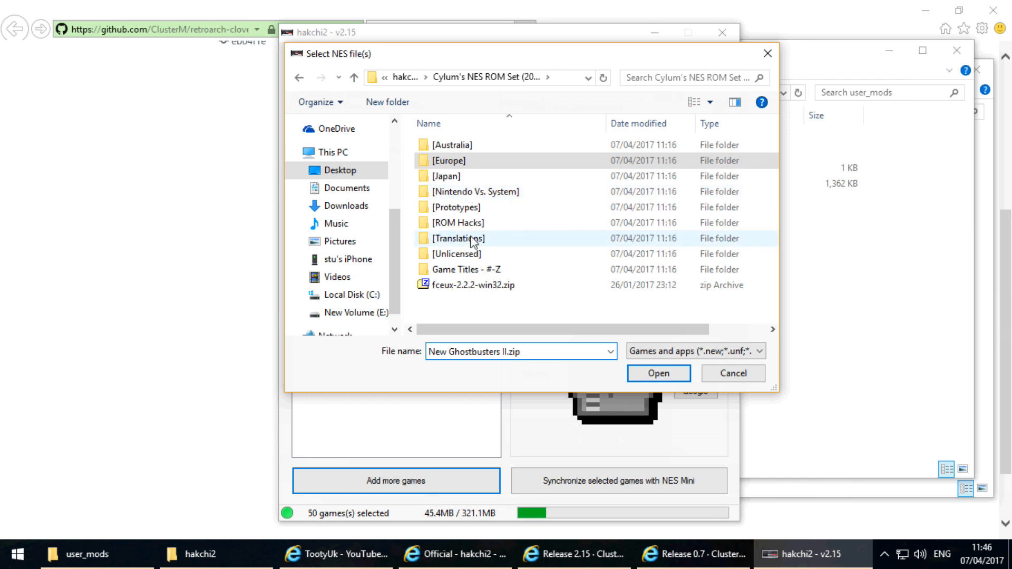
{"action": "double_click", "coordinate": [459, 271]}
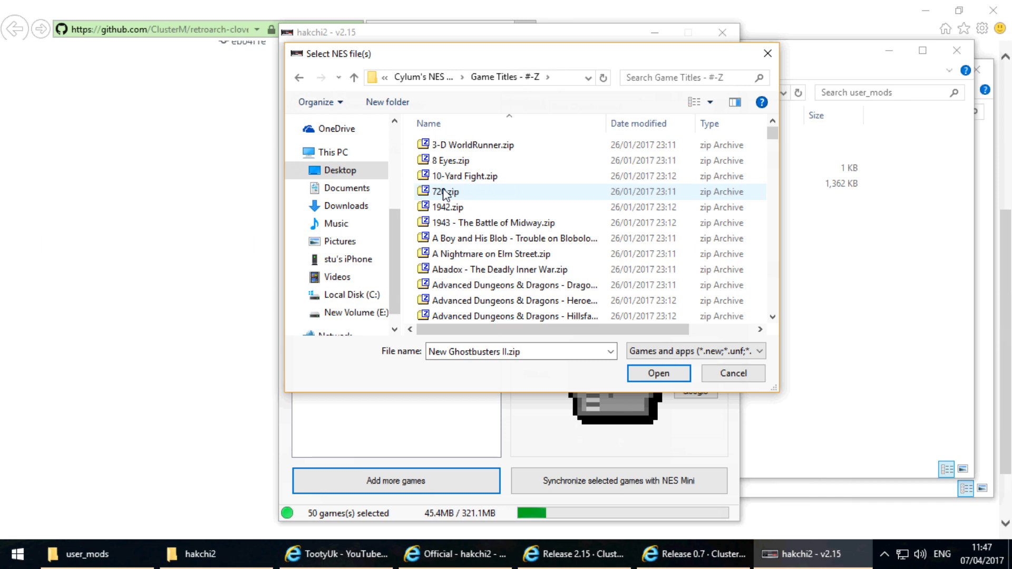
{"action": "double_click", "coordinate": [444, 192]}
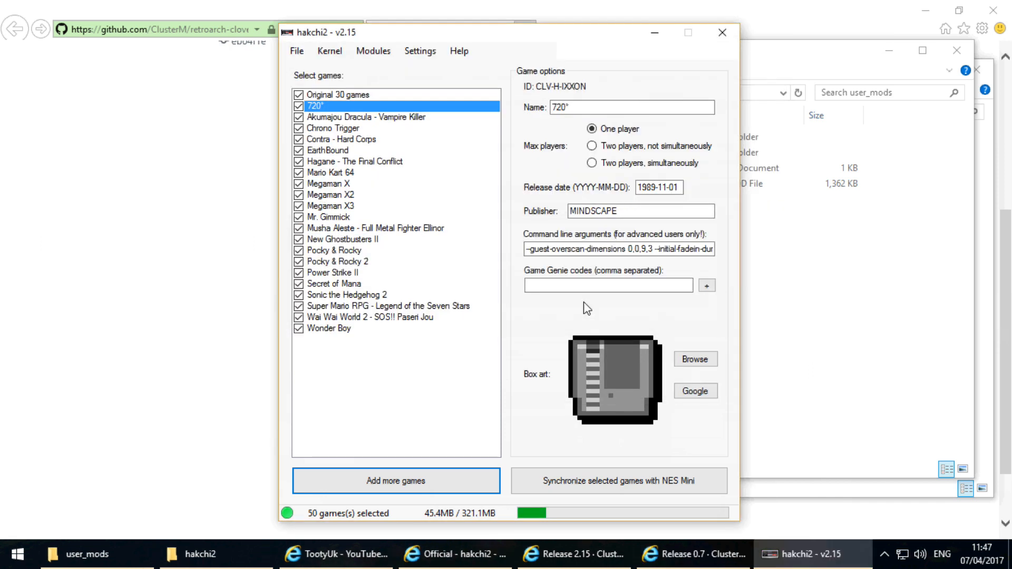
Try out the 6 continues and 9 continues Game Genie codes for 720°, clear both and cancel the code list
{"action": "left_click", "coordinate": [707, 286]}
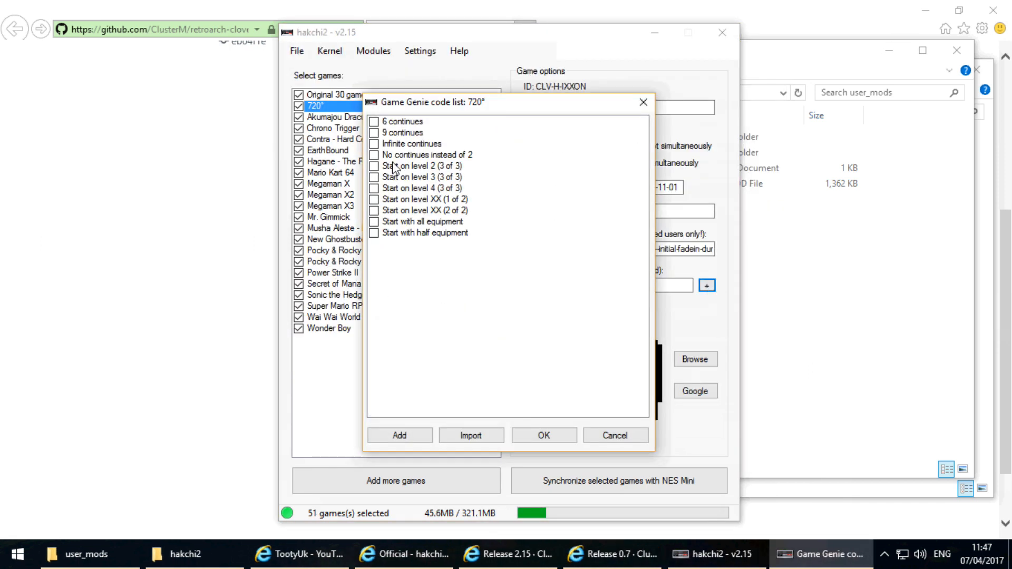
{"action": "left_click", "coordinate": [375, 125]}
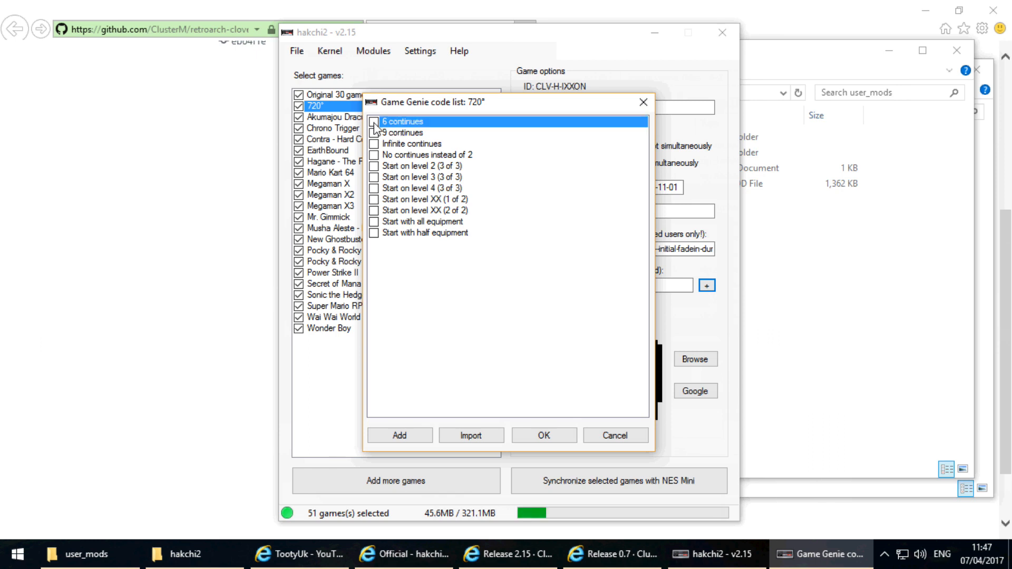
{"action": "left_click", "coordinate": [375, 123]}
{"action": "left_click", "coordinate": [375, 134]}
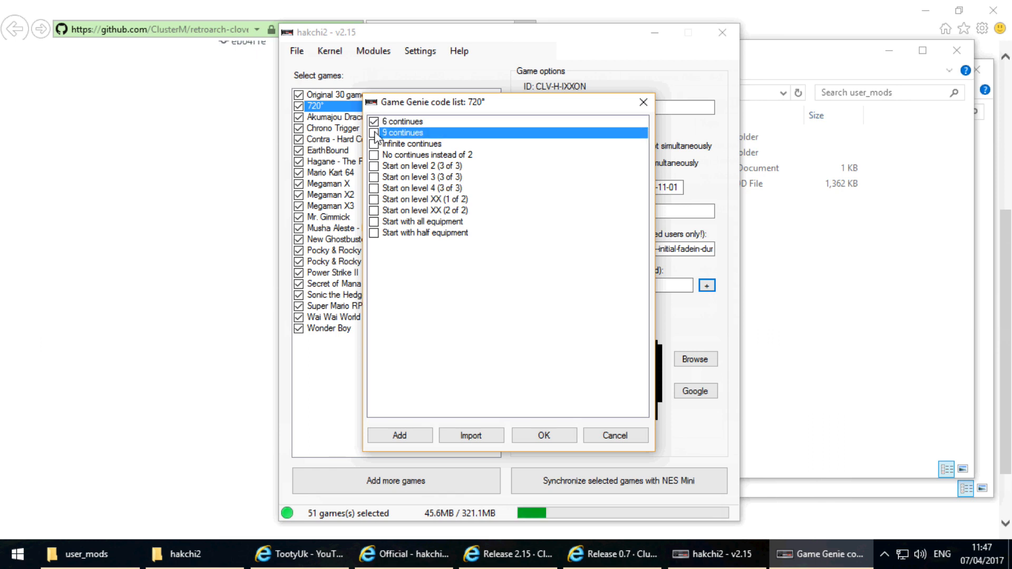
{"action": "left_click", "coordinate": [375, 133]}
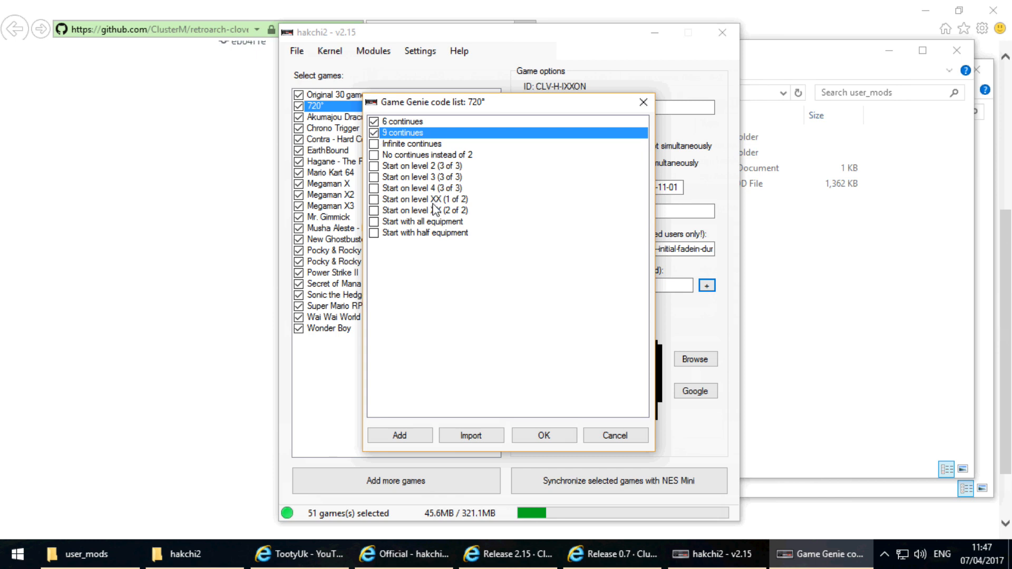
{"action": "left_click", "coordinate": [376, 133]}
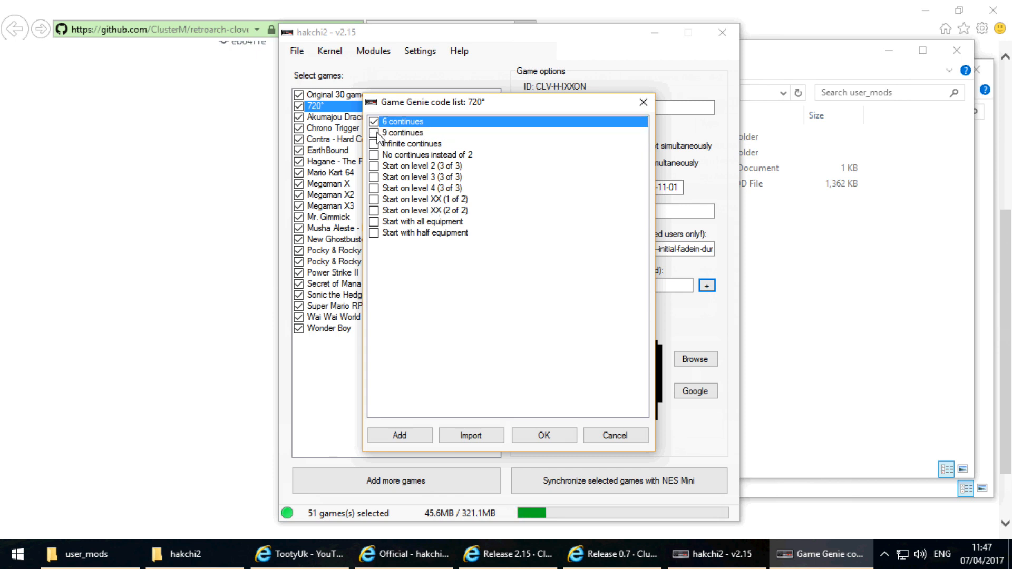
{"action": "left_click", "coordinate": [375, 124]}
{"action": "left_click", "coordinate": [626, 438]}
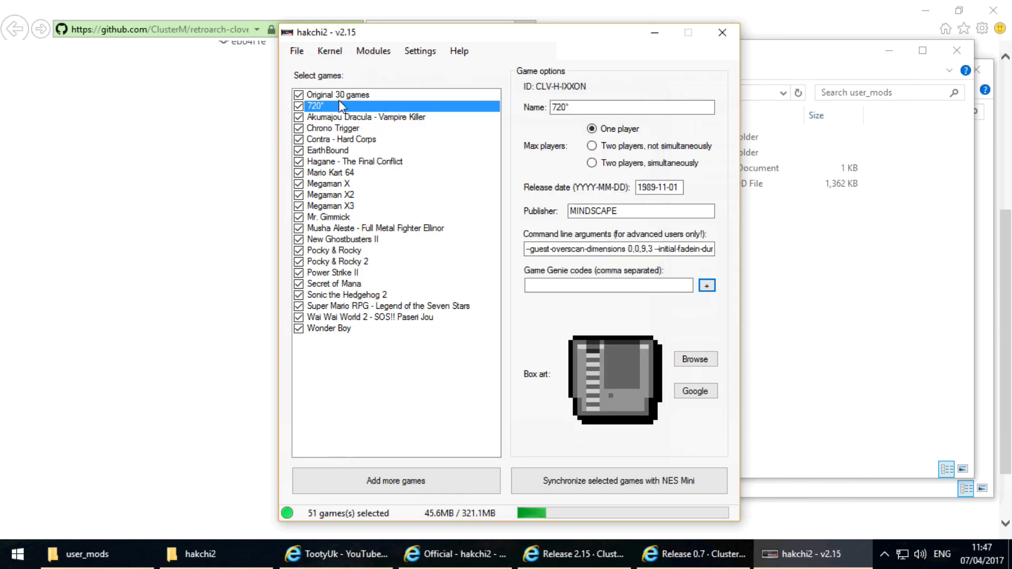
Start synchronizing the selected games and, after trying other automatic structures, arrange the folders as Original games -> Split by first letter
{"action": "left_click", "coordinate": [582, 484]}
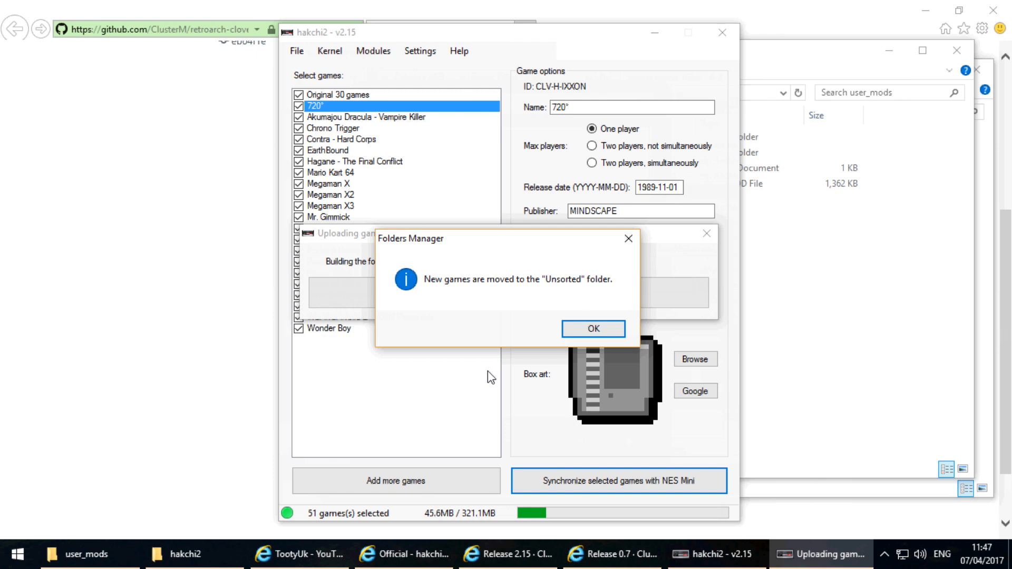
{"action": "left_click", "coordinate": [583, 332]}
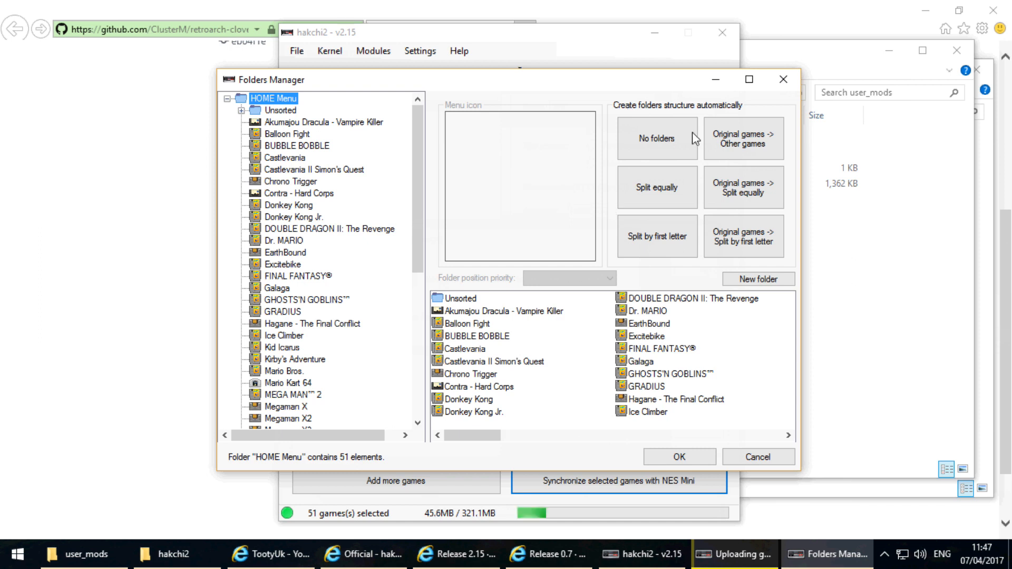
{"action": "left_click", "coordinate": [653, 191]}
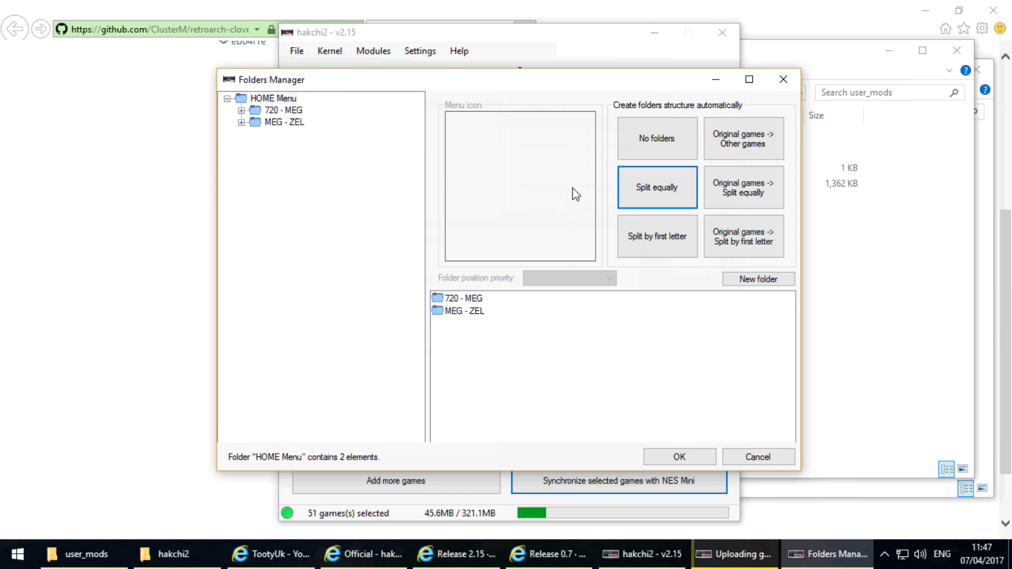
{"action": "left_click", "coordinate": [735, 149]}
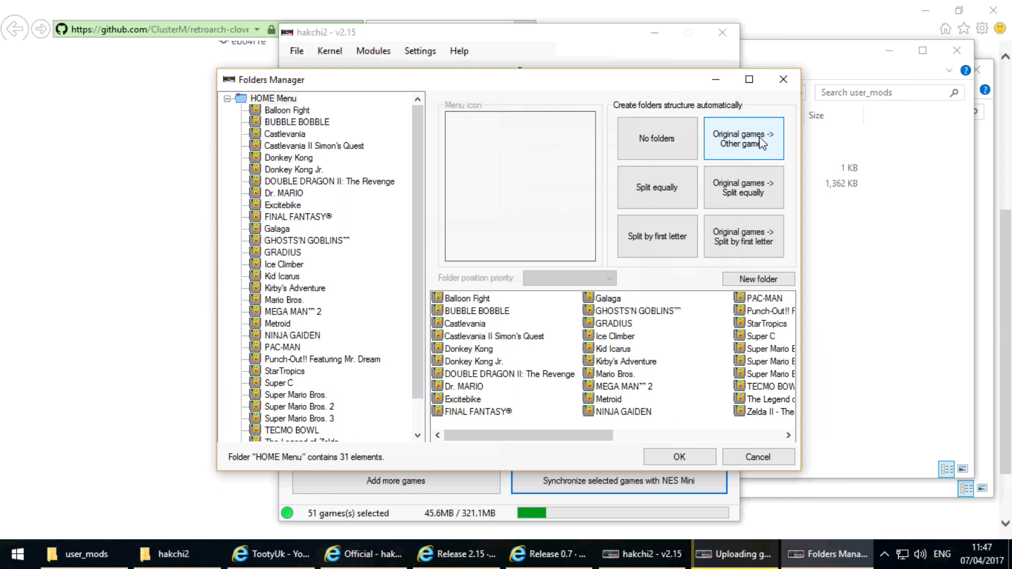
{"action": "left_click", "coordinate": [744, 233]}
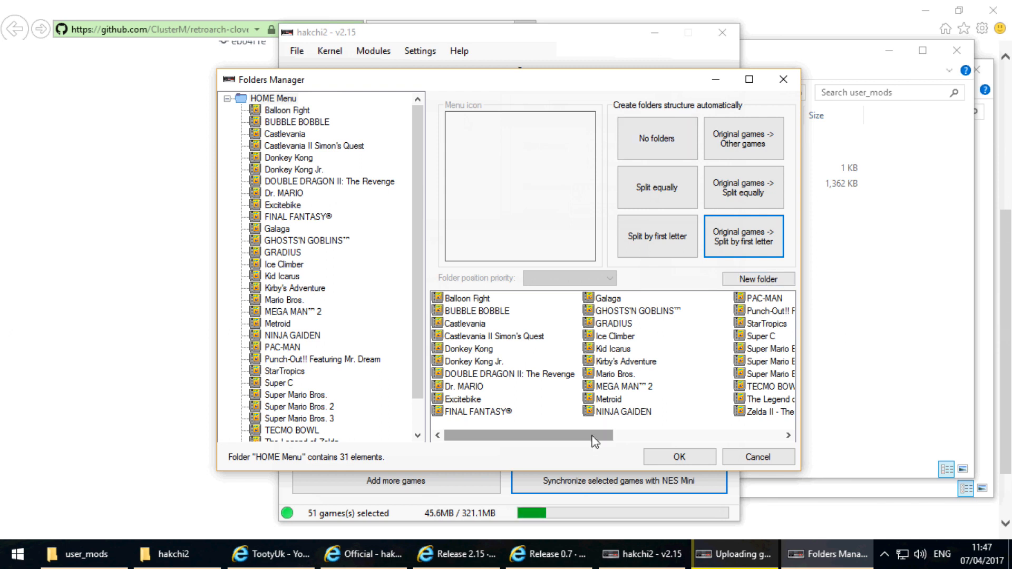
Create a new folder named snes in the HOME Menu
{"action": "left_click_drag", "start_coordinate": [595, 435], "coordinate": [756, 279]}
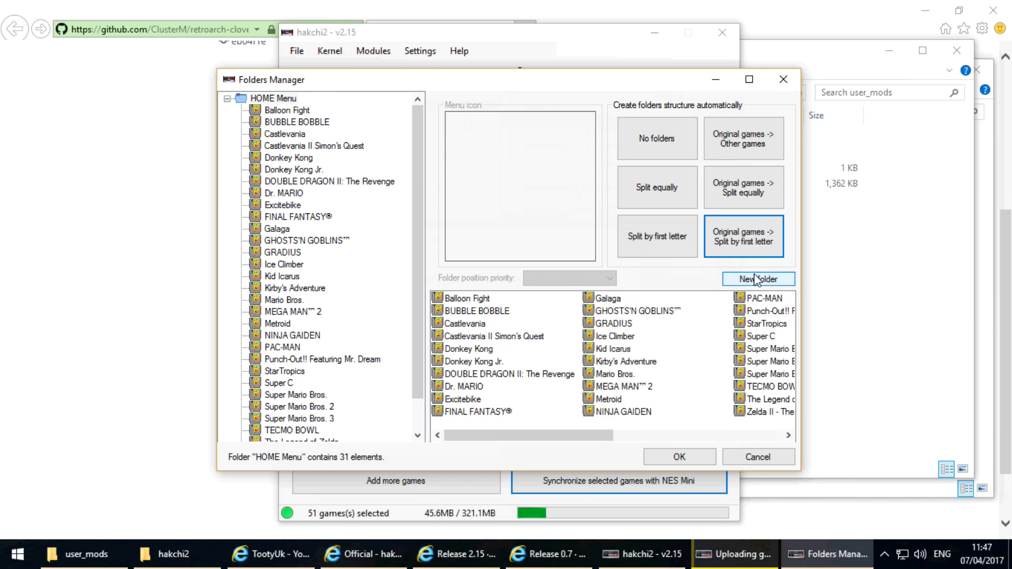
{"action": "left_click", "coordinate": [757, 280]}
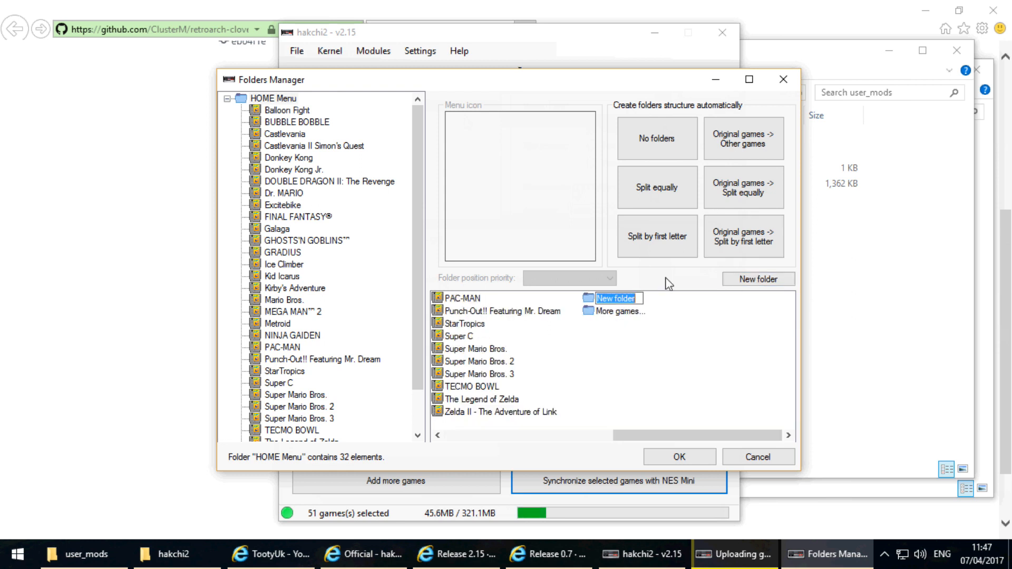
{"action": "type", "text": "sn"}
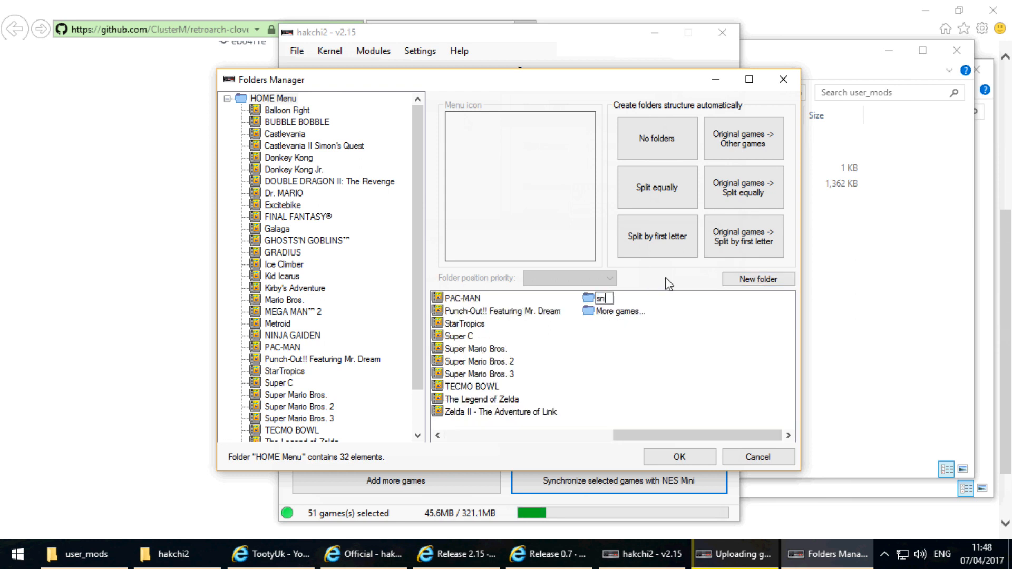
{"action": "type", "text": "es"}
{"action": "left_click", "coordinate": [674, 314]}
{"action": "left_click_drag", "start_coordinate": [417, 269], "coordinate": [417, 310]}
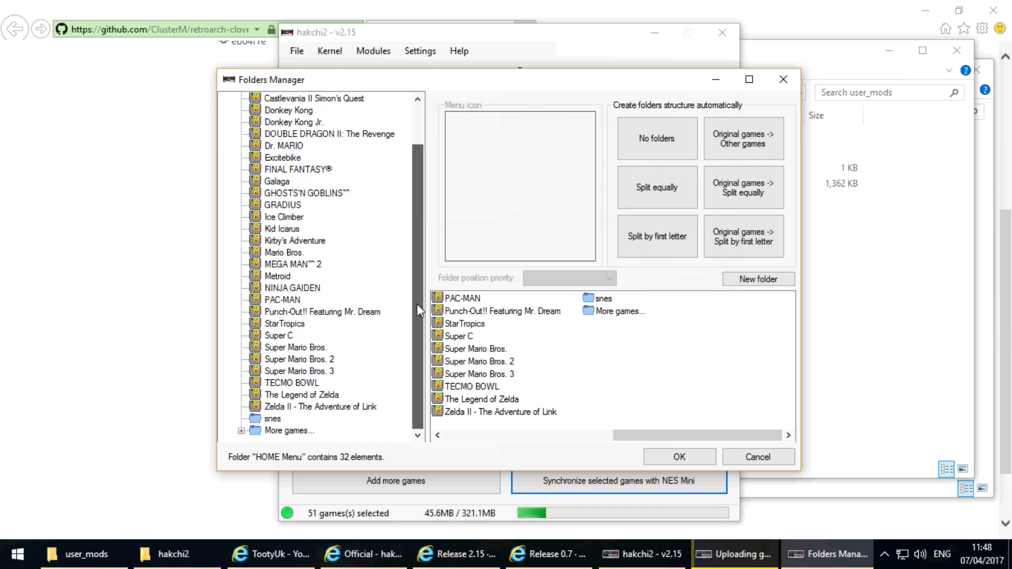
Open the snes folder, preview the snes_eu_jp and snes_usa icons for it, and leave the icon selection without applying one
{"action": "double_click", "coordinate": [602, 300]}
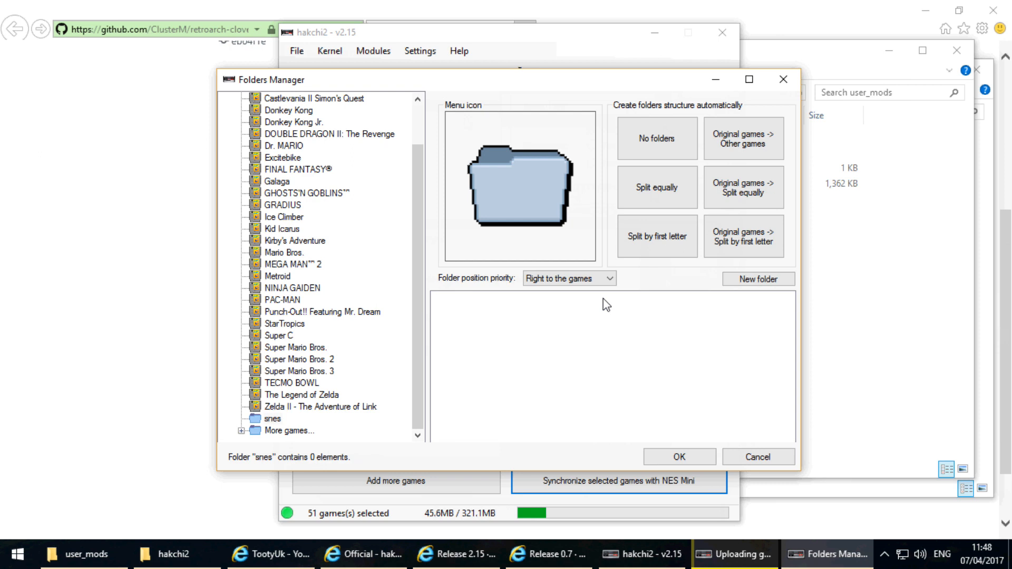
{"action": "left_click", "coordinate": [533, 186]}
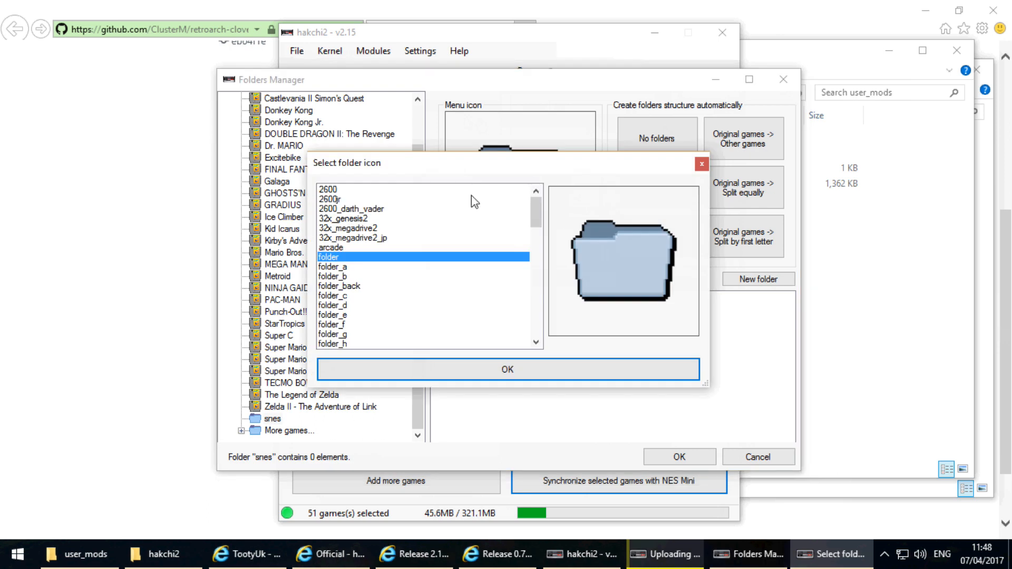
{"action": "left_click_drag", "start_coordinate": [536, 213], "coordinate": [545, 323]}
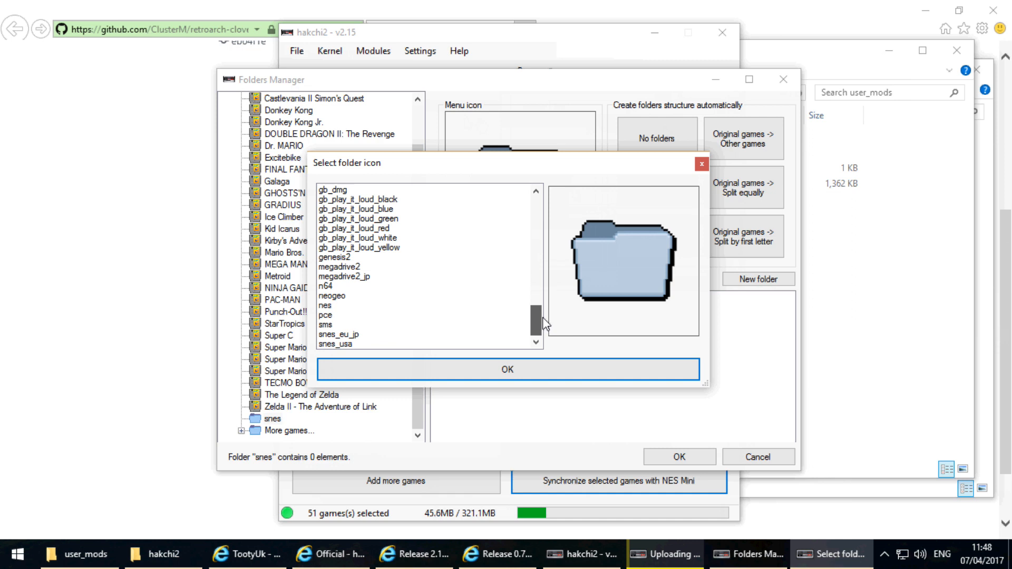
{"action": "left_click", "coordinate": [337, 335]}
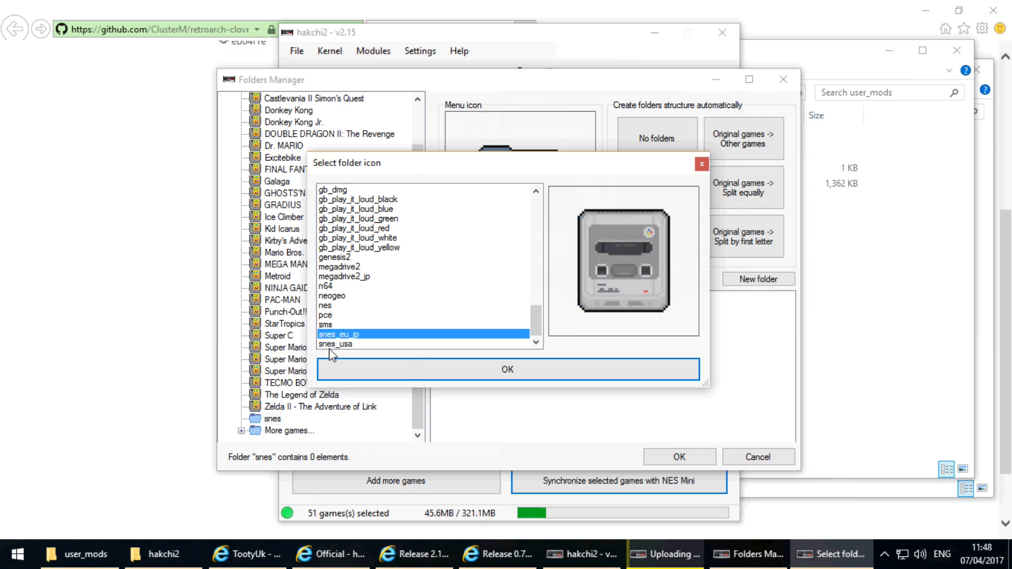
{"action": "left_click", "coordinate": [332, 345]}
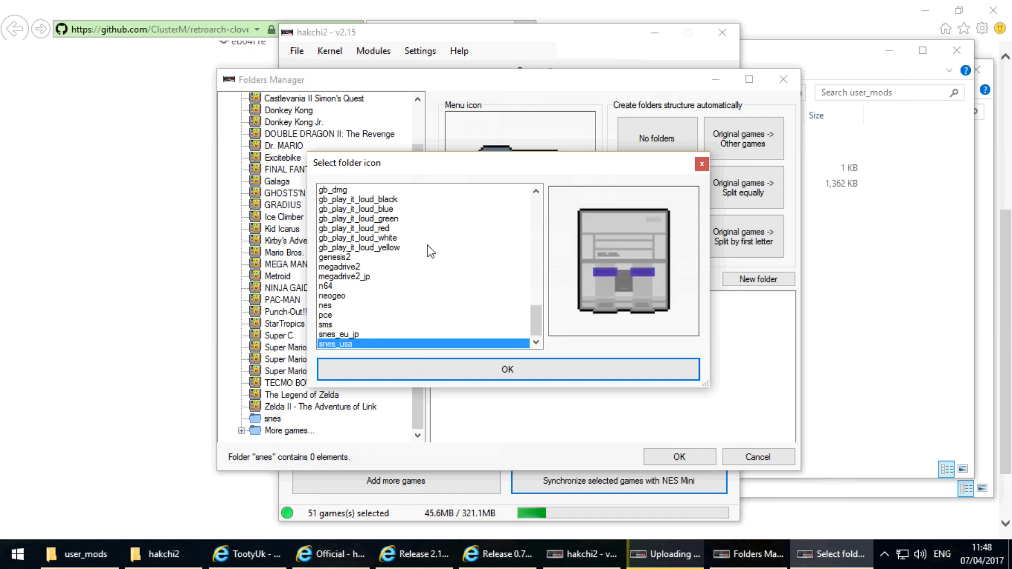
{"action": "left_click", "coordinate": [702, 166]}
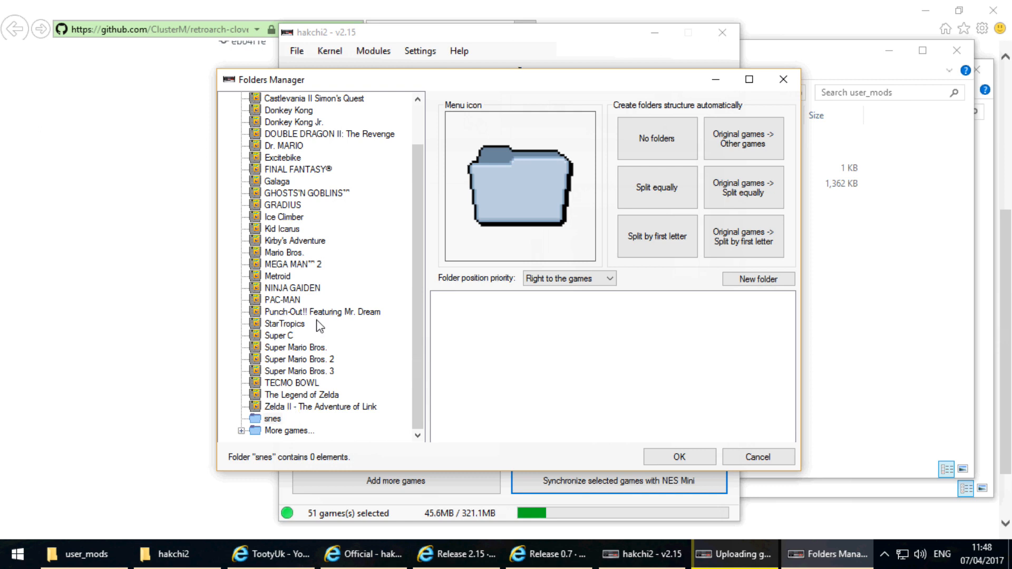
Select the snes folder, expand the #, A and C folders under More games, and move Chrono Trigger into snes
{"action": "left_click", "coordinate": [299, 265]}
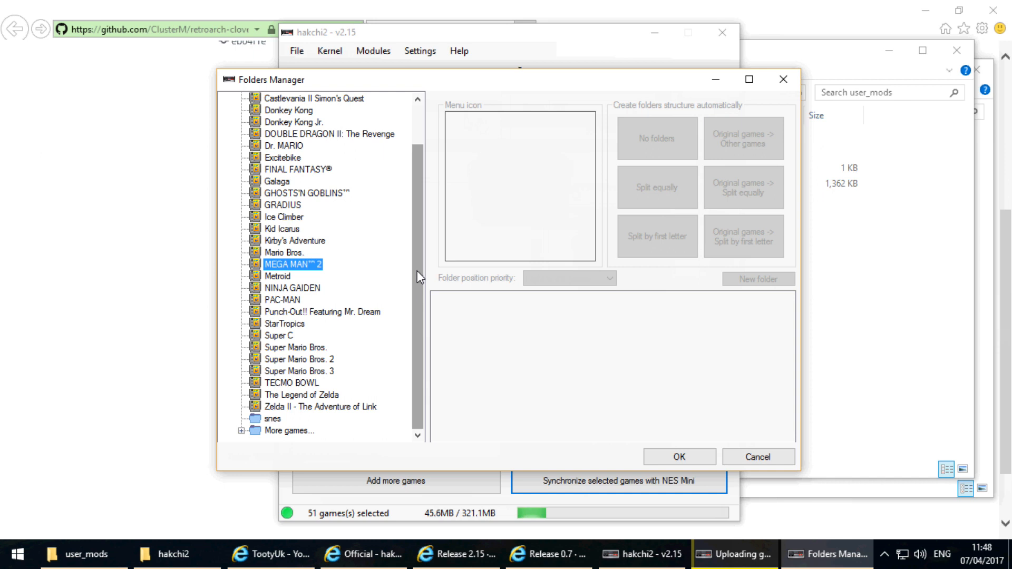
{"action": "left_click", "coordinate": [272, 419]}
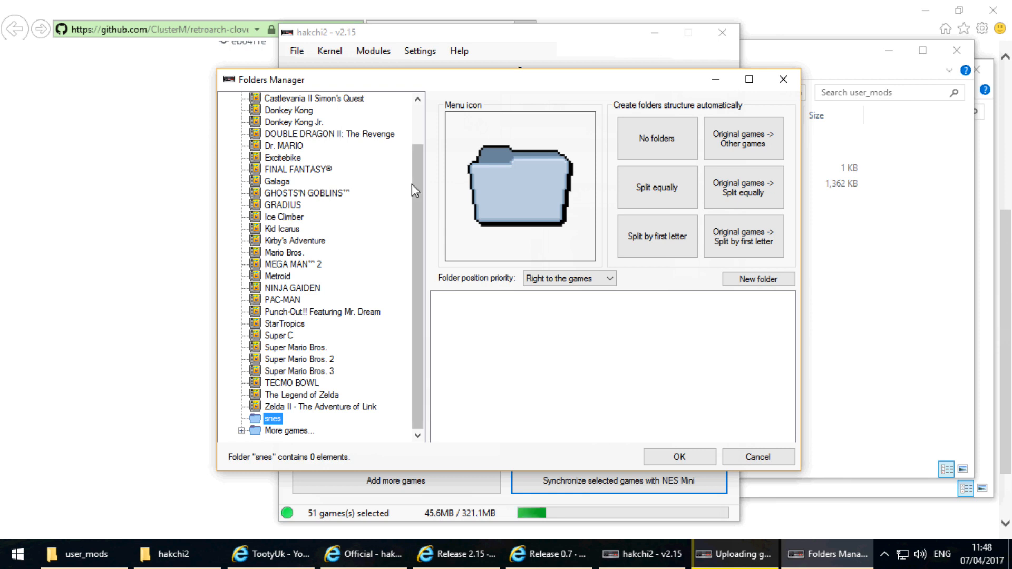
{"action": "left_click_drag", "start_coordinate": [412, 185], "coordinate": [423, 135]}
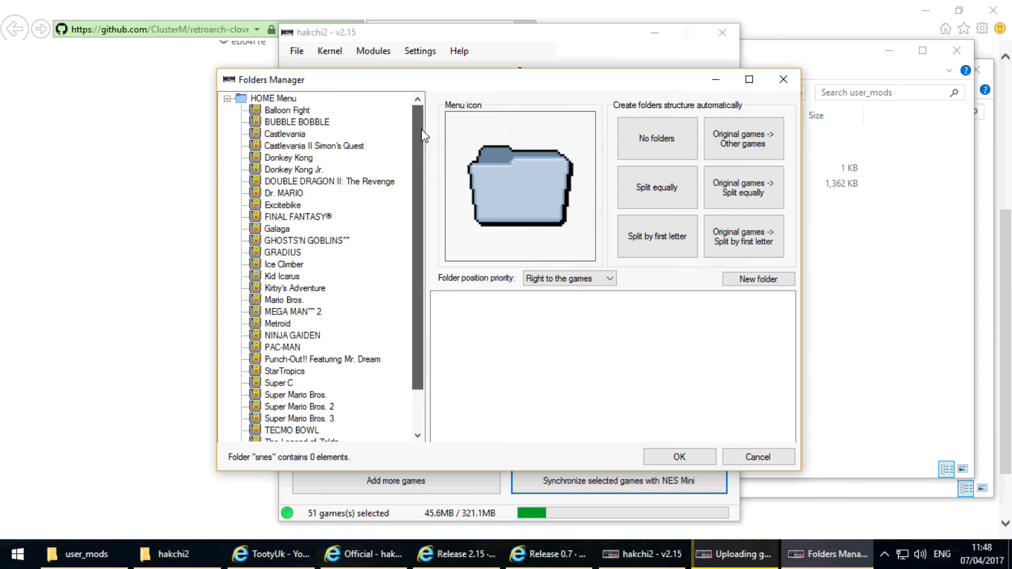
{"action": "left_click_drag", "start_coordinate": [424, 136], "coordinate": [428, 244]}
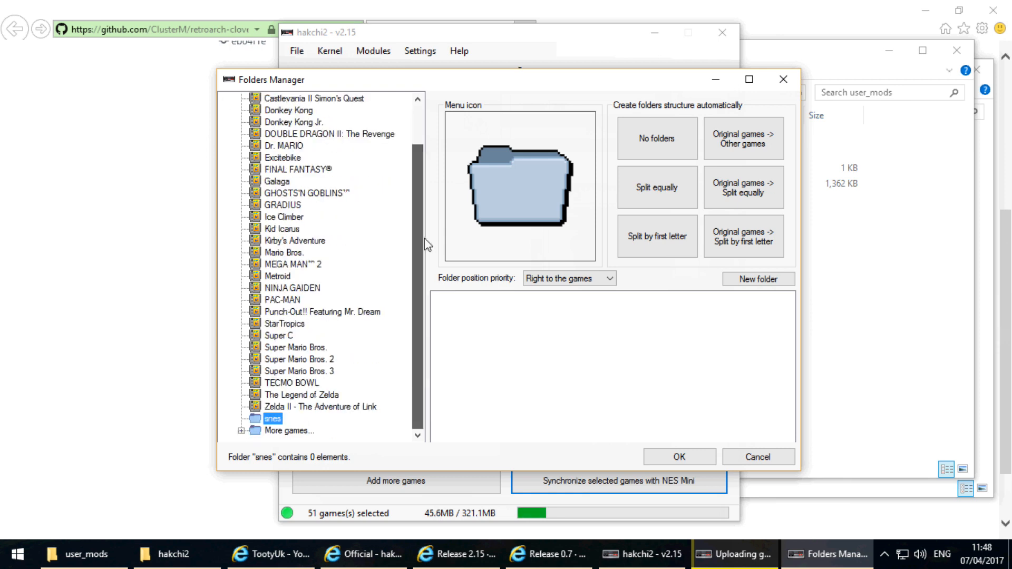
{"action": "left_click", "coordinate": [241, 431]}
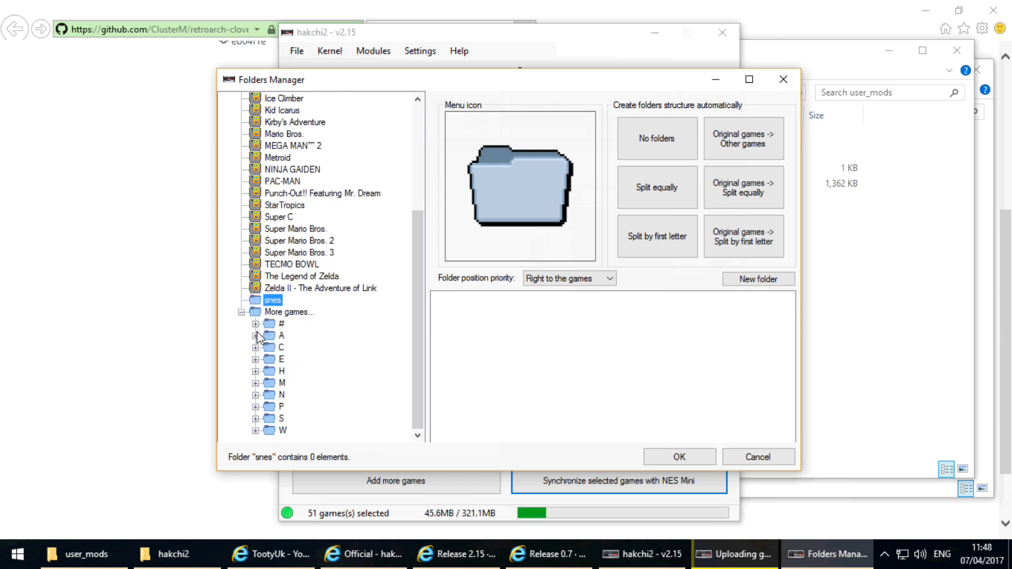
{"action": "left_click", "coordinate": [256, 324]}
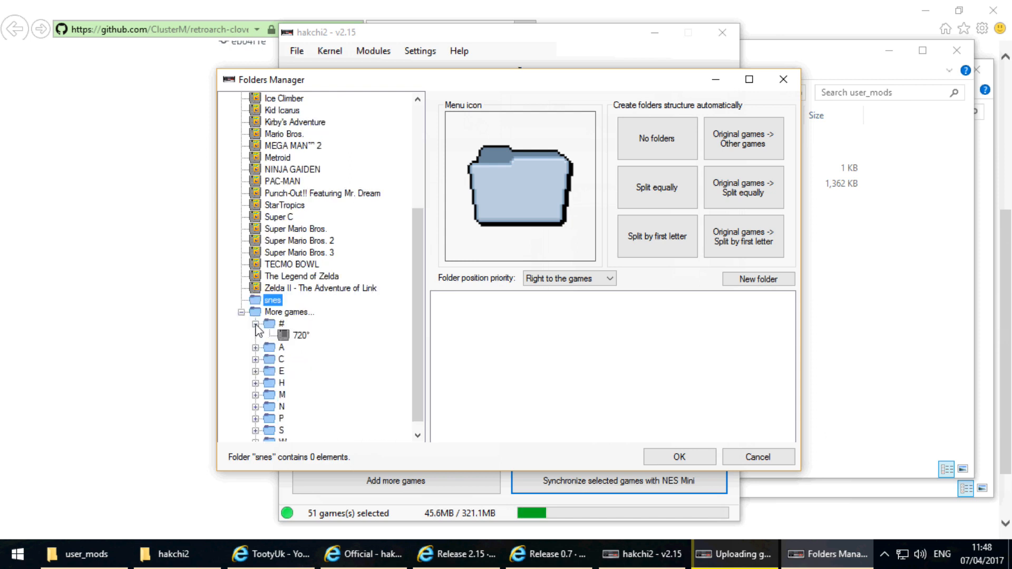
{"action": "left_click", "coordinate": [255, 347]}
{"action": "left_click", "coordinate": [255, 372]}
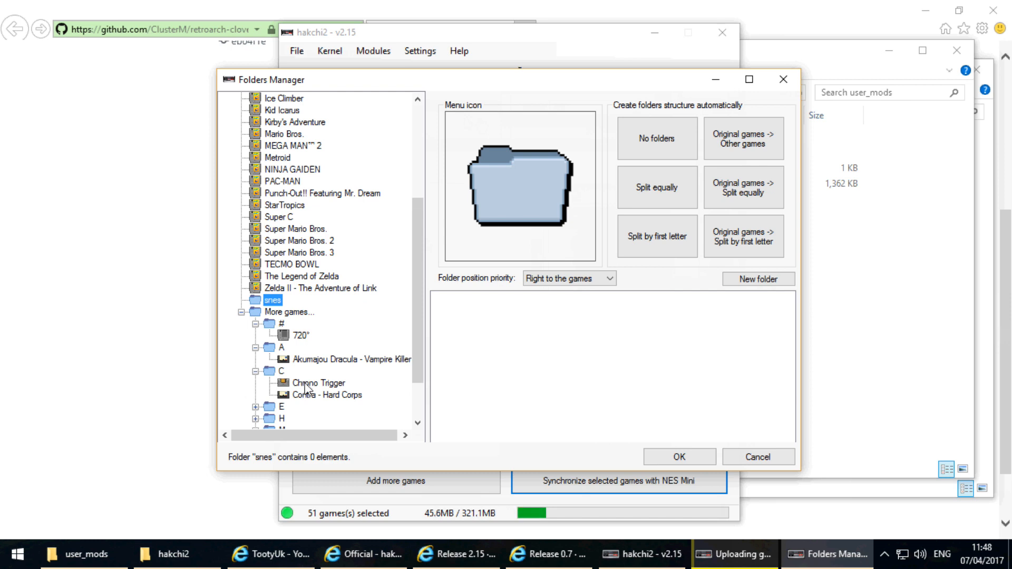
{"action": "left_click_drag", "start_coordinate": [306, 385], "coordinate": [465, 348]}
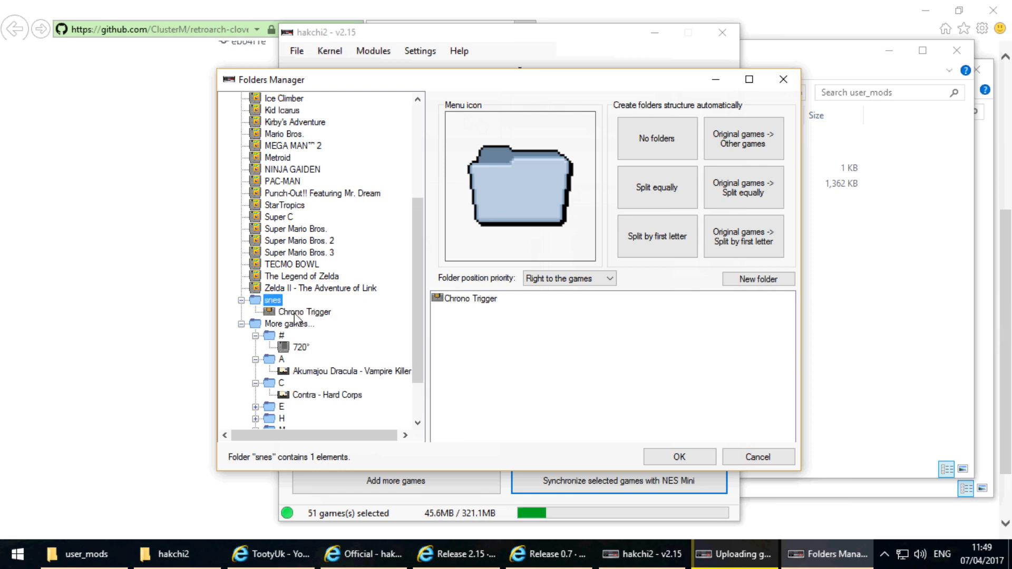
Move EarthBound and Hagane - The Final Conflict from the E and H folders into the snes folder
{"action": "scroll", "coordinate": [418, 315], "scroll_direction": "down", "scroll_amount": 1}
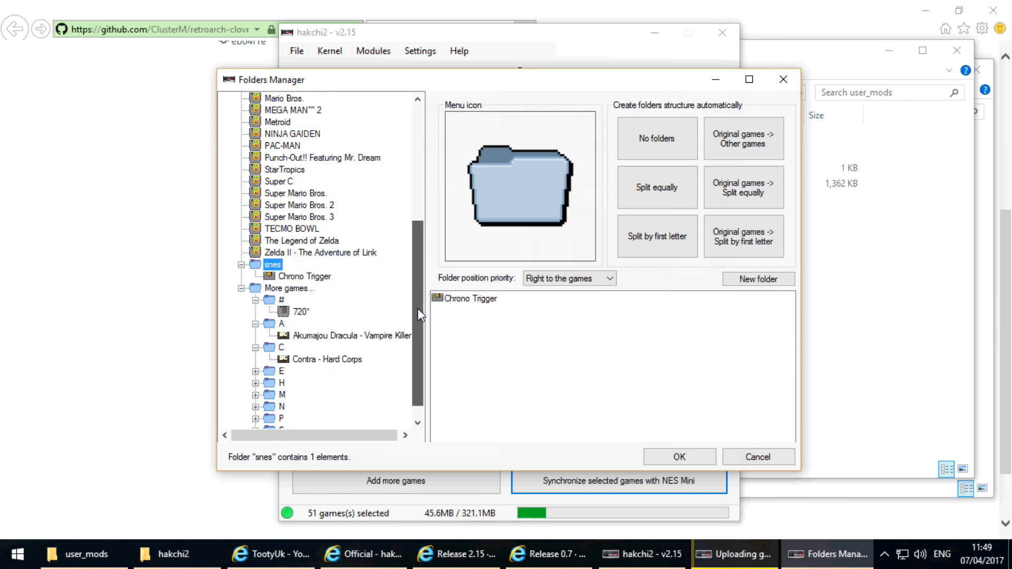
{"action": "scroll", "coordinate": [337, 327], "scroll_direction": "down", "scroll_amount": 1}
{"action": "left_click", "coordinate": [256, 348]}
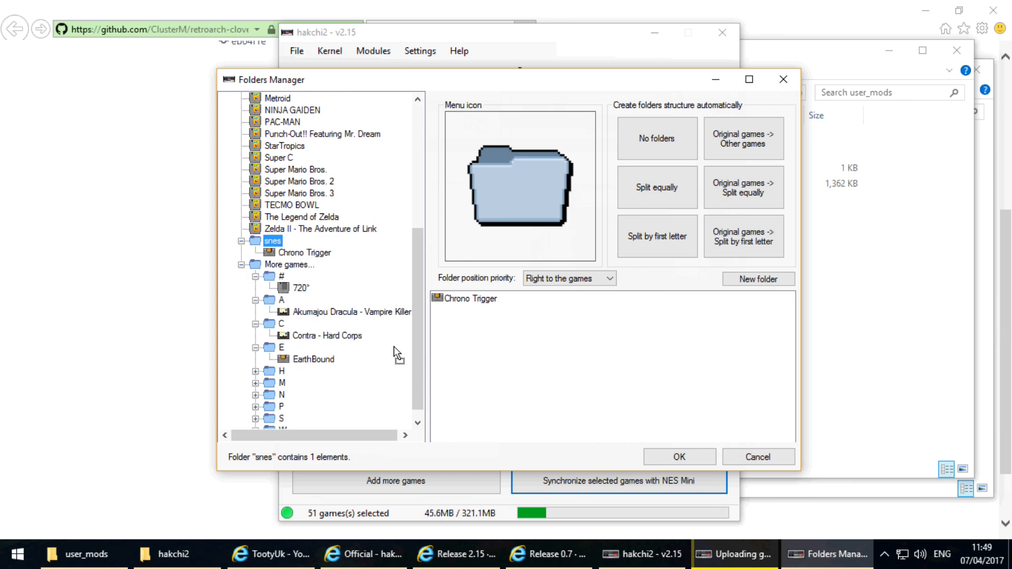
{"action": "left_click_drag", "start_coordinate": [393, 347], "coordinate": [464, 312]}
{"action": "left_click", "coordinate": [256, 371]}
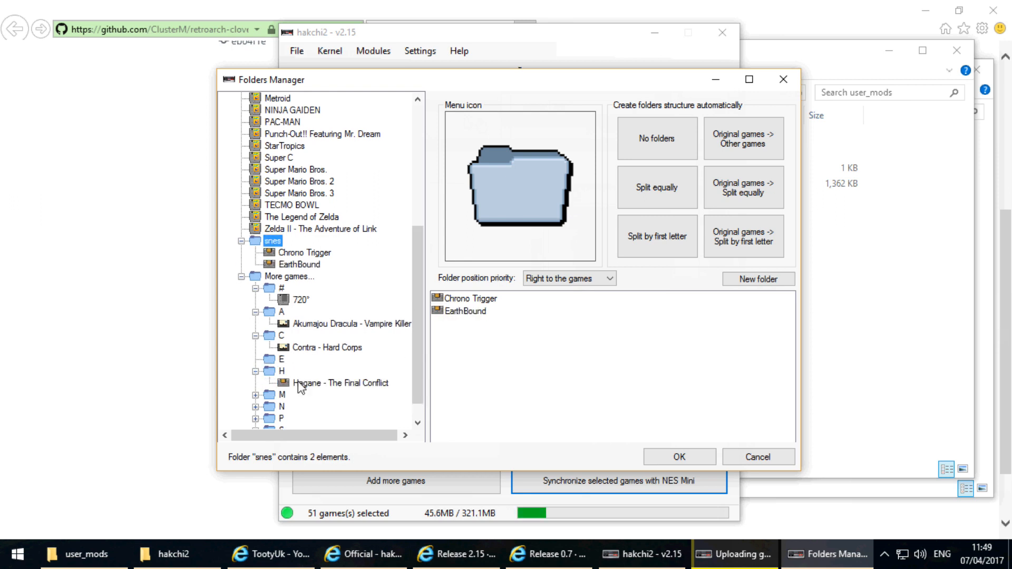
{"action": "left_click_drag", "start_coordinate": [299, 384], "coordinate": [478, 339]}
Move Megaman X2 and Megaman X3 from the M folder into the snes folder
{"action": "left_click", "coordinate": [256, 395]}
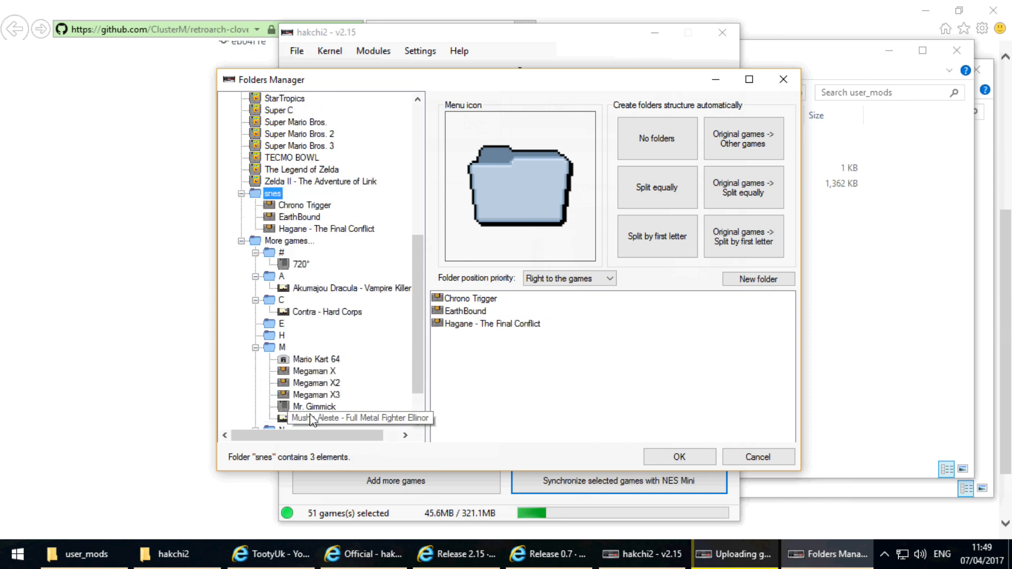
{"action": "left_click_drag", "start_coordinate": [311, 420], "coordinate": [480, 355]}
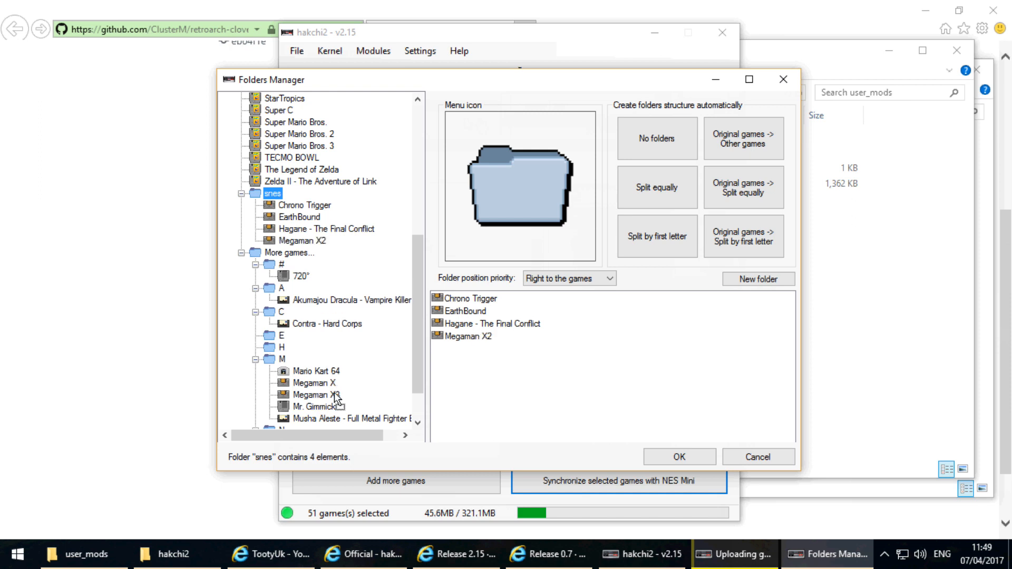
{"action": "left_click_drag", "start_coordinate": [335, 400], "coordinate": [467, 349]}
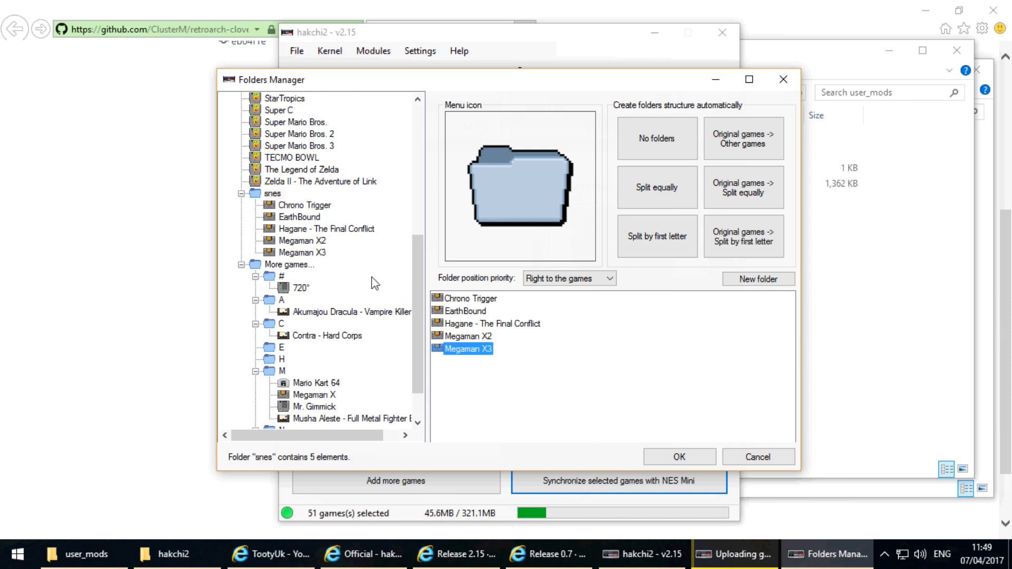
Create a new folder named n64 in the HOME Menu
{"action": "left_click_drag", "start_coordinate": [412, 251], "coordinate": [413, 135]}
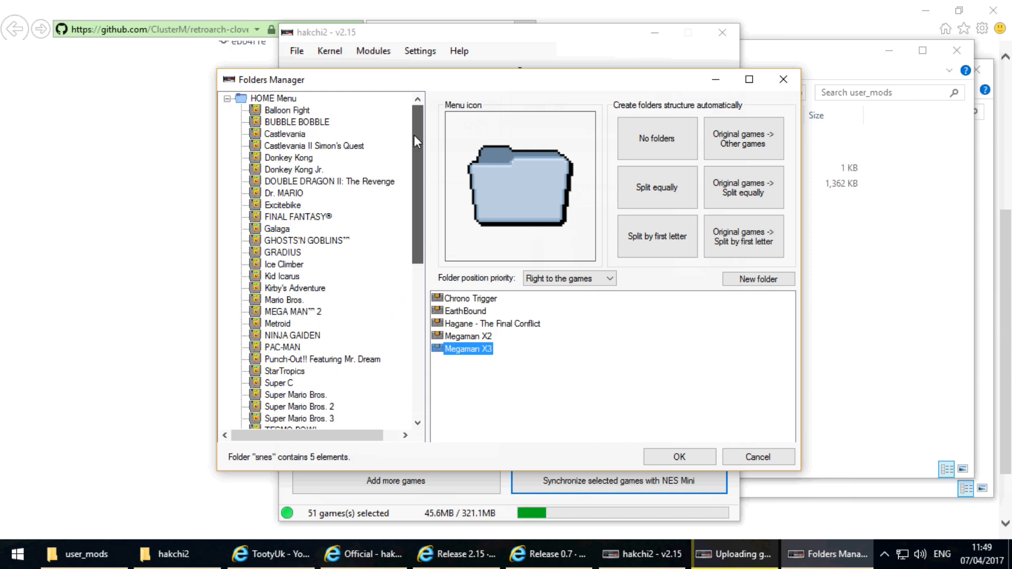
{"action": "left_click", "coordinate": [270, 99]}
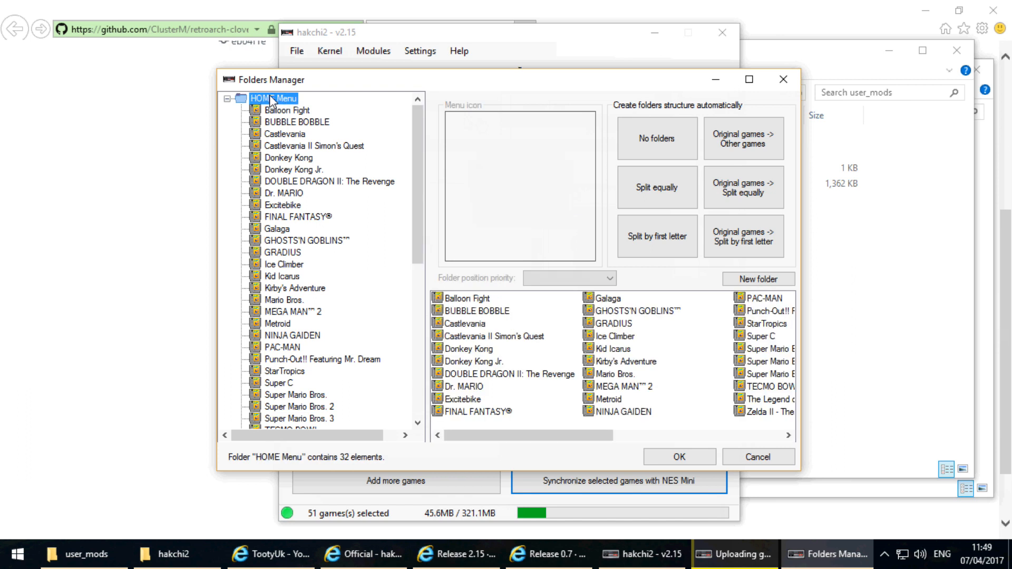
{"action": "left_click", "coordinate": [771, 280]}
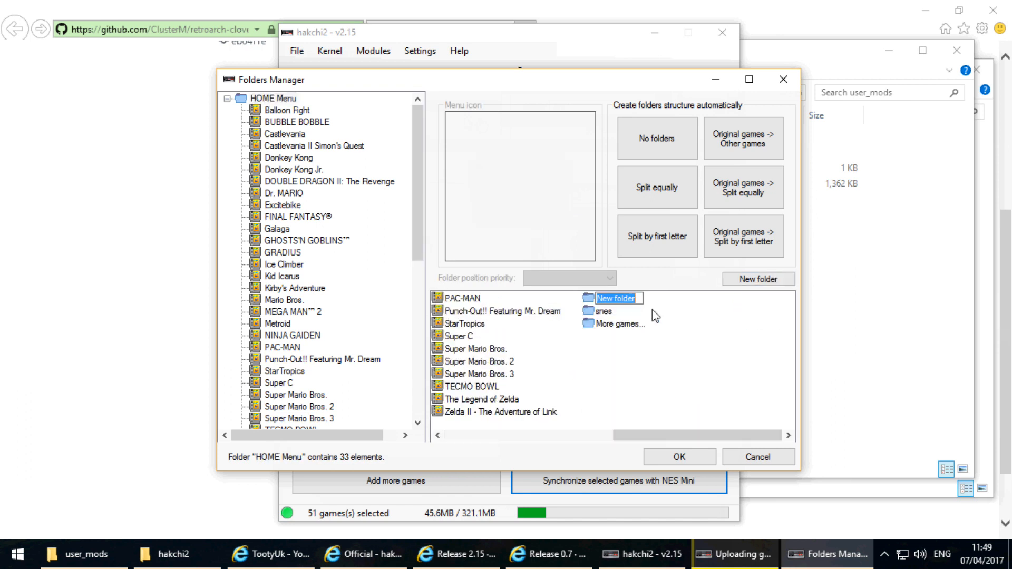
{"action": "type", "text": "n"}
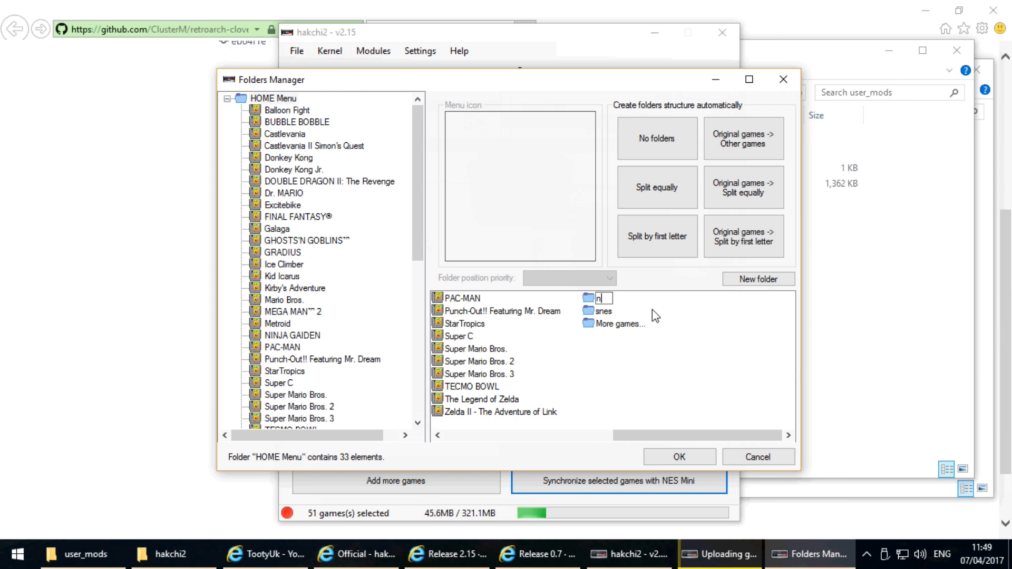
{"action": "type", "text": "64"}
{"action": "left_click", "coordinate": [417, 237]}
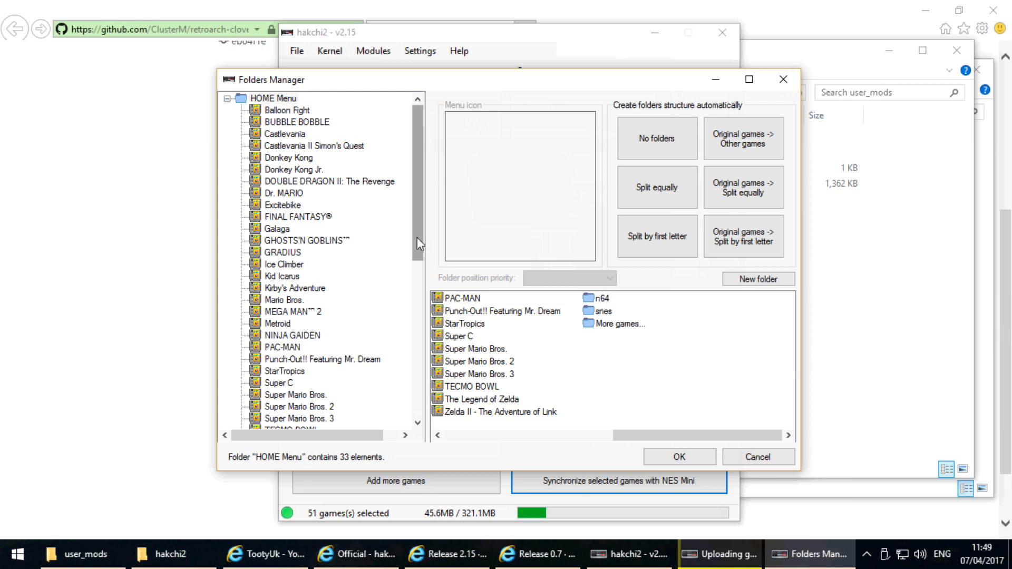
Move Mario Kart 64 from the M folder into the n64 folder and open n64
{"action": "left_click_drag", "start_coordinate": [416, 240], "coordinate": [432, 224]}
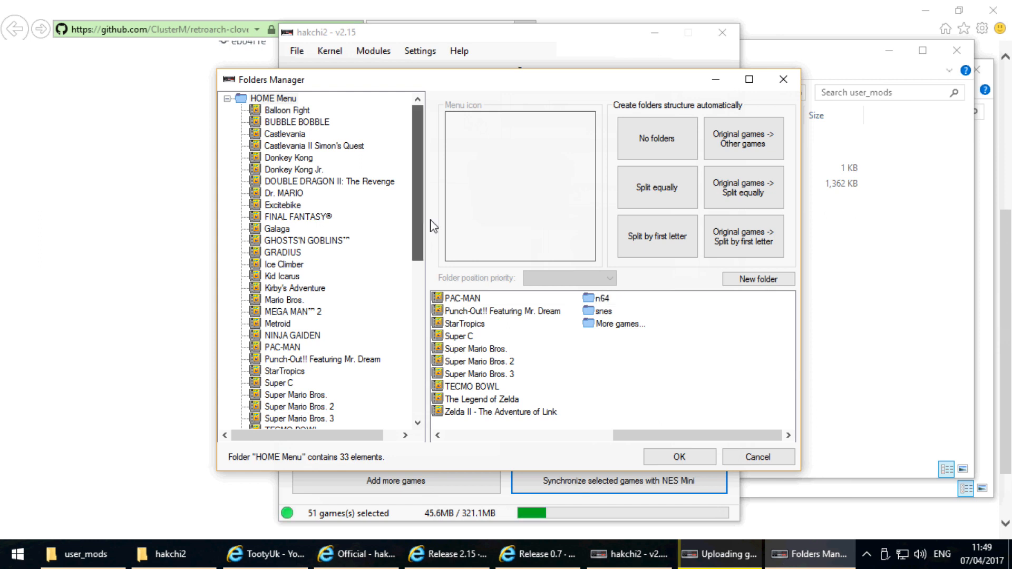
{"action": "left_click_drag", "start_coordinate": [417, 196], "coordinate": [418, 343]}
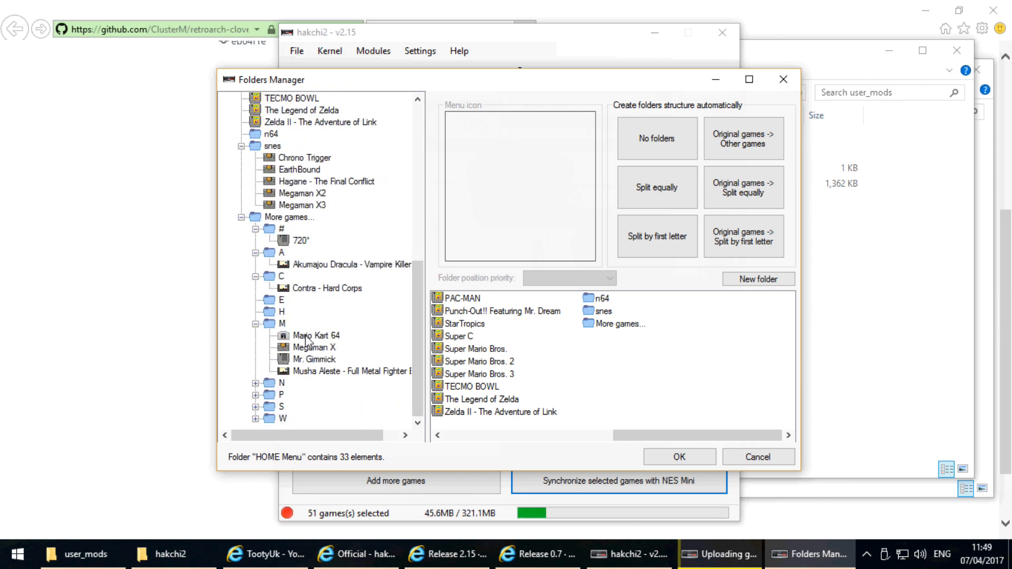
{"action": "left_click_drag", "start_coordinate": [604, 302], "coordinate": [607, 305]}
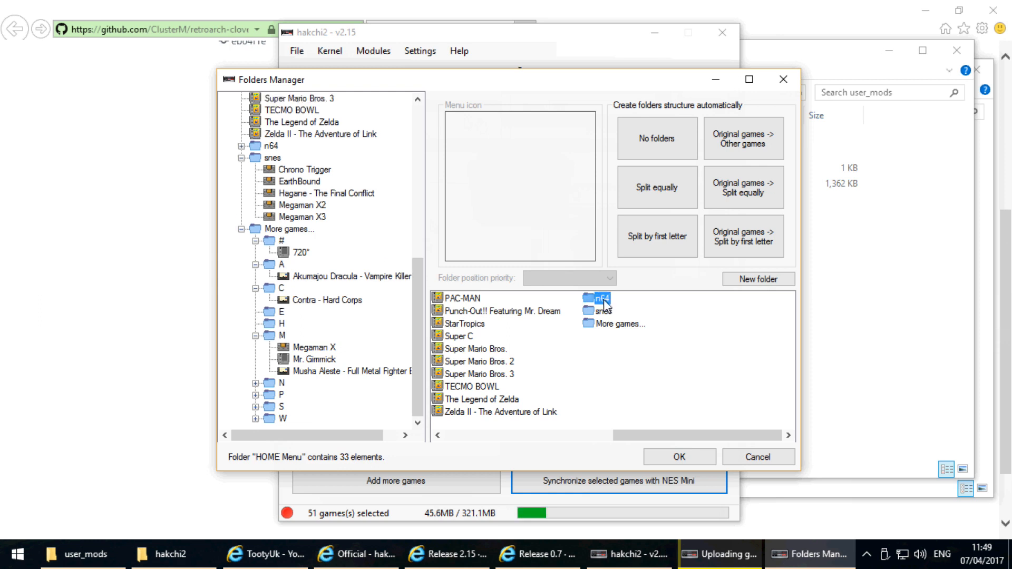
{"action": "double_click", "coordinate": [602, 300]}
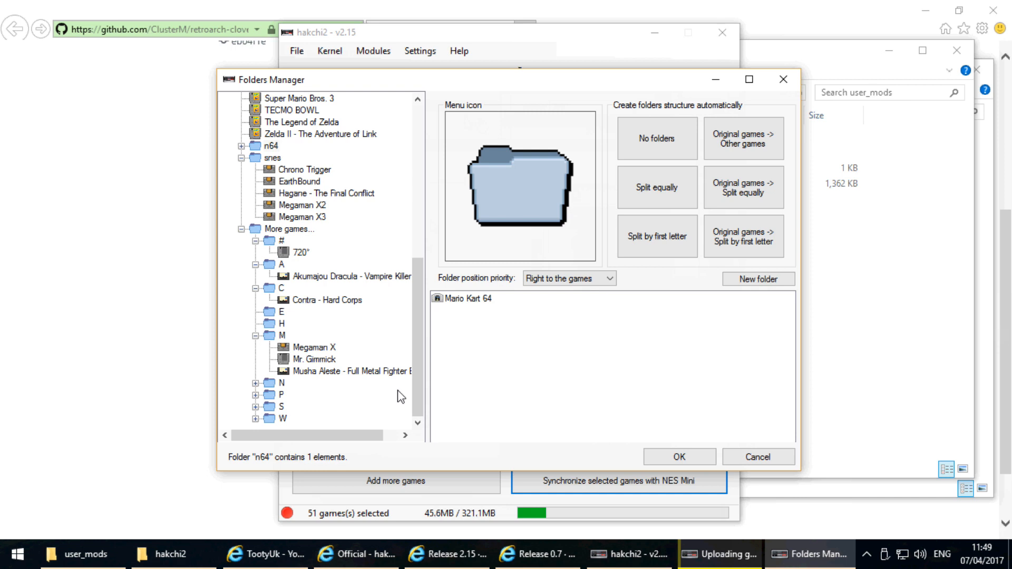
Collapse the M, More games and snes folders, accept the folder structure to synchronize the games, and dismiss the completion message
{"action": "left_click", "coordinate": [255, 336]}
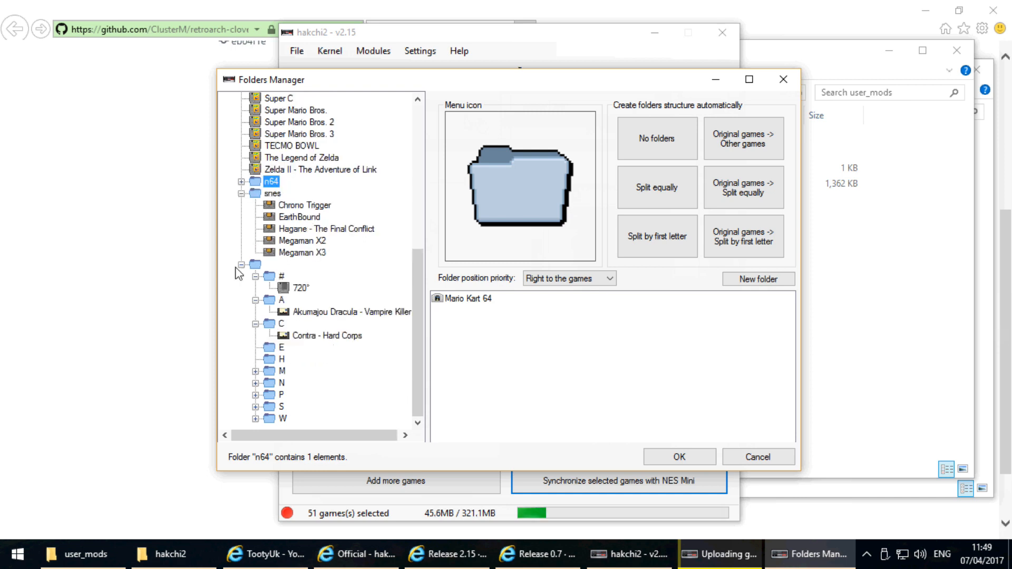
{"action": "left_click", "coordinate": [241, 265]}
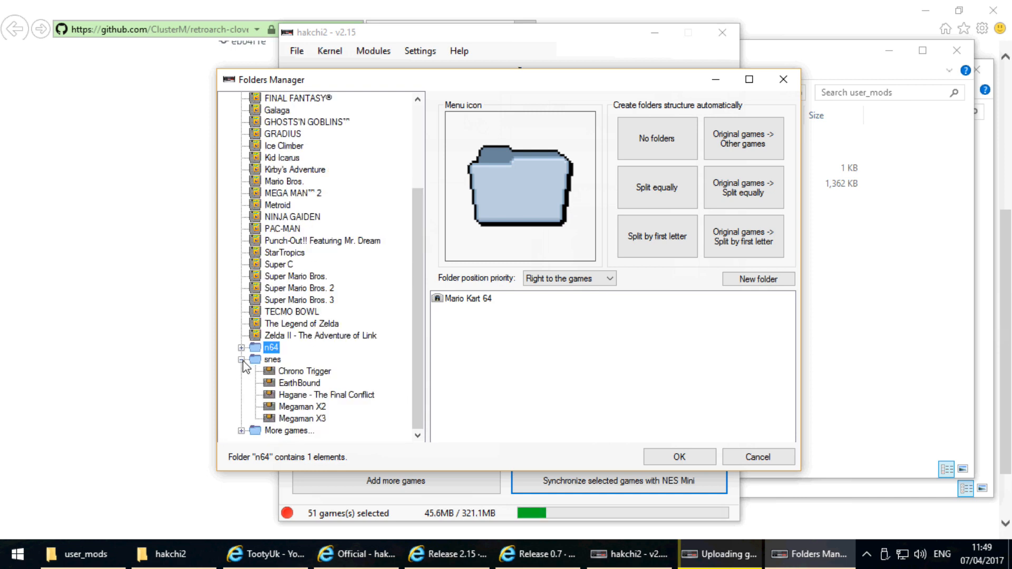
{"action": "left_click", "coordinate": [241, 360]}
{"action": "left_click", "coordinate": [668, 458]}
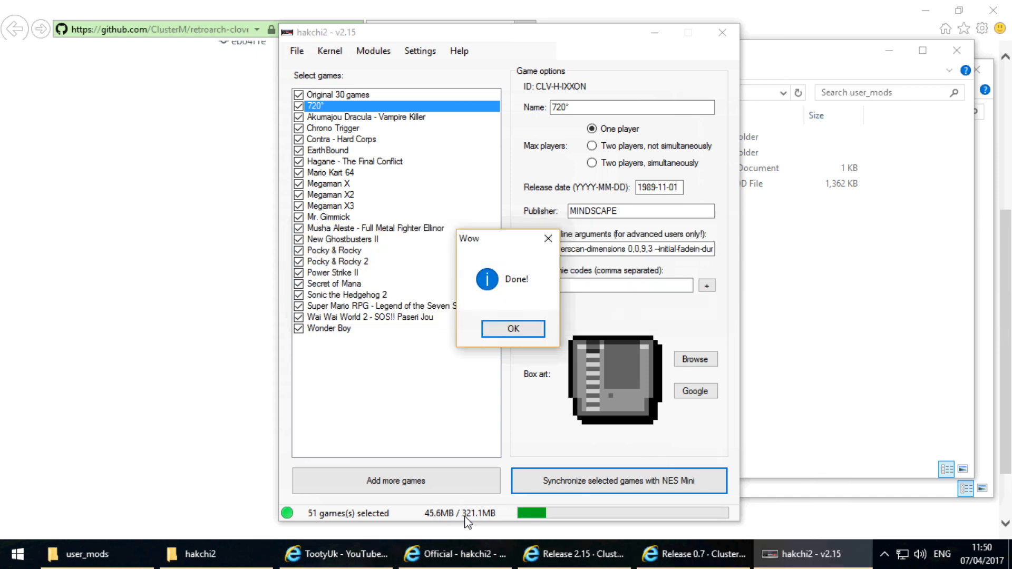
{"action": "left_click", "coordinate": [498, 330]}
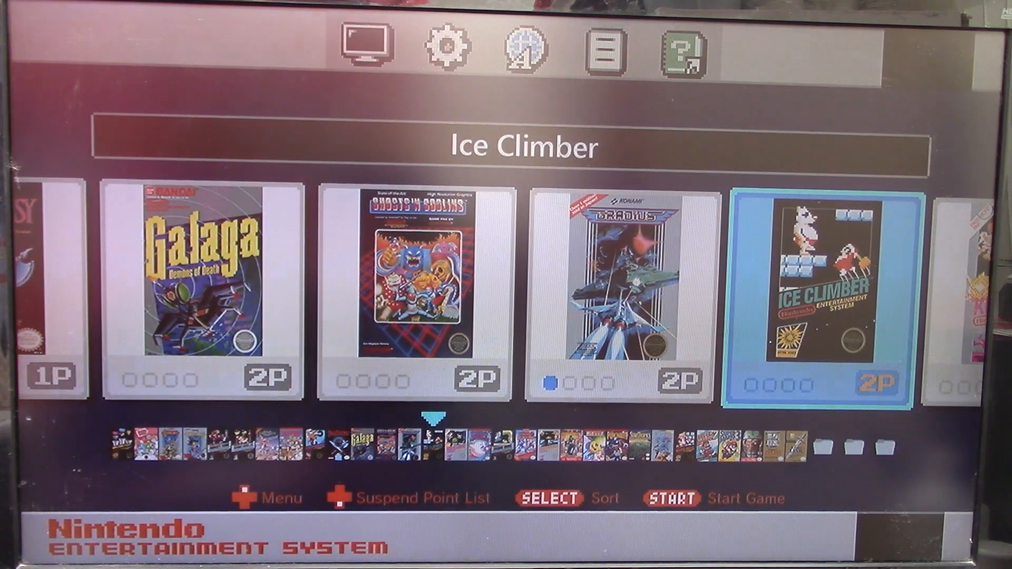
{"action": "key", "text": "Right"}
{"action": "key", "text": "Right"}
{"action": "key", "text": "Right"}
{"action": "key", "text": "Right"}
{"action": "key", "text": "Right"}
{"action": "key", "text": "Right"}
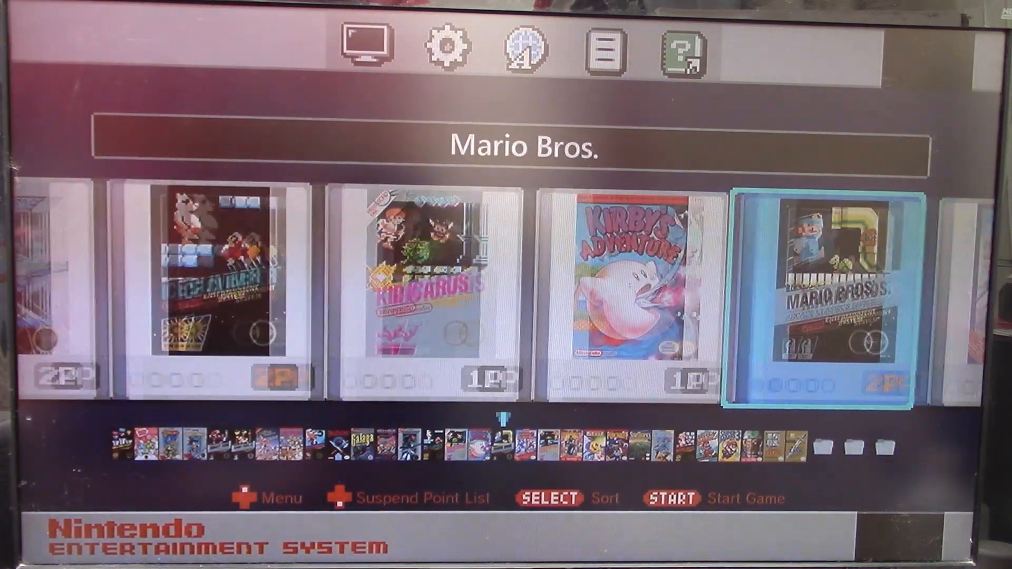
{"action": "key", "text": "Right"}
{"action": "key", "text": "Right"}
{"action": "key", "text": "Right"}
{"action": "key", "text": "Right"}
{"action": "key", "text": "Right"}
{"action": "key", "text": "Right"}
{"action": "key", "text": "Right"}
{"action": "key", "text": "Right"}
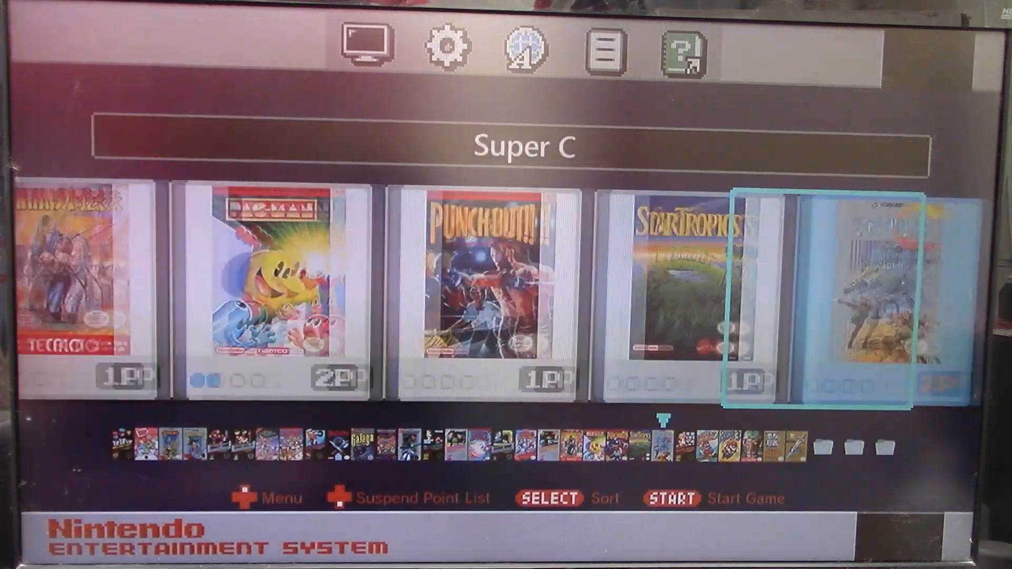
{"action": "key", "text": "Right"}
{"action": "key", "text": "Right"}
{"action": "key", "text": "Right"}
{"action": "key", "text": "Right"}
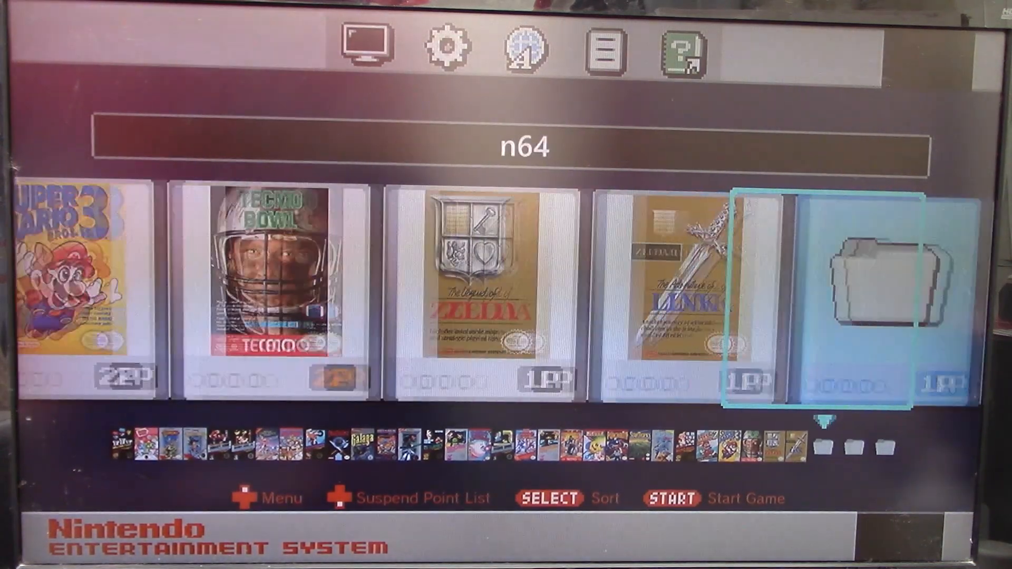
{"action": "key", "text": "Right"}
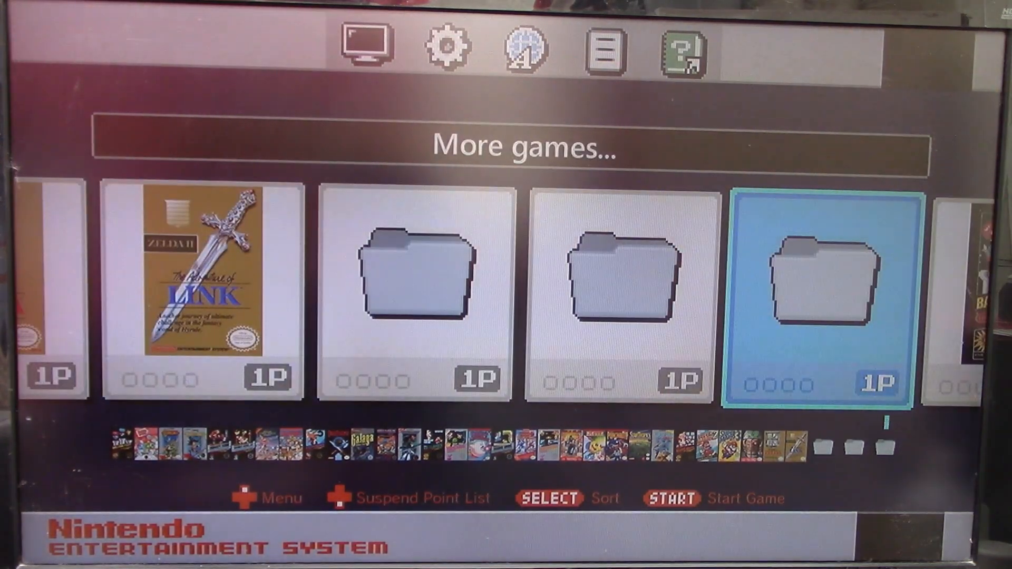
{"action": "key", "text": "Right"}
{"action": "key", "text": "Left"}
{"action": "key", "text": "Left"}
{"action": "key", "text": "Left"}
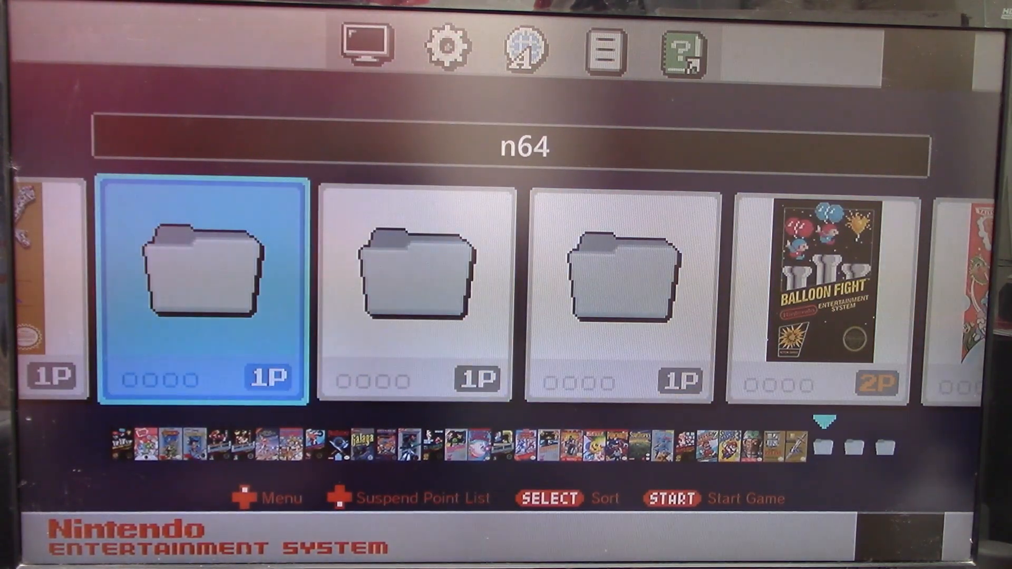
{"action": "key", "text": "Left"}
{"action": "key", "text": "Left"}
{"action": "key", "text": "Right"}
{"action": "key", "text": "Right"}
{"action": "key", "text": "Right"}
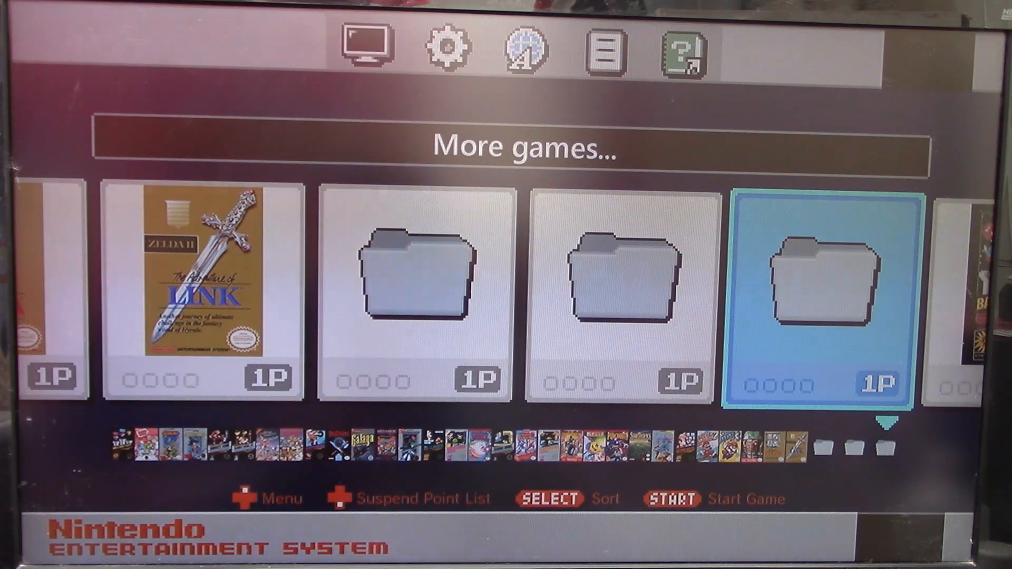
{"action": "key", "text": "Left"}
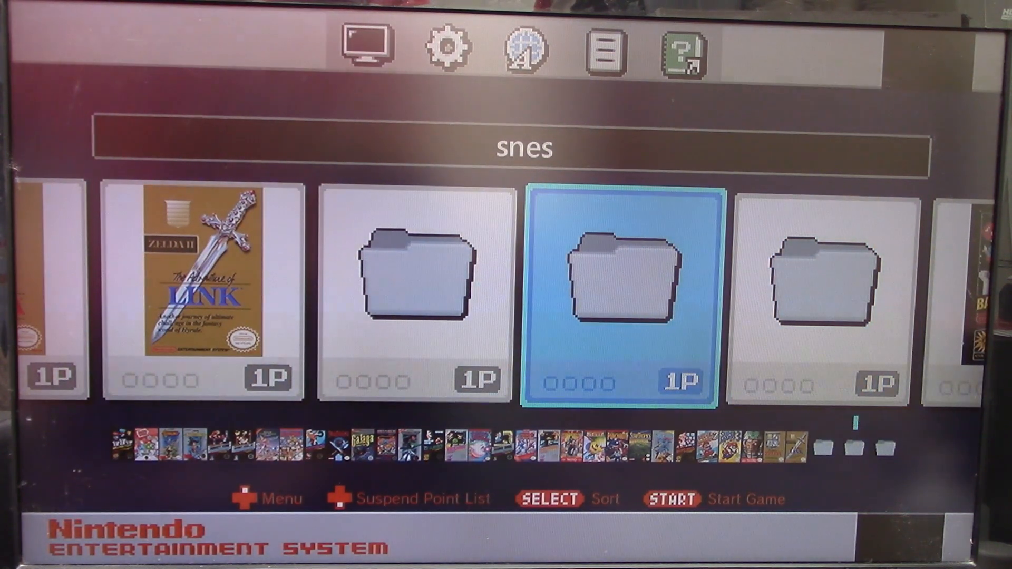
{"action": "key", "text": "Left"}
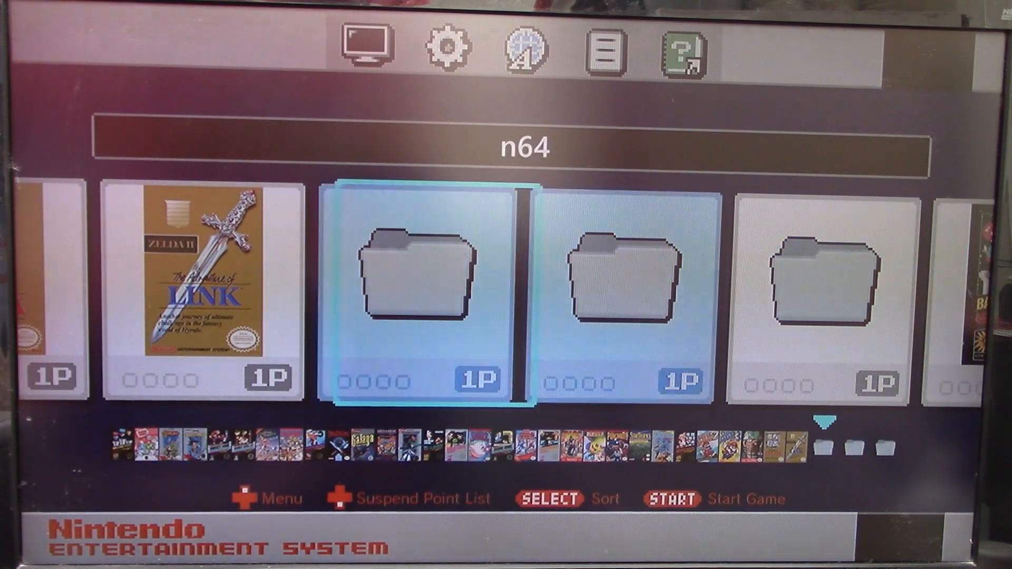
Open the snes folder, examine its entries from Chrono Trigger through Megaman X3, and go back to the main game list
{"action": "key", "text": "Right"}
{"action": "key", "text": "Return"}
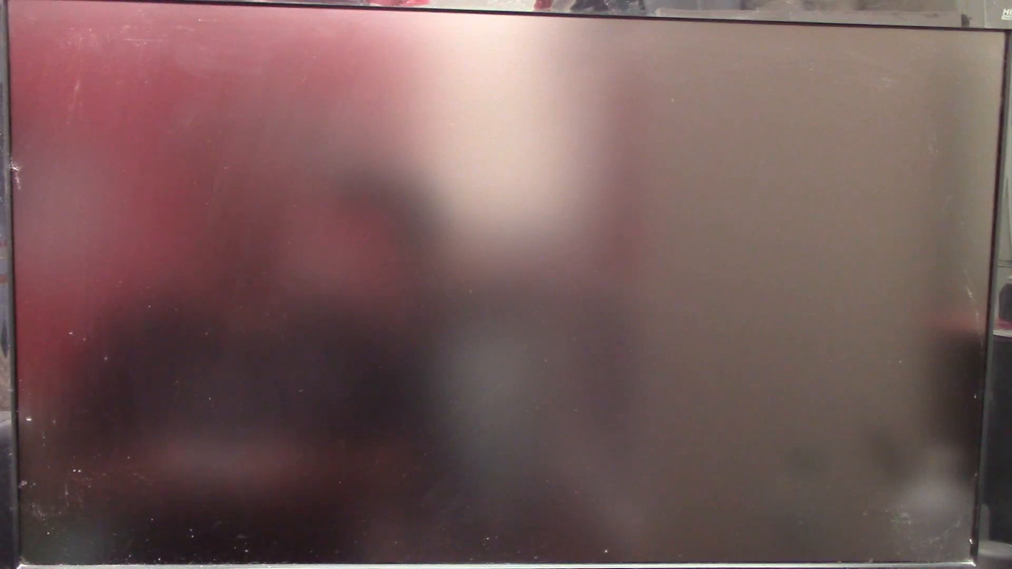
{"action": "key", "text": "Right"}
{"action": "key", "text": "Right"}
{"action": "key", "text": "Right"}
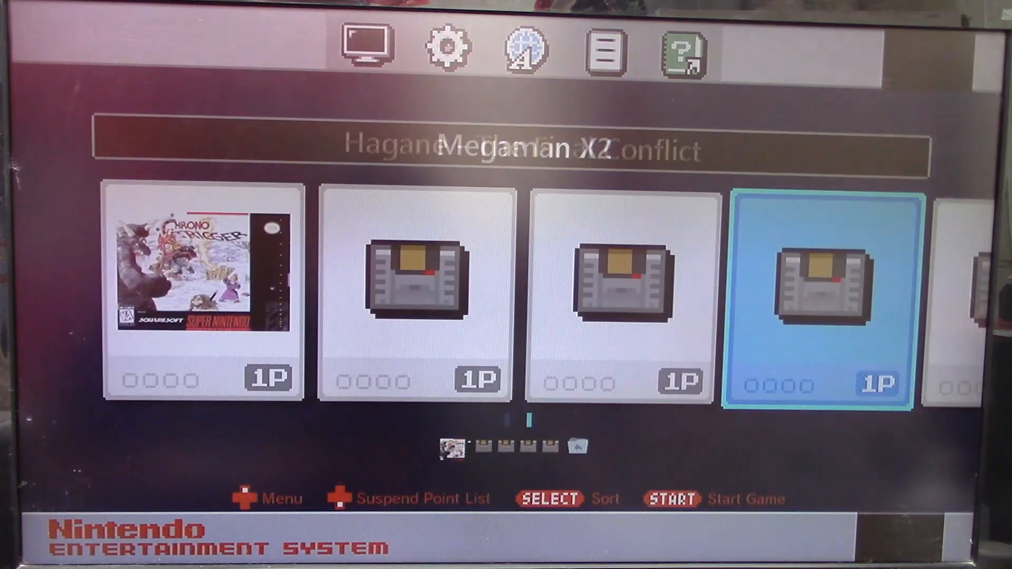
{"action": "key", "text": "Left"}
{"action": "key", "text": "Left"}
{"action": "key", "text": "Left"}
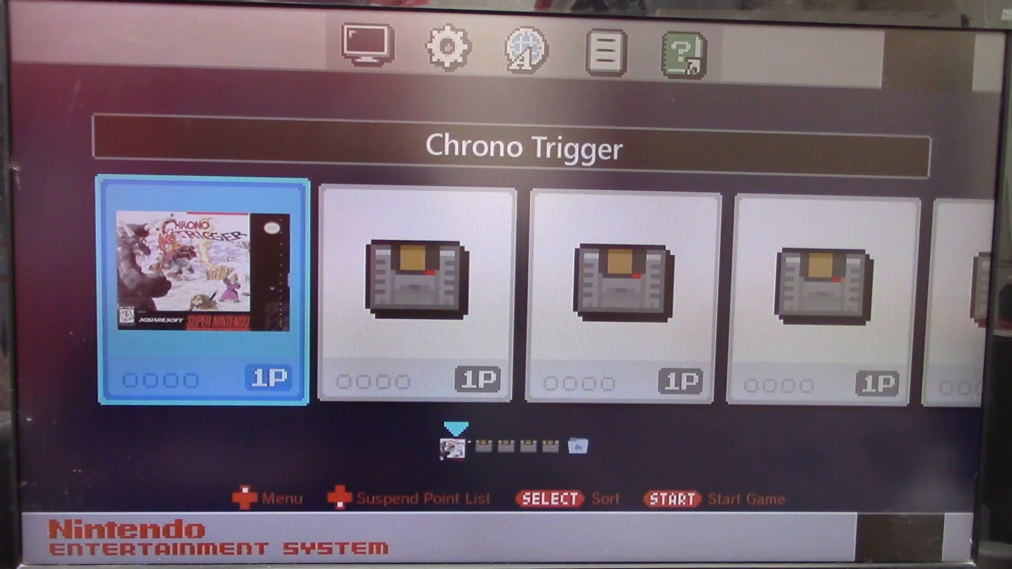
{"action": "key", "text": "Right"}
{"action": "key", "text": "Right"}
{"action": "key", "text": "Right"}
{"action": "key", "text": "Right"}
{"action": "key", "text": "Right"}
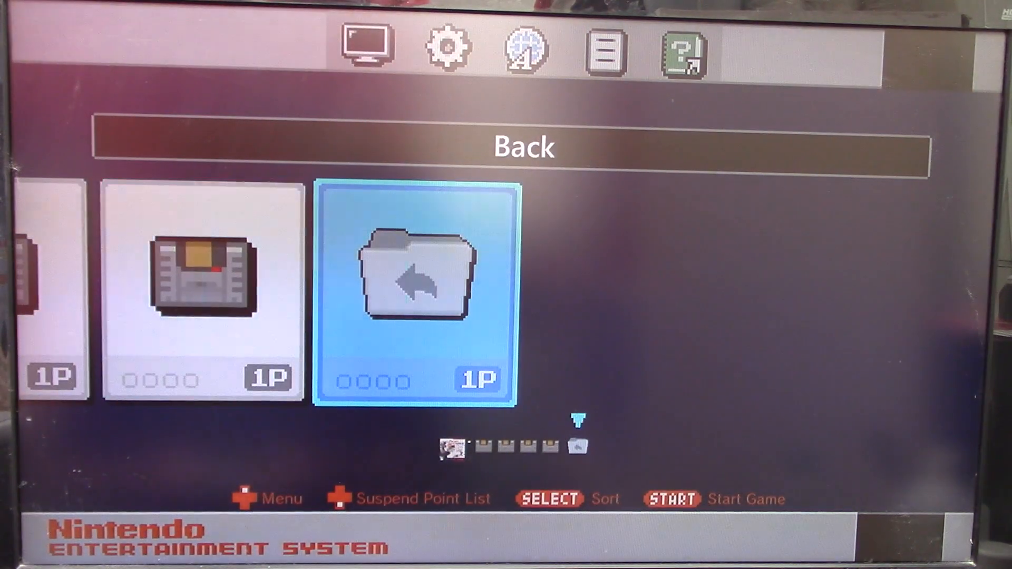
{"action": "key", "text": "Left"}
{"action": "key", "text": "Left"}
{"action": "key", "text": "Left"}
{"action": "key", "text": "Left"}
{"action": "key", "text": "Left"}
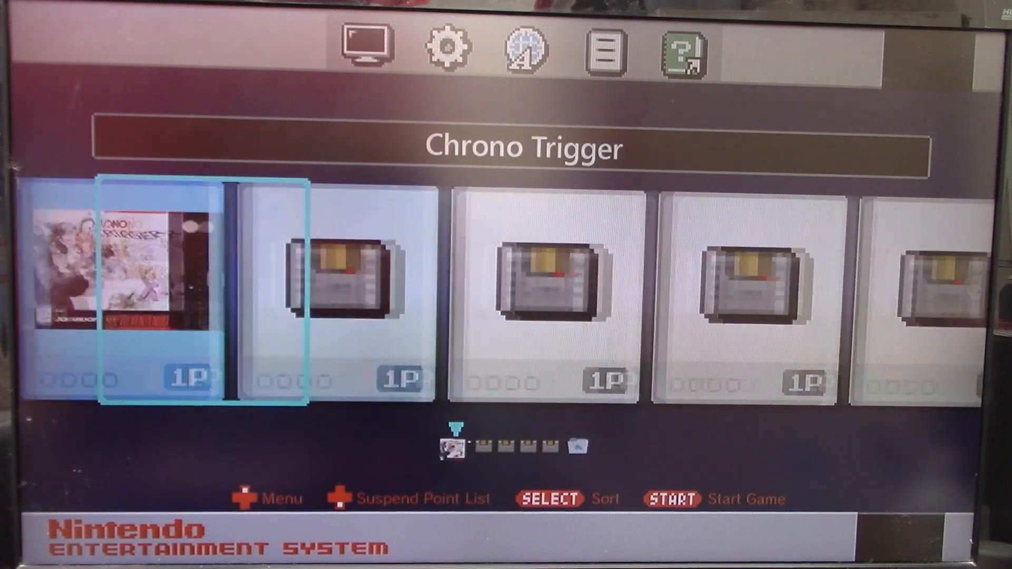
{"action": "key", "text": "Left"}
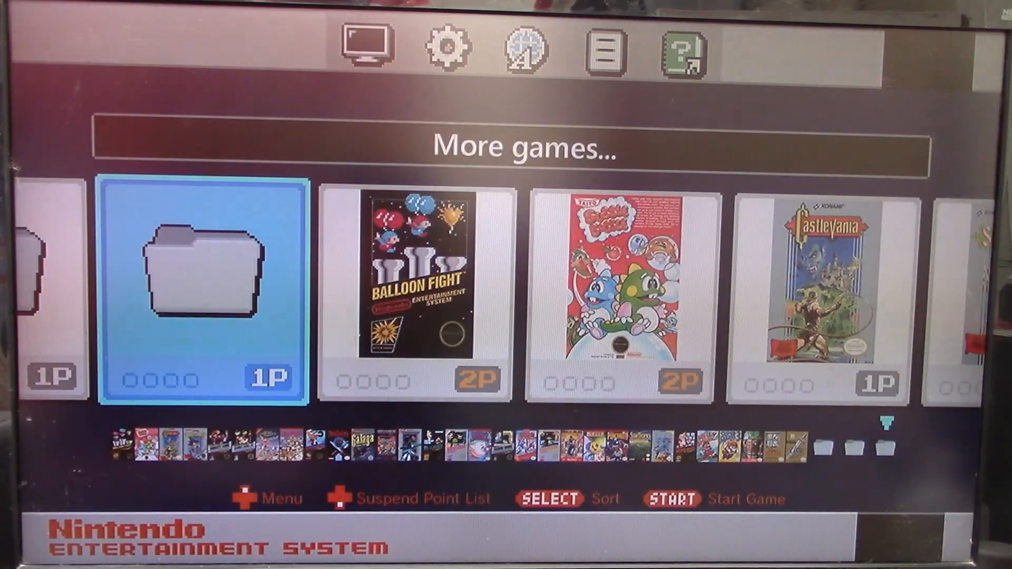
Open the n64 folder from the main game list and start Mario Kart 64
{"action": "key", "text": "Right"}
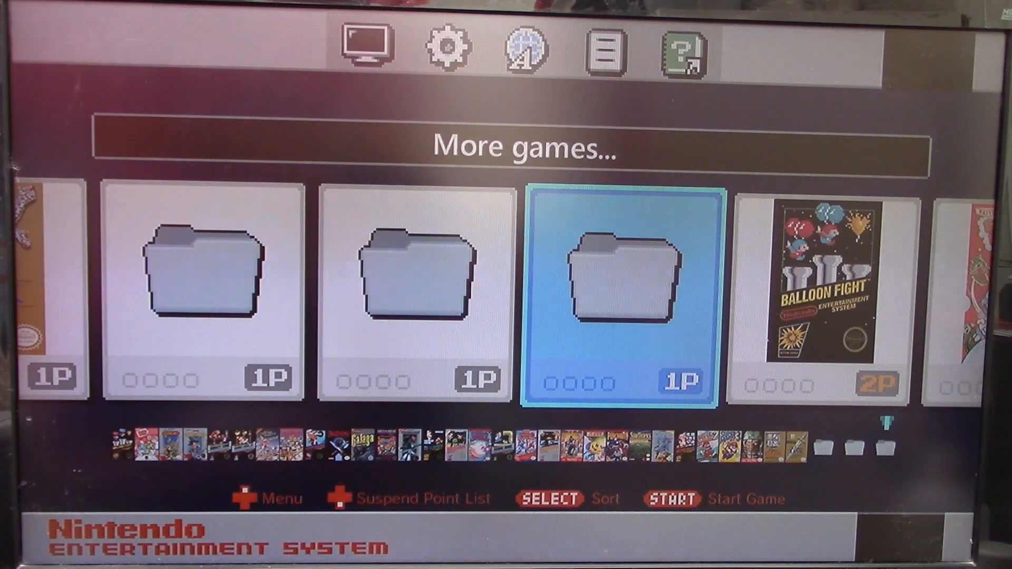
{"action": "key", "text": "Left"}
{"action": "key", "text": "Left"}
{"action": "key", "text": "Right"}
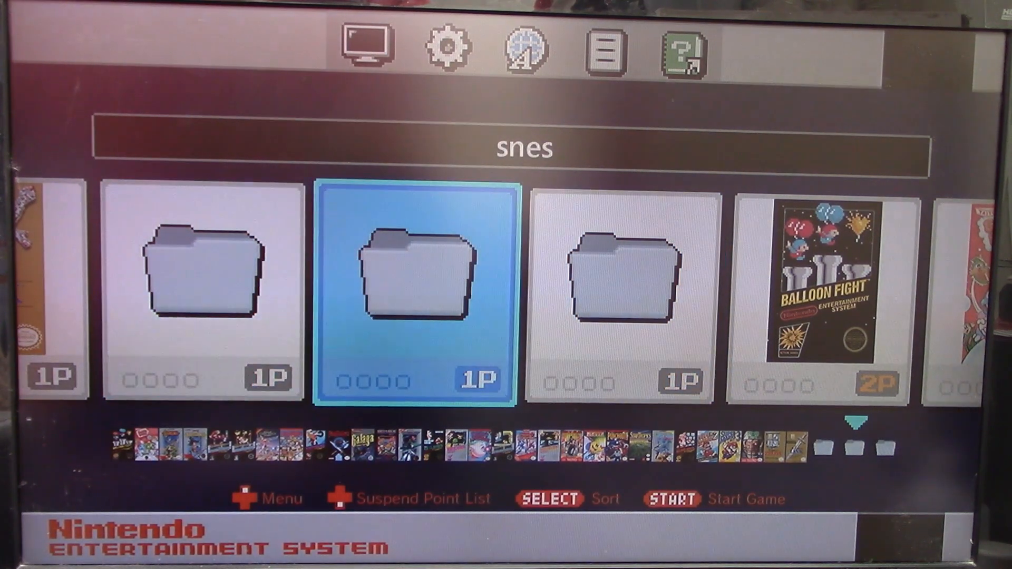
{"action": "key", "text": "Left"}
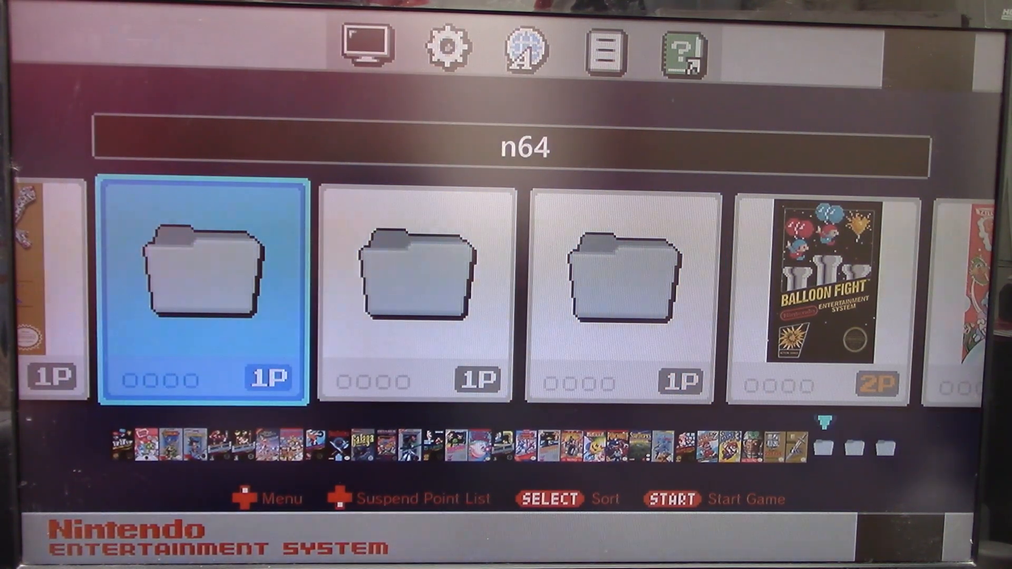
{"action": "key", "text": "Return"}
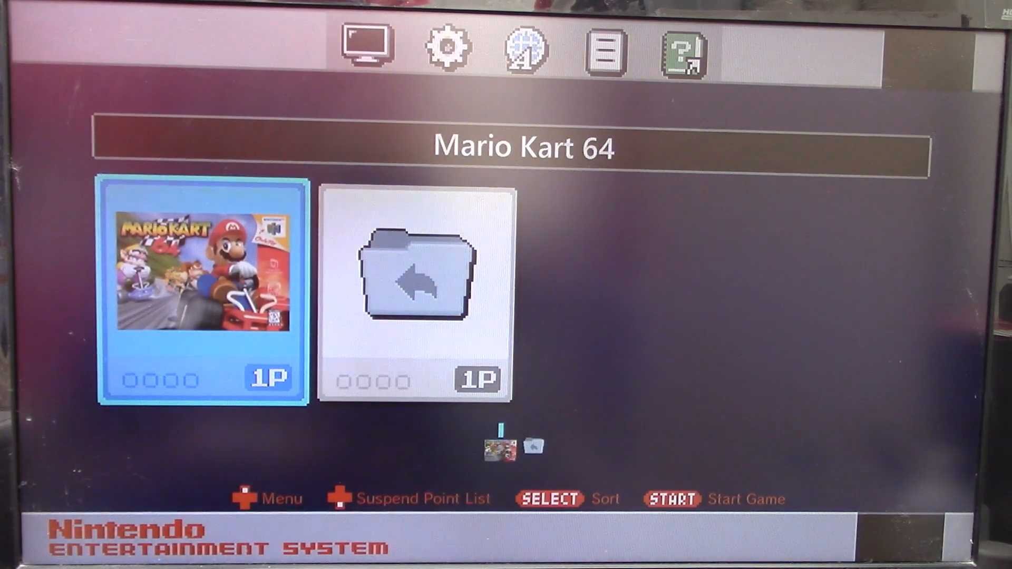
{"action": "key", "text": "Return"}
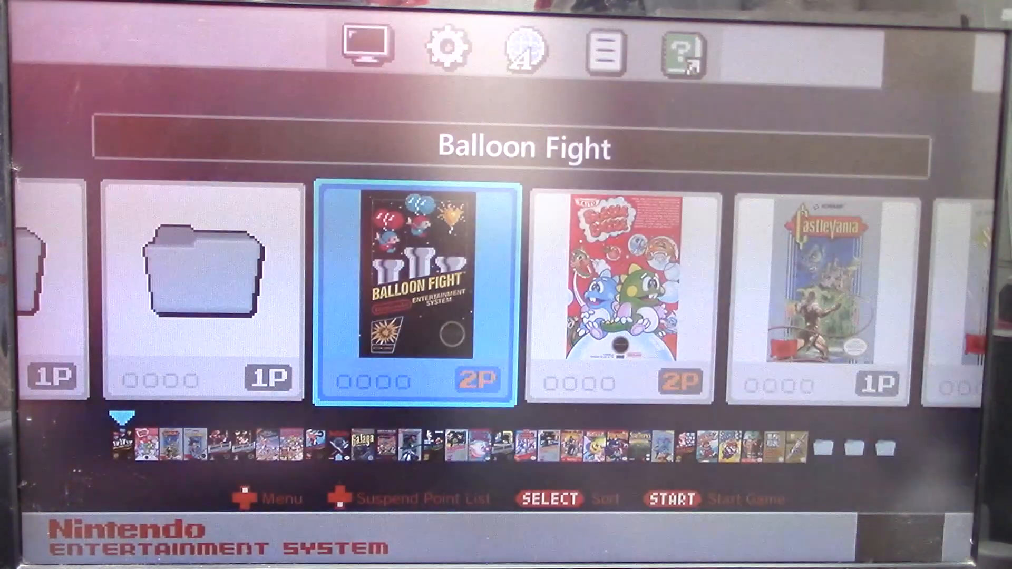
Reopen the snes folder from the main game list
{"action": "key", "text": "Left"}
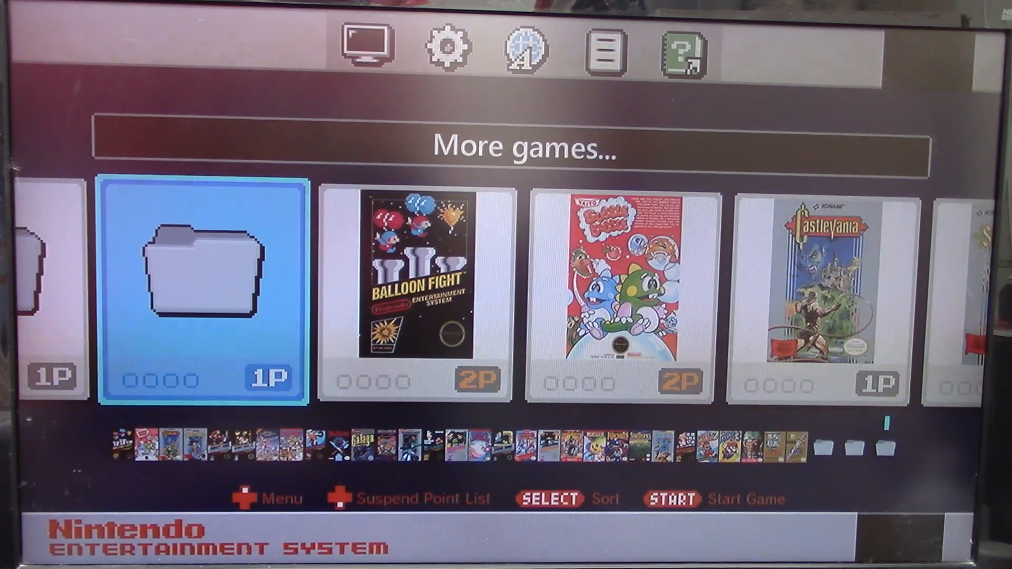
{"action": "key", "text": "Left"}
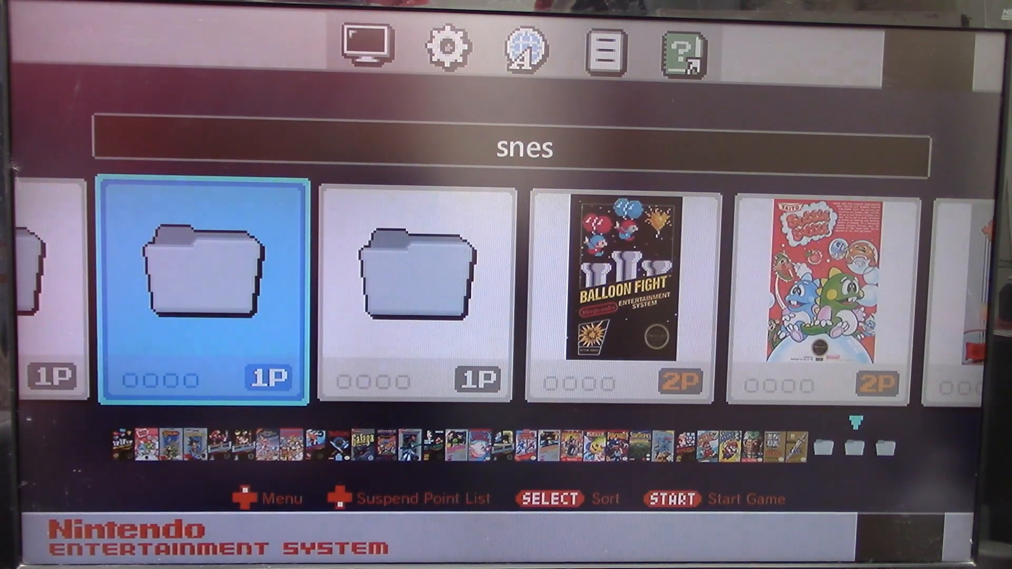
{"action": "key", "text": "Right"}
{"action": "key", "text": "Left"}
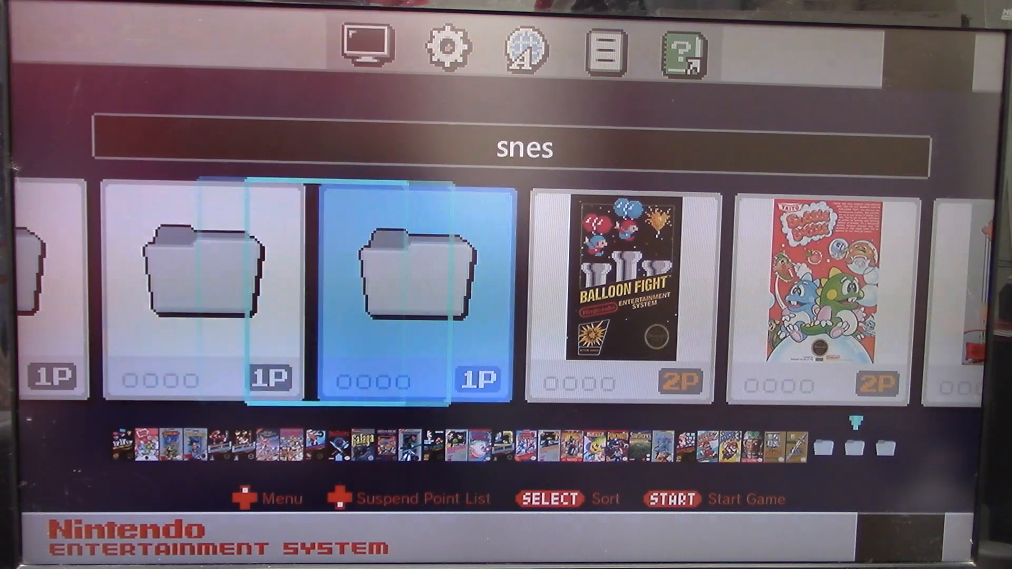
{"action": "key", "text": "Return"}
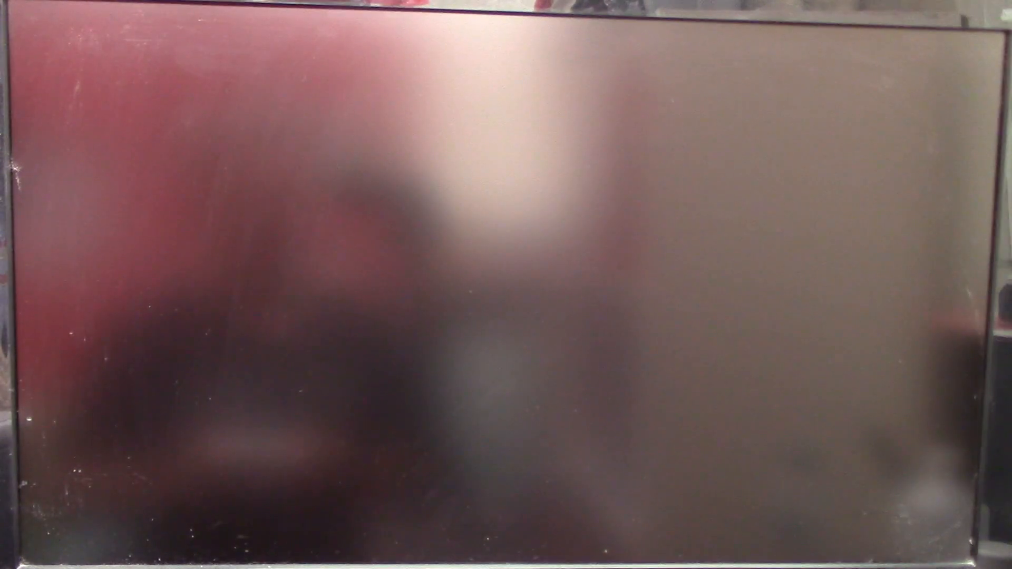
Move past EarthBound to the Megaman games in the snes folder and start the selected one
{"action": "key", "text": "Right"}
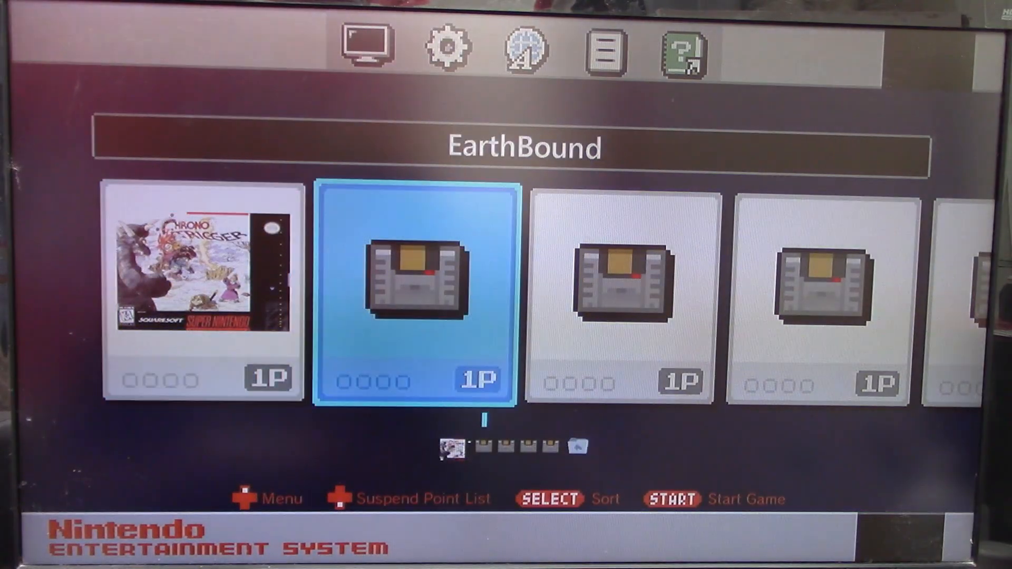
{"action": "key", "text": "Right"}
{"action": "key", "text": "Right"}
{"action": "key", "text": "Right"}
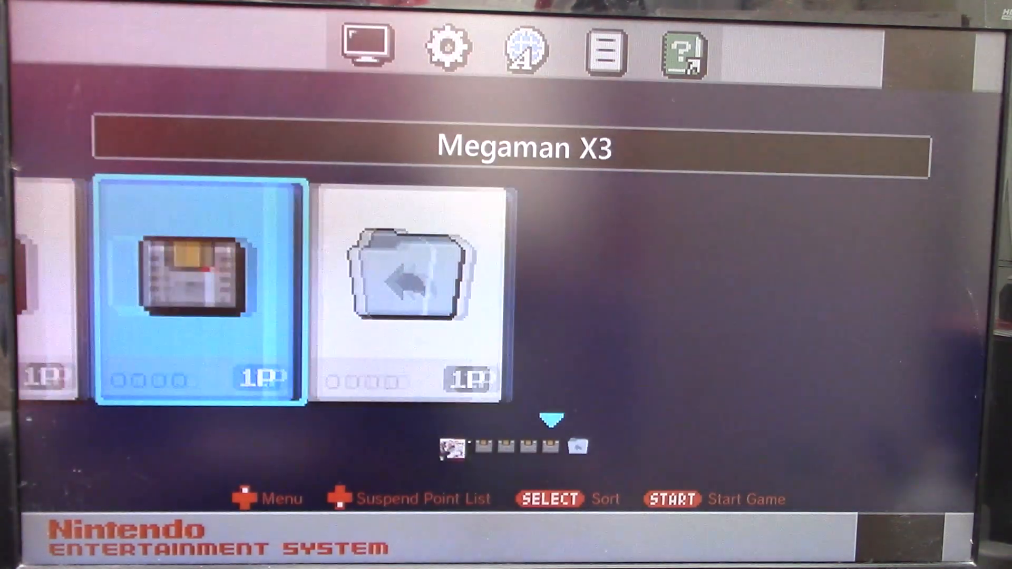
{"action": "key", "text": "Left"}
{"action": "key", "text": "Right"}
{"action": "key", "text": "Return"}
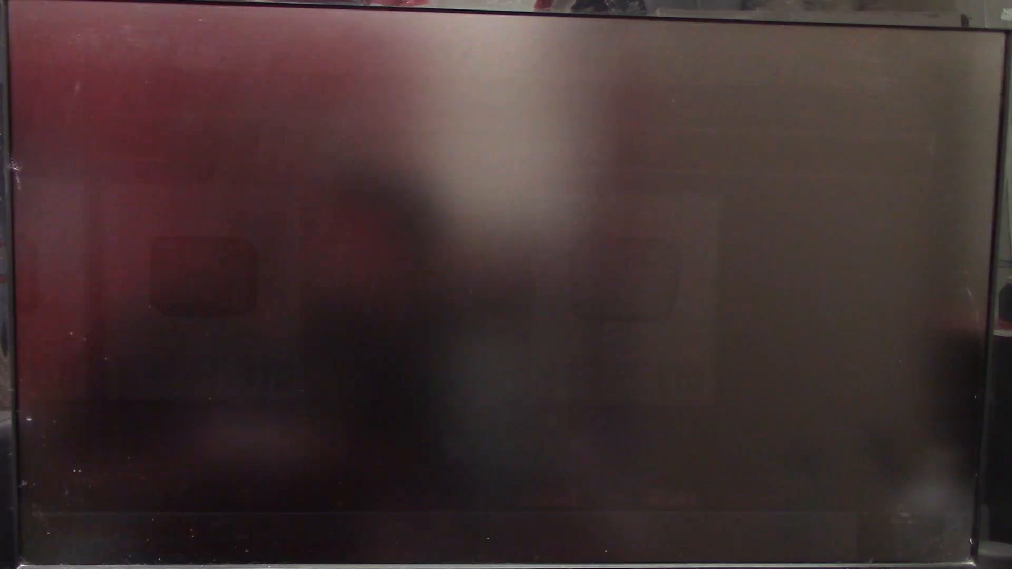